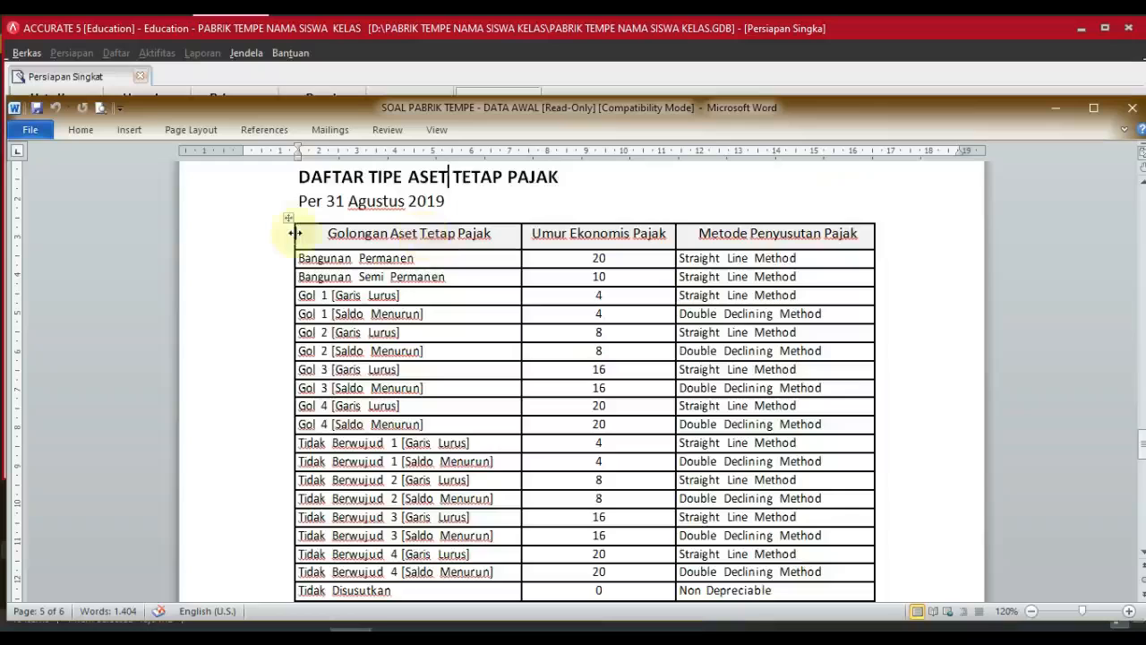
Step: Review the fixed-asset tax type table in the Word document, and switch to Excel to examine the matching list
left_click_drag(329, 233, 411, 589)
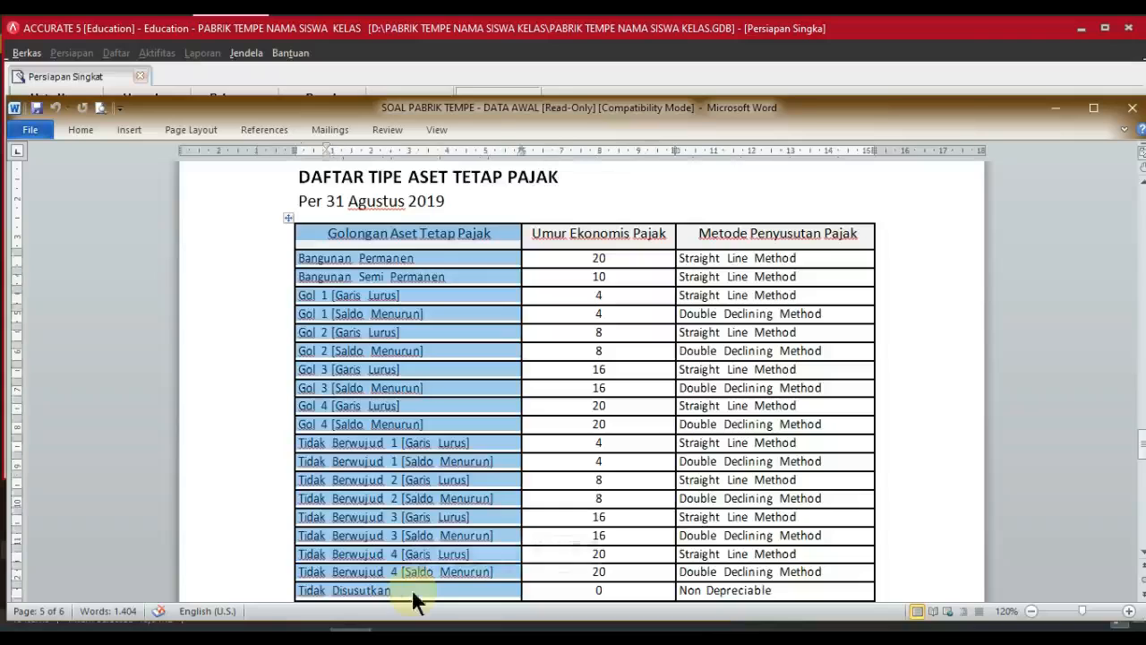
left_click(380, 278)
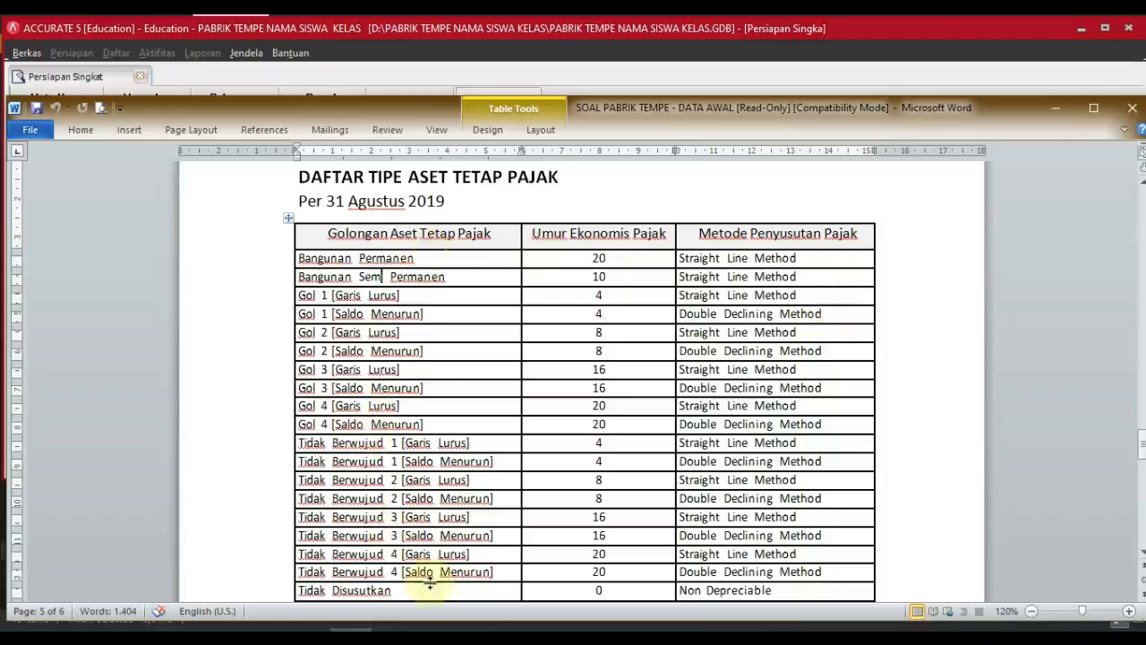
left_click(472, 633)
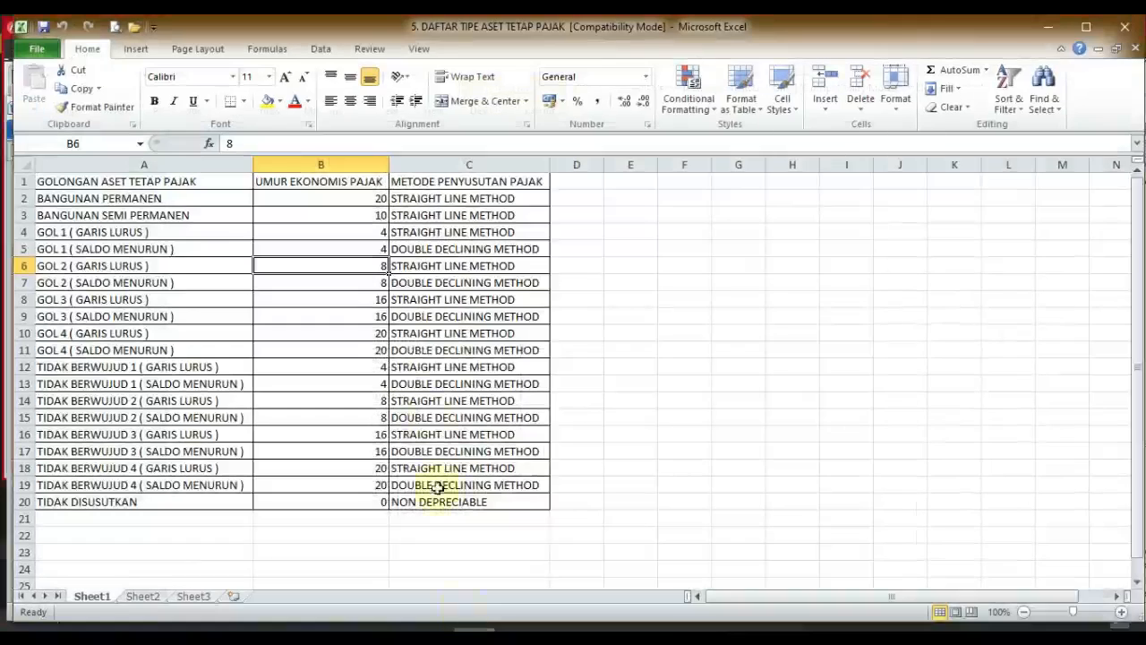
left_click(323, 235)
key("Up")
key("Up")
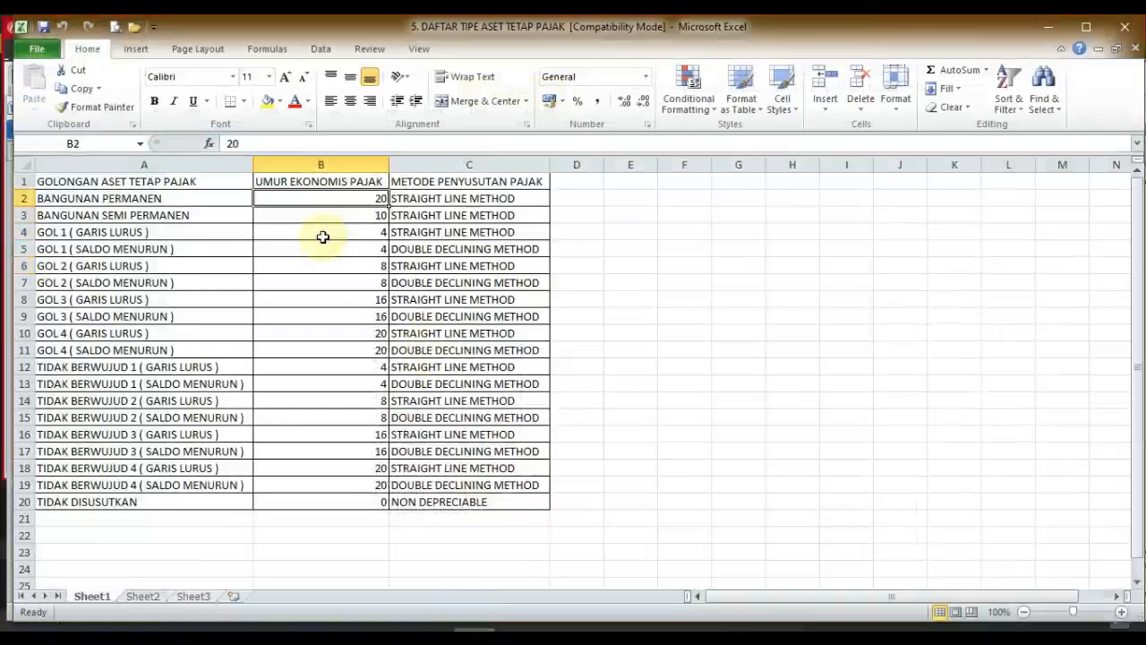
key("Up")
key("Right")
key("Left")
key("Left")
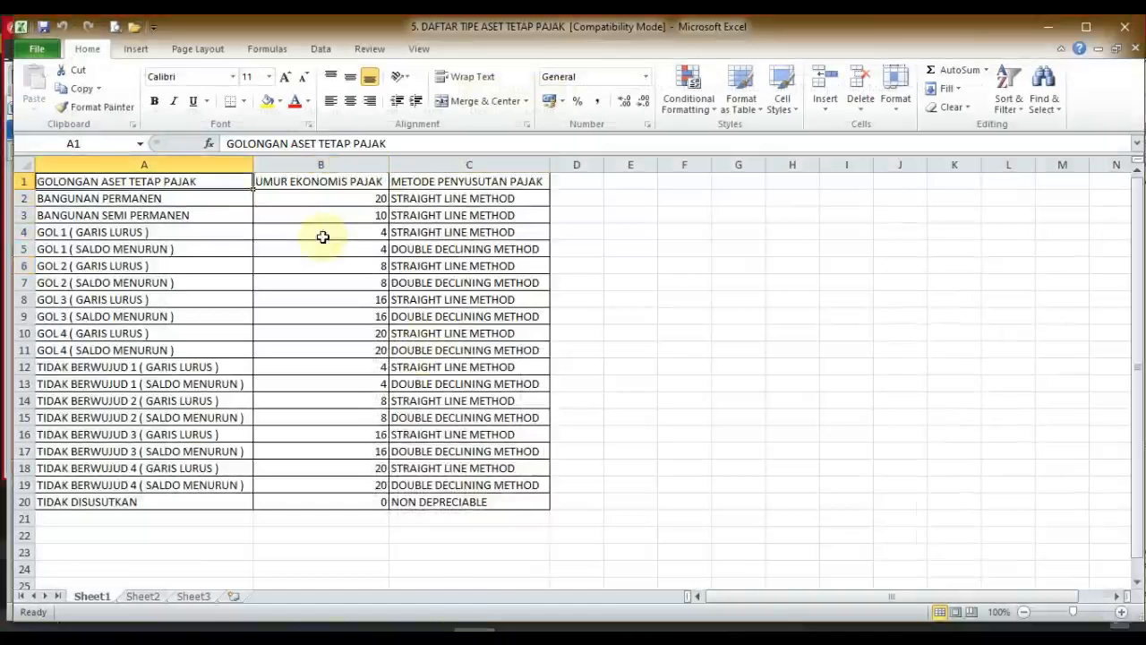
Step: Save the workbook as "5. DAFTAR TIPE ASET TETAP PAJAK" in Excel 97-2003 Workbook format in the FILE IMPOR PABRIK TEMPE folder
left_click(47, 48)
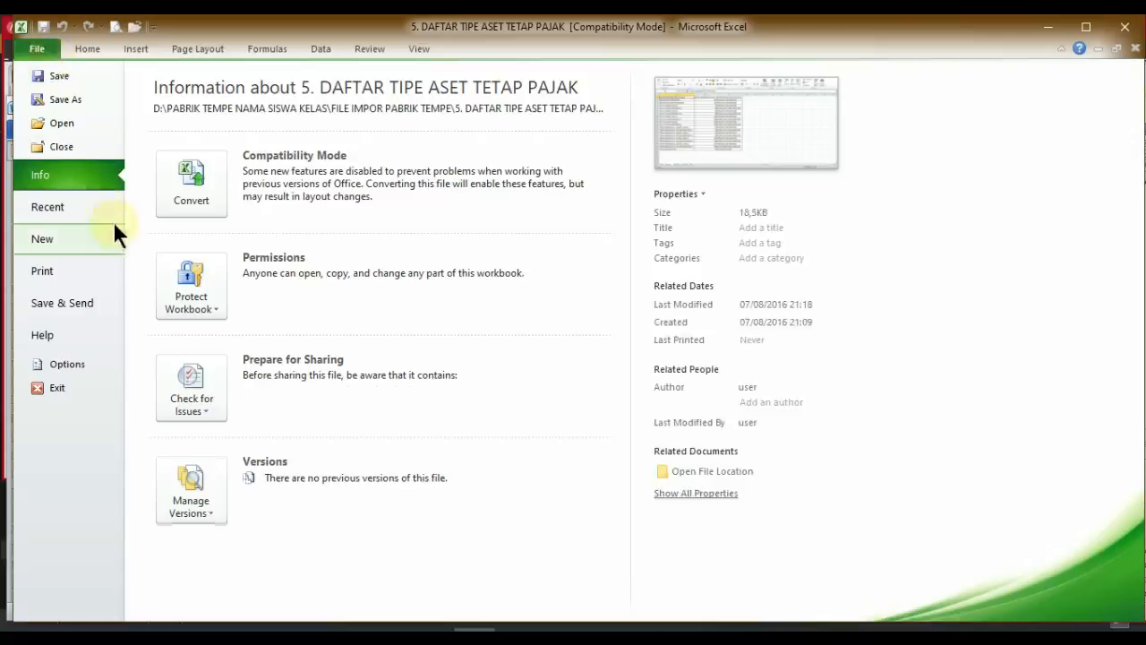
left_click(75, 98)
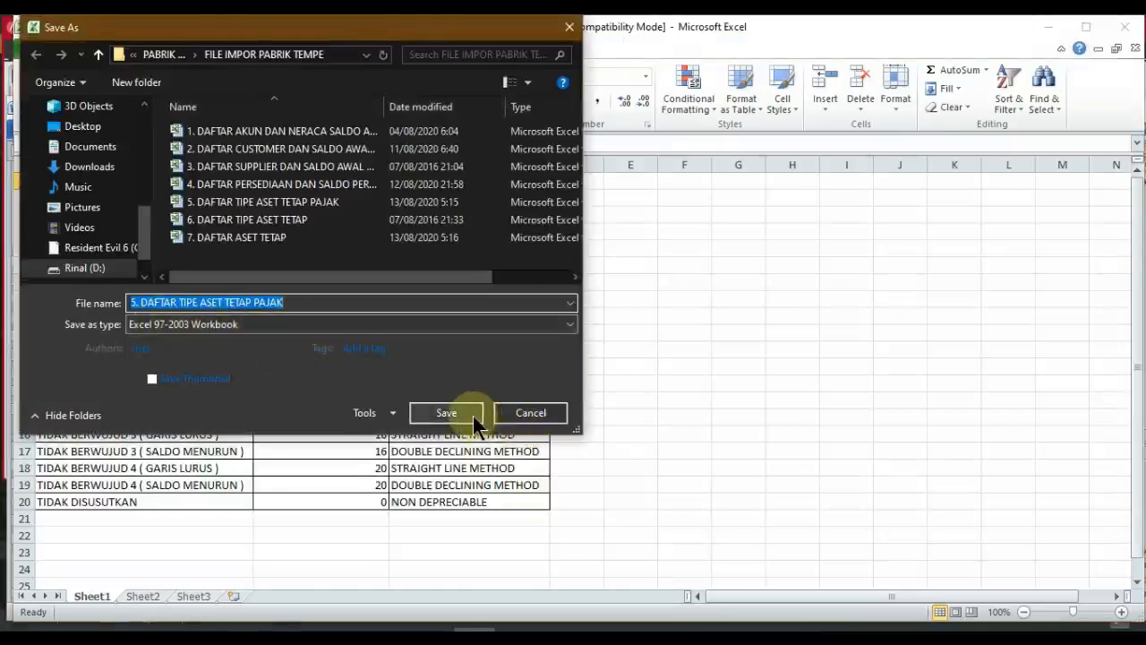
left_click(446, 413)
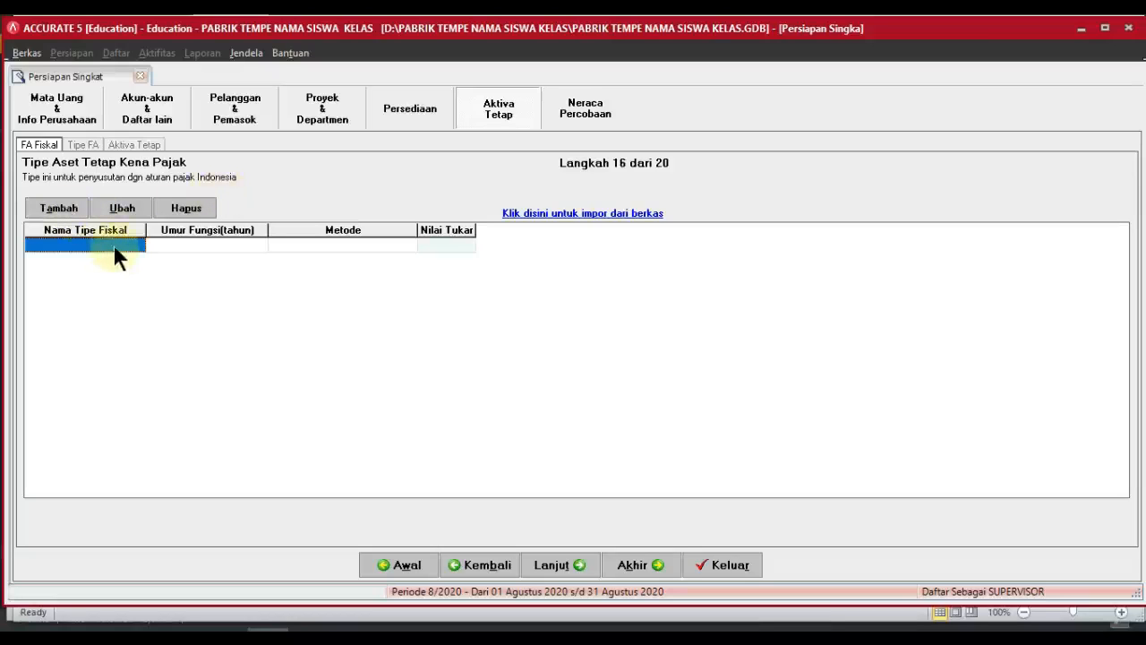
Step: Switch to ACCURATE 5 and enter BANGUNAN PERMANEN as the first fiscal type name in the FA Fiskal list
left_click(159, 244)
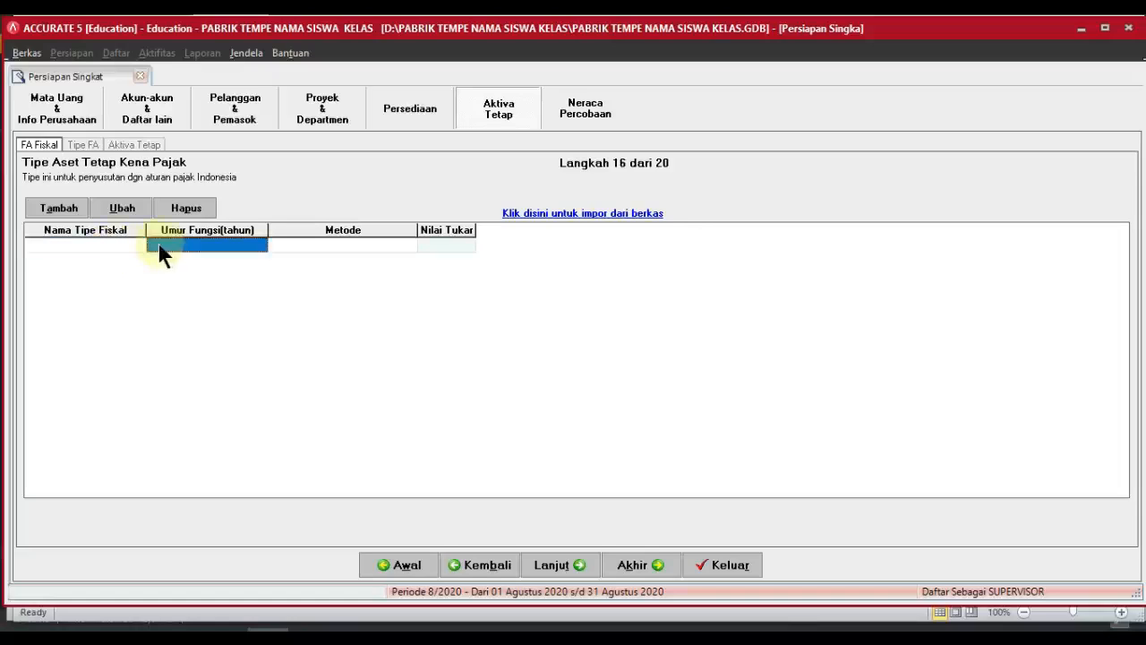
left_click(79, 249)
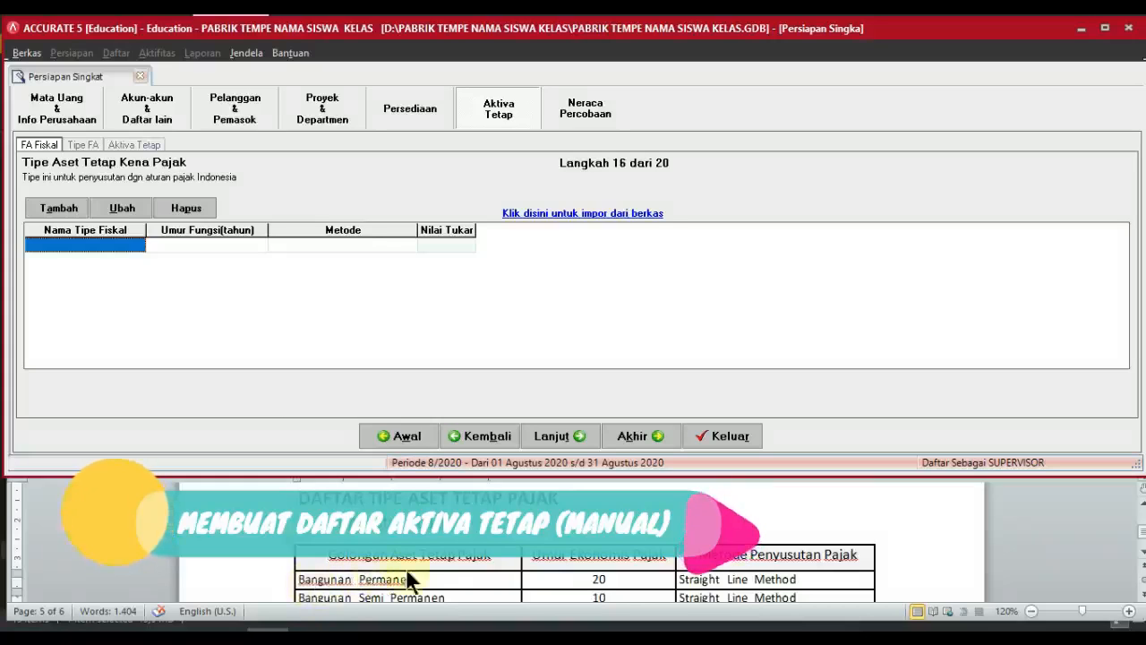
left_click(124, 245)
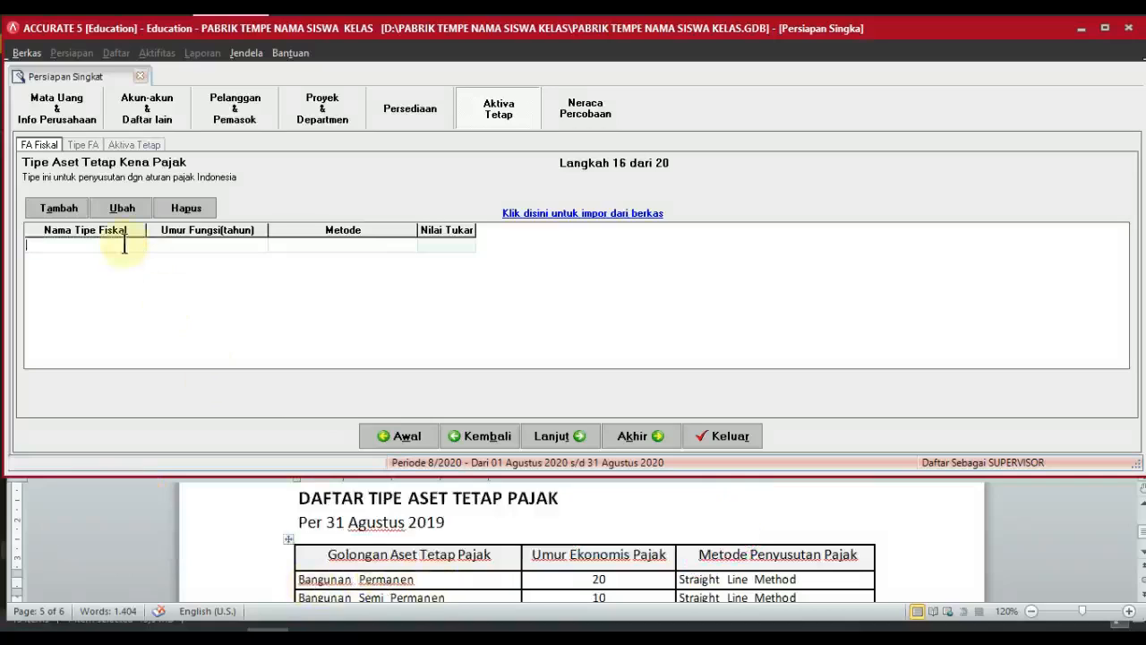
type("ba")
key("BackSpace")
key("BackSpace")
type("BANGUNAN ")
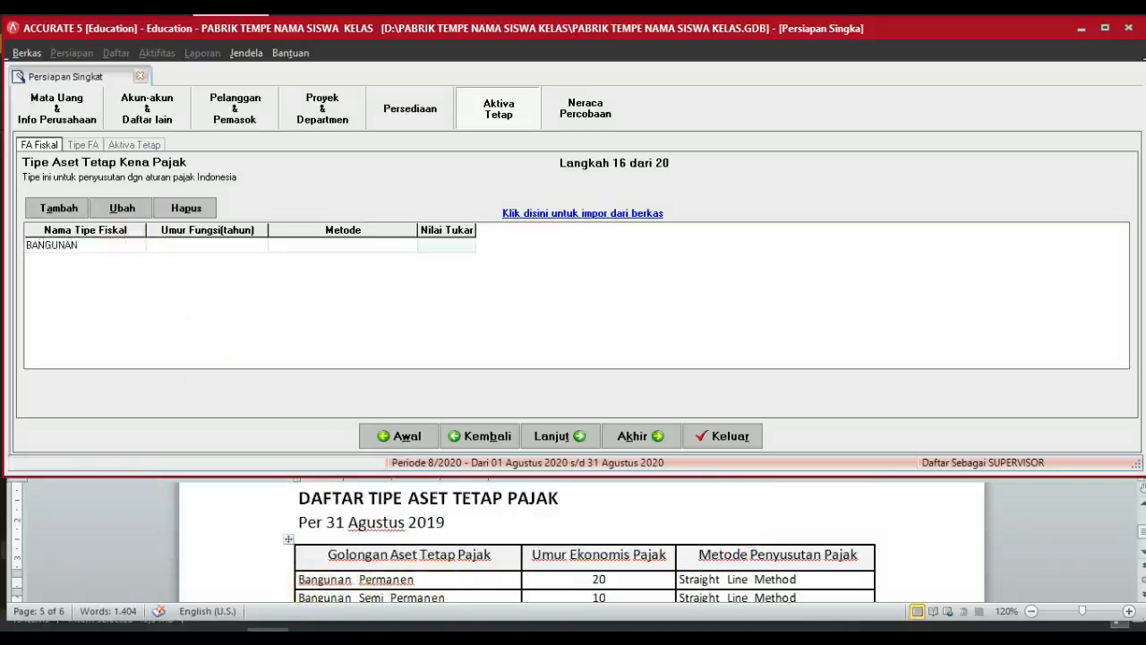
type("PERMANEN")
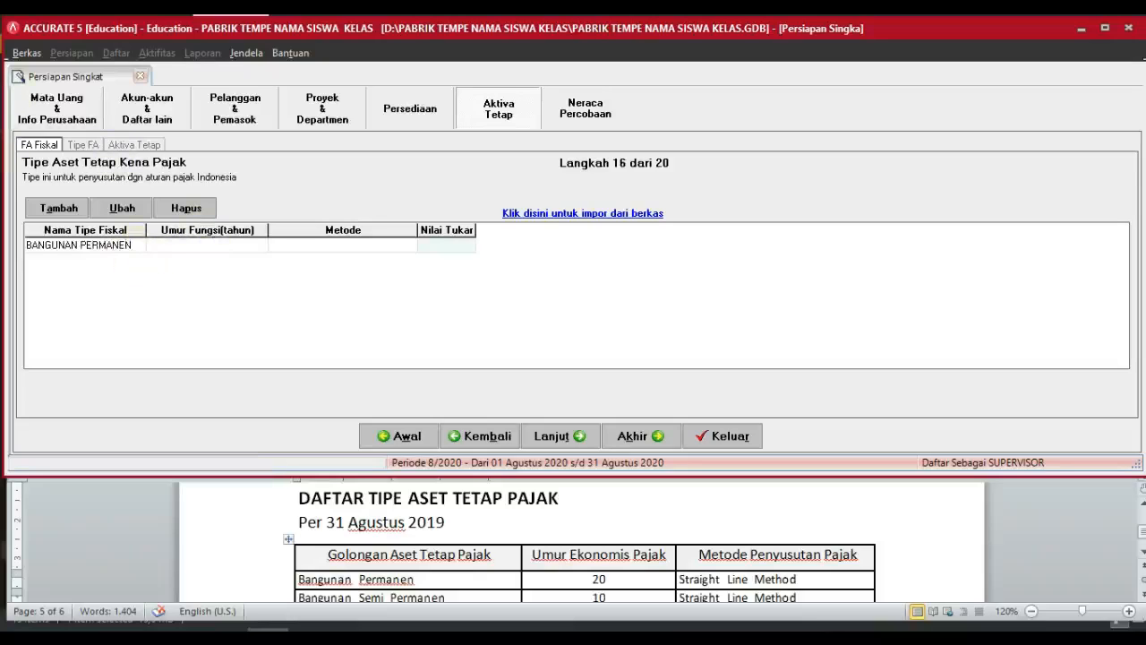
Step: Give BANGUNAN PERMANEN a useful life of 20 years and the depreciation method Metode Garis Lurus
left_click(237, 246)
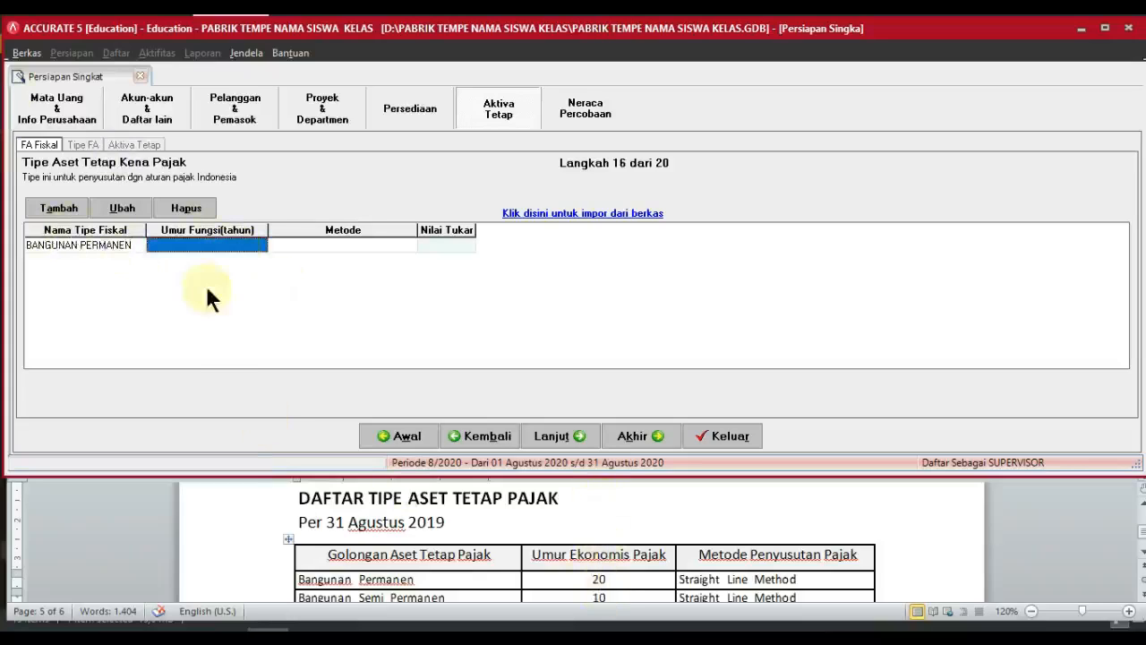
left_click(240, 245)
type("20")
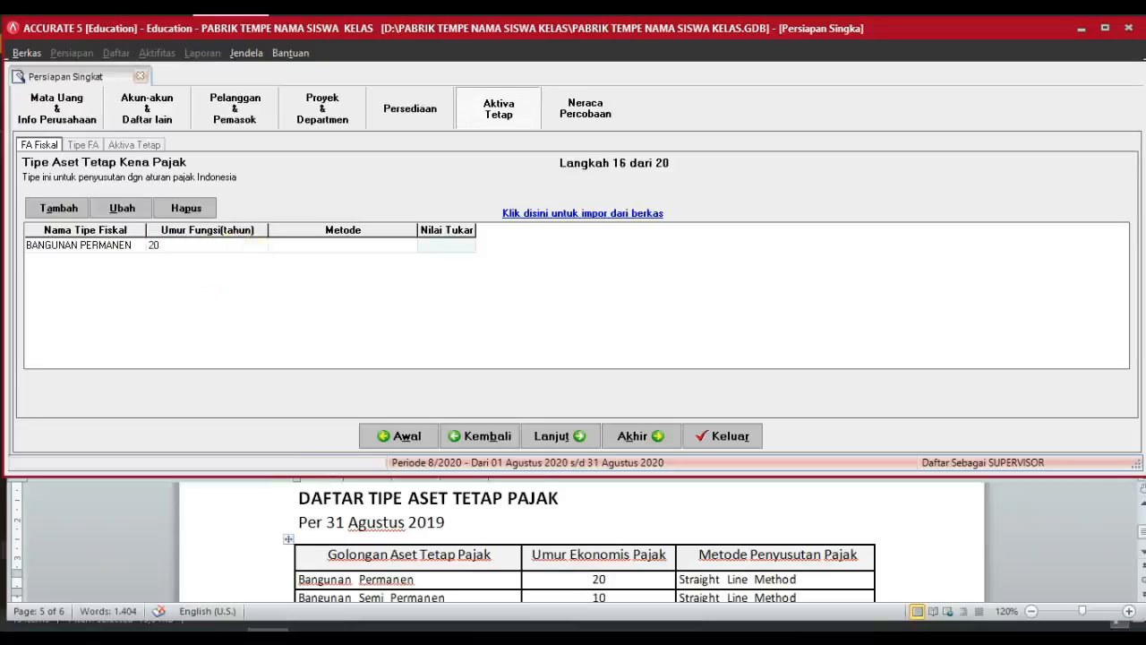
left_click(339, 254)
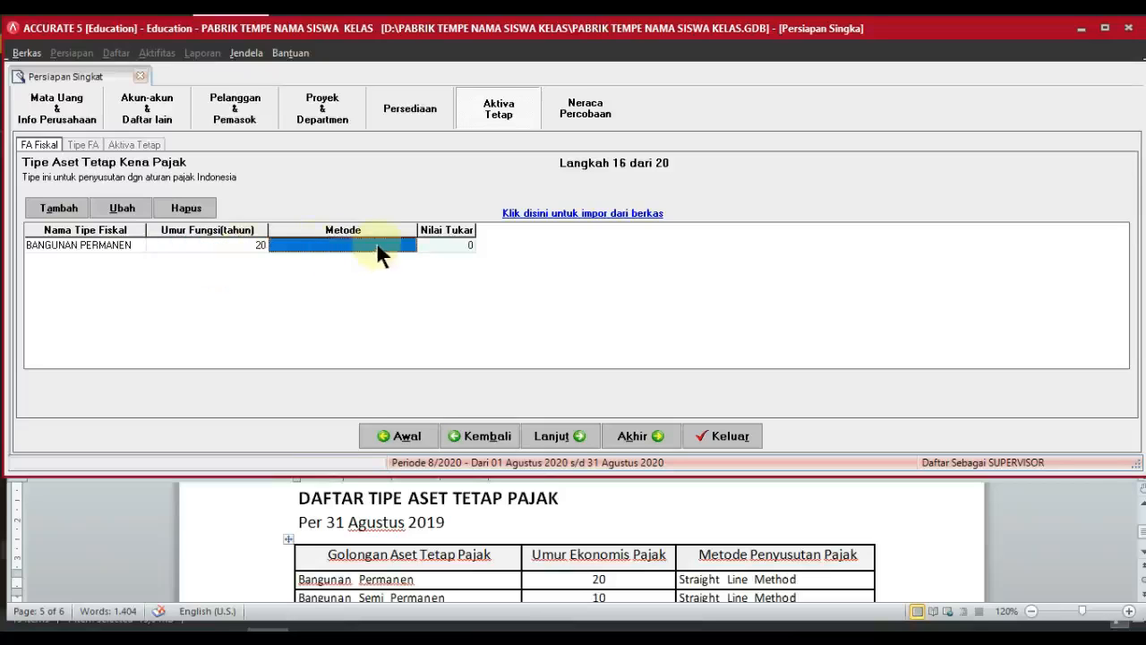
left_click(377, 244)
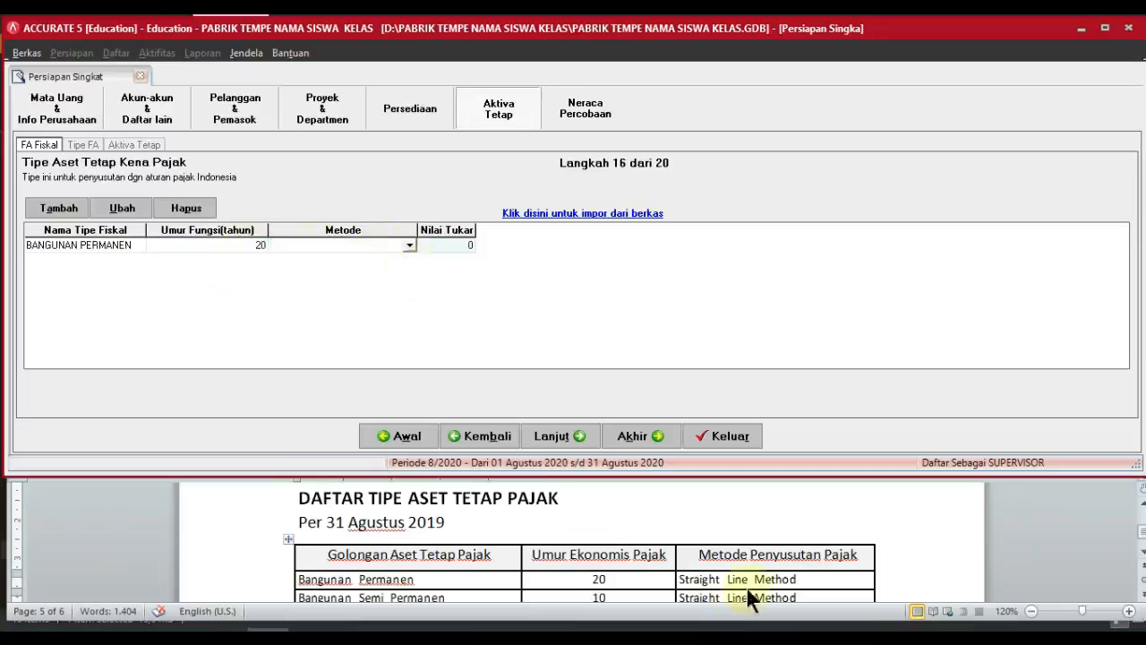
left_click(408, 245)
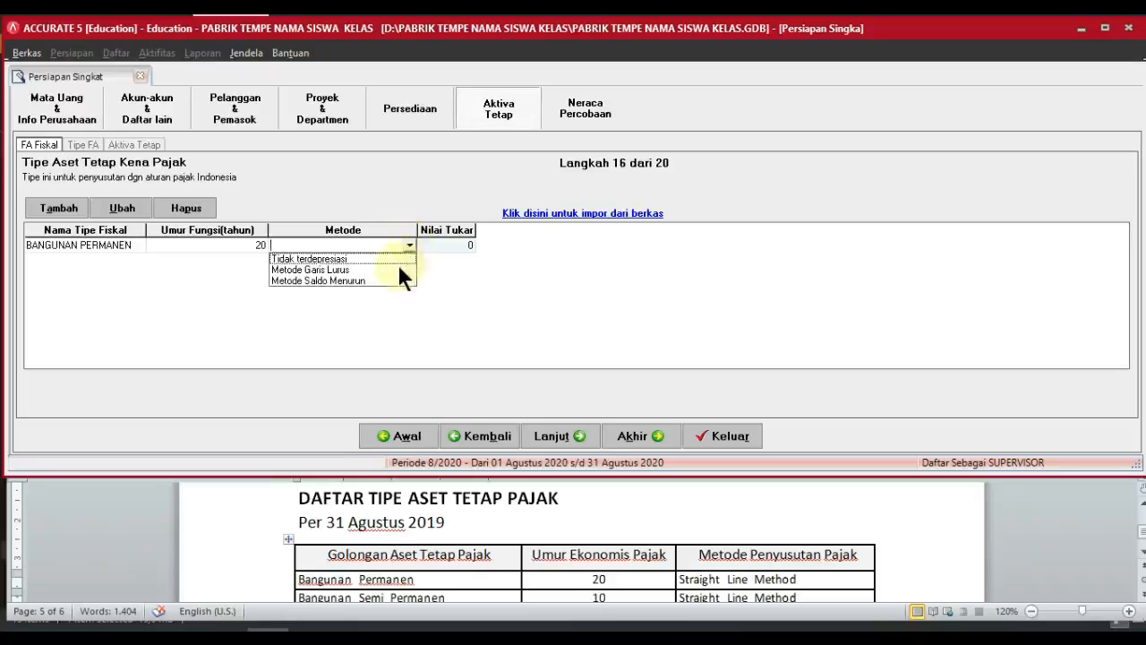
left_click(399, 269)
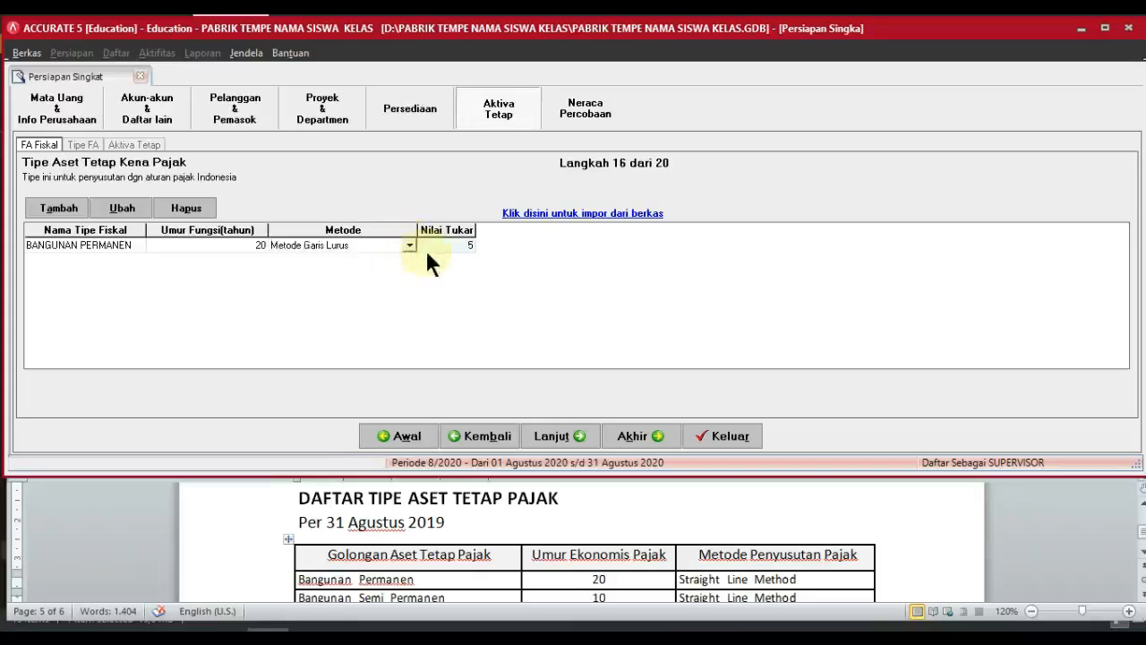
left_click(448, 242)
key("Right")
key("Left")
Step: Delete the manually entered BANGUNAN PERMANEN row from the fiscal asset type list and confirm the deletion
left_click(336, 237)
right_click(338, 240)
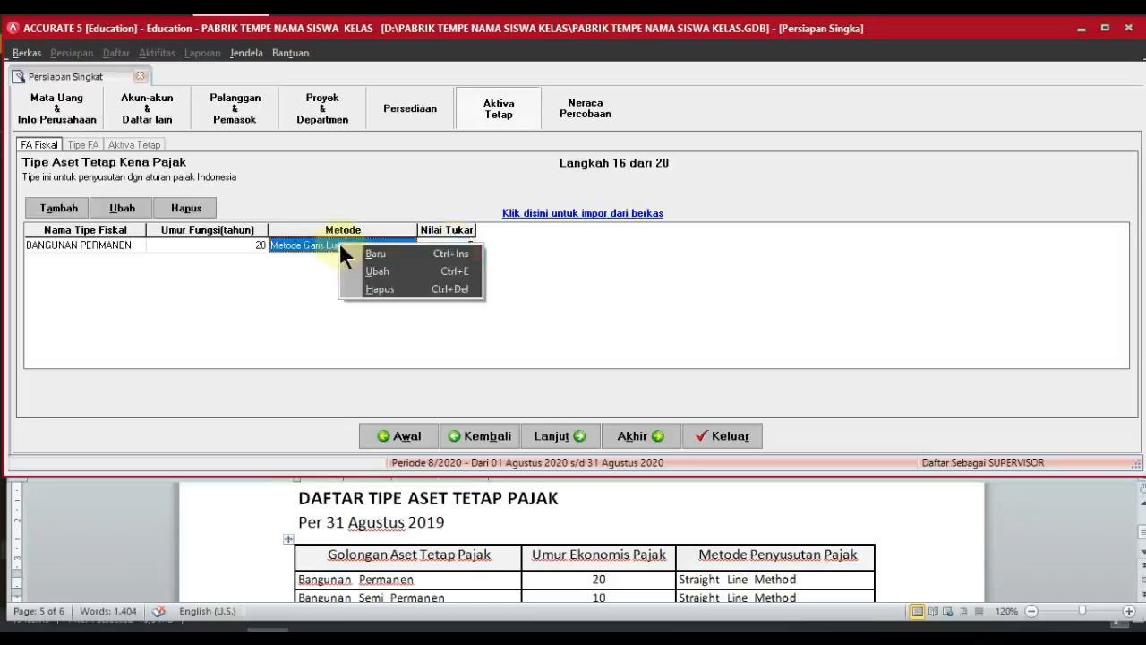
left_click(379, 289)
key("Return")
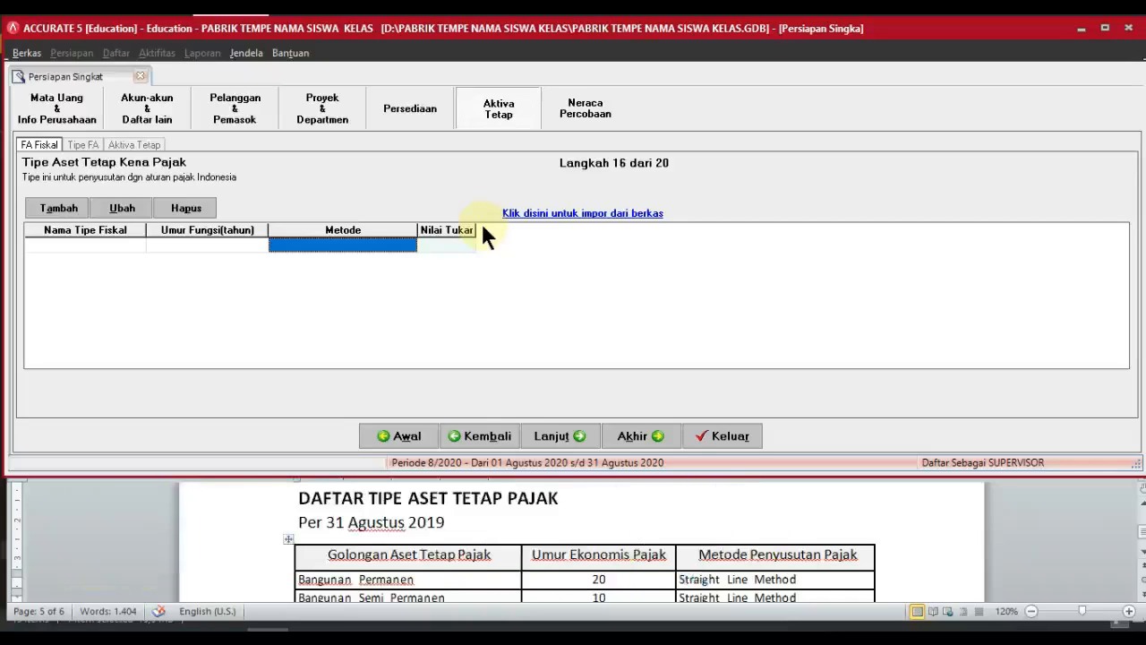
Step: Start importing fiscal asset types from a file, choose the Excel (*.xls) file "5. DAFTAR TIPE ASET TETAP PAJAK", and load its data
left_click(554, 215)
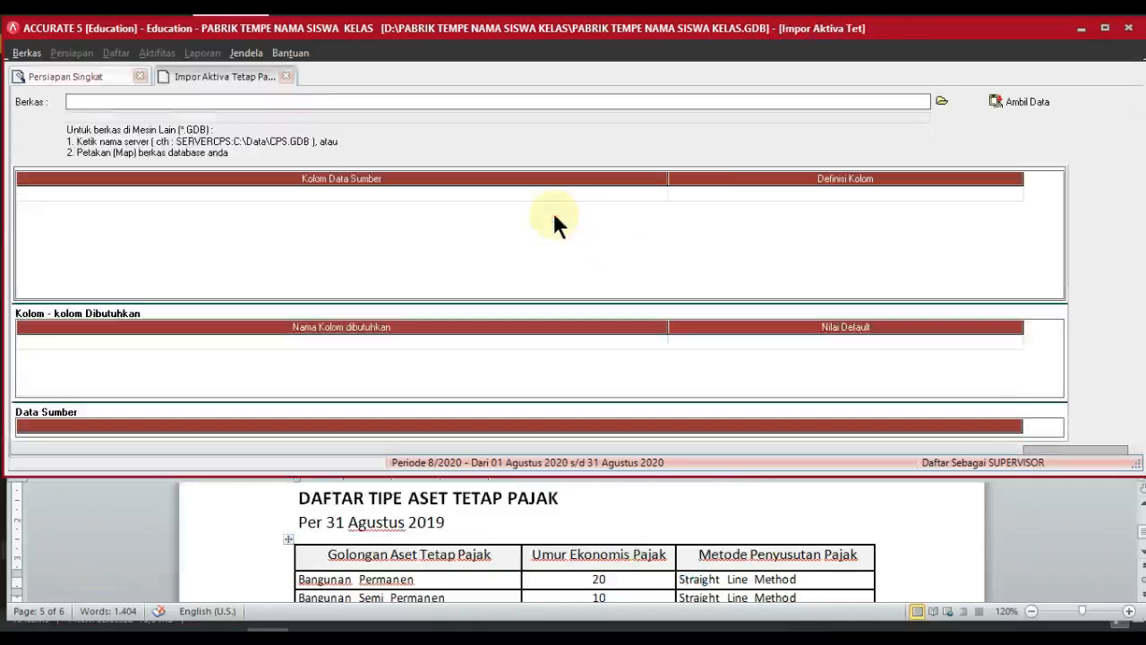
left_click(941, 99)
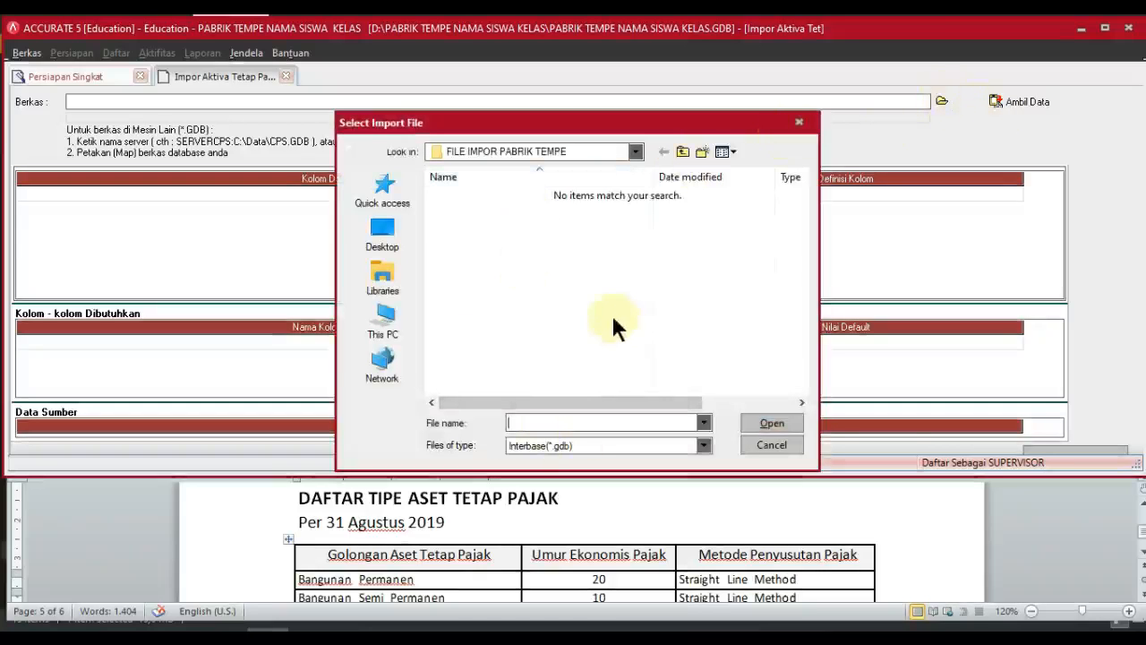
left_click(566, 444)
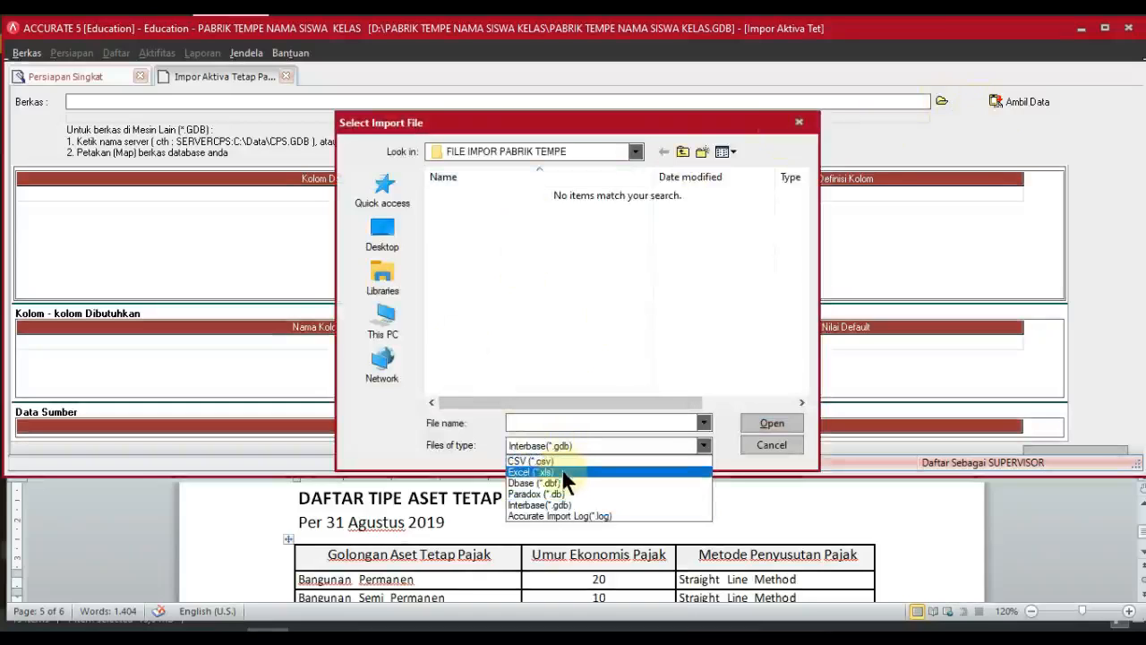
left_click(565, 471)
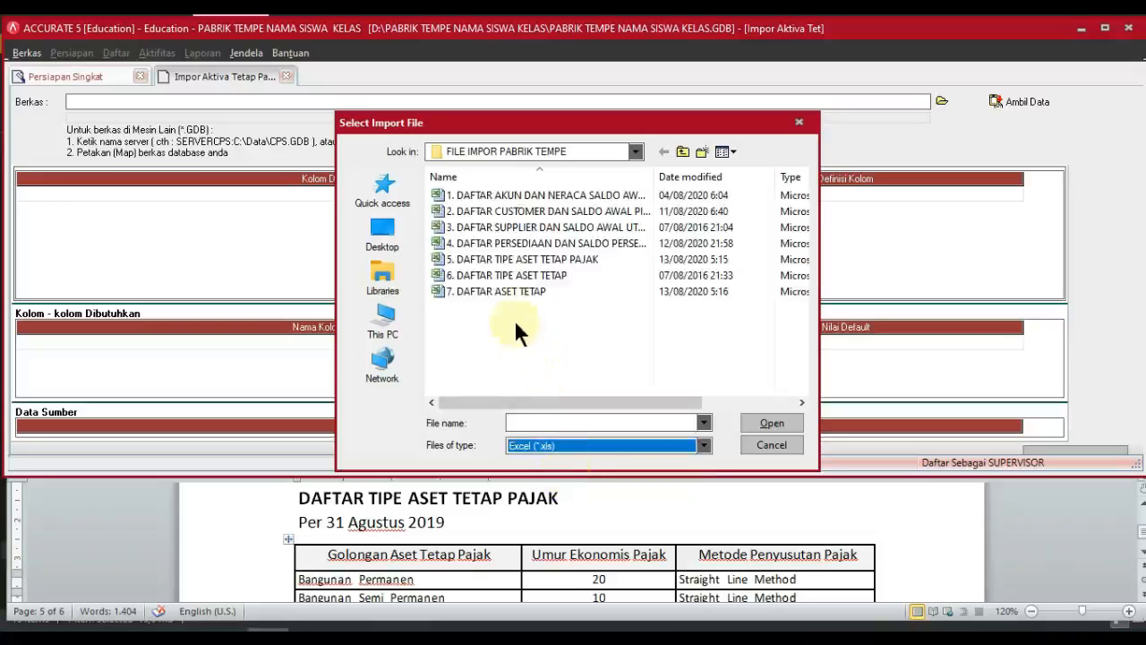
left_click(520, 260)
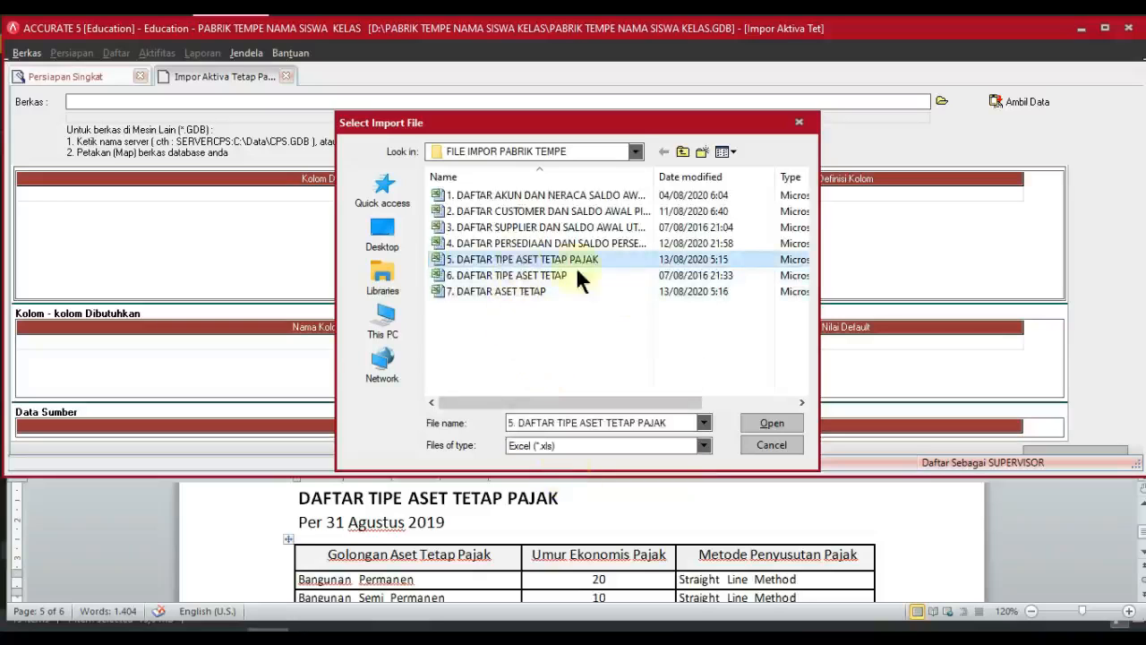
left_click(747, 418)
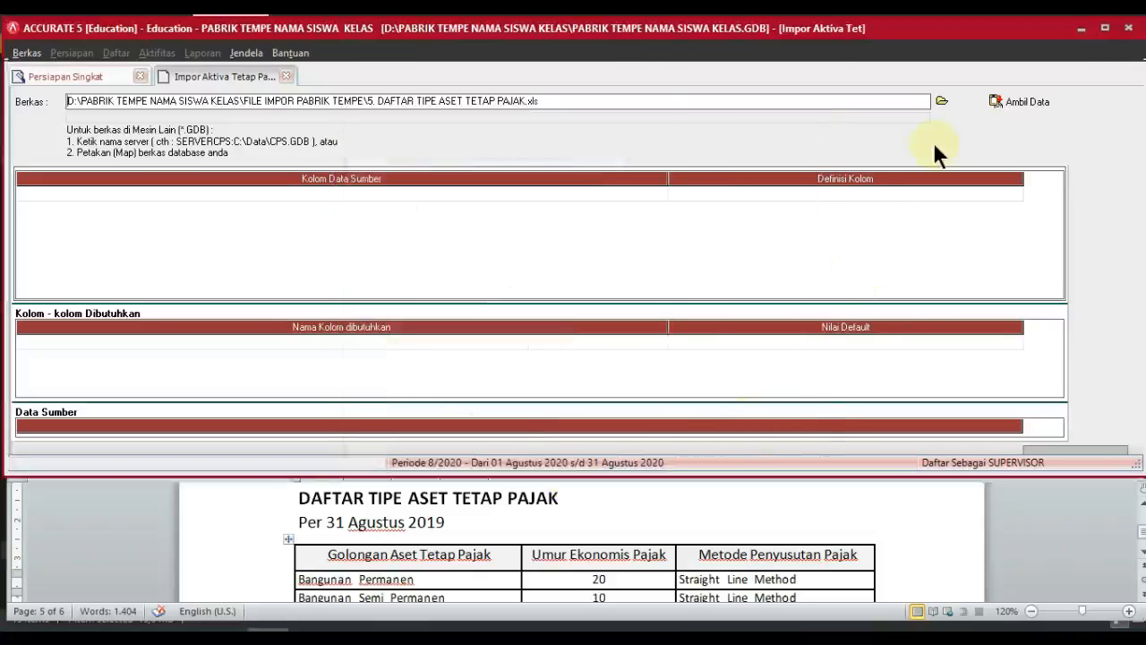
left_click(1016, 105)
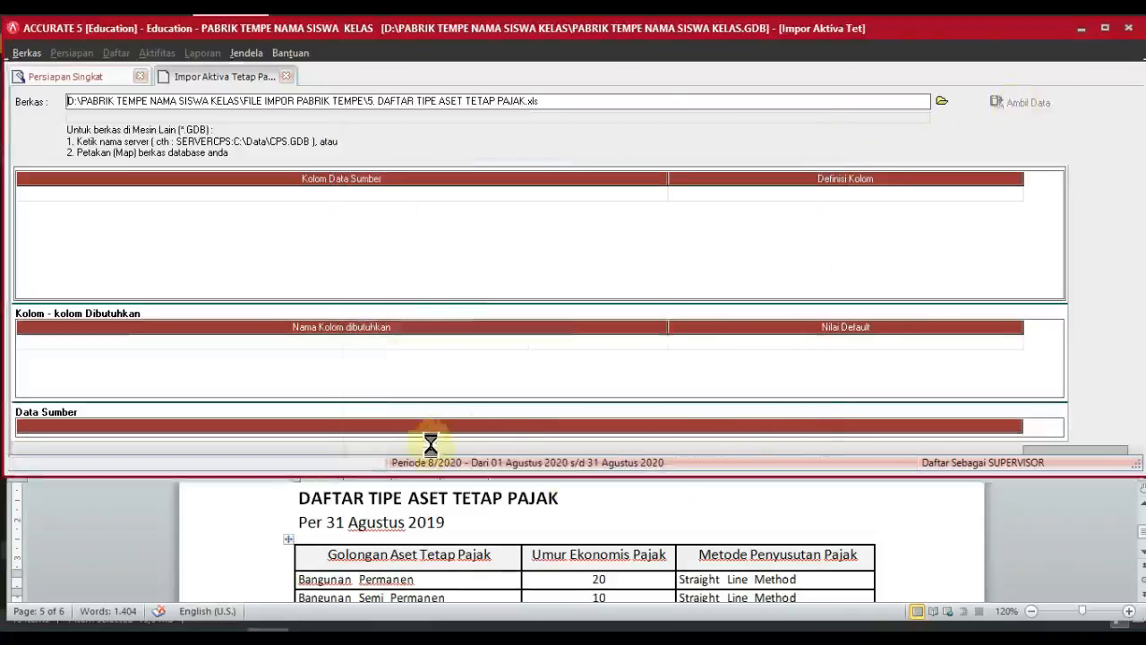
Step: Enlarge the import window and delete the GOLONGAN ASET TETAP PAJAK header row from the source data
left_click_drag(615, 476, 628, 605)
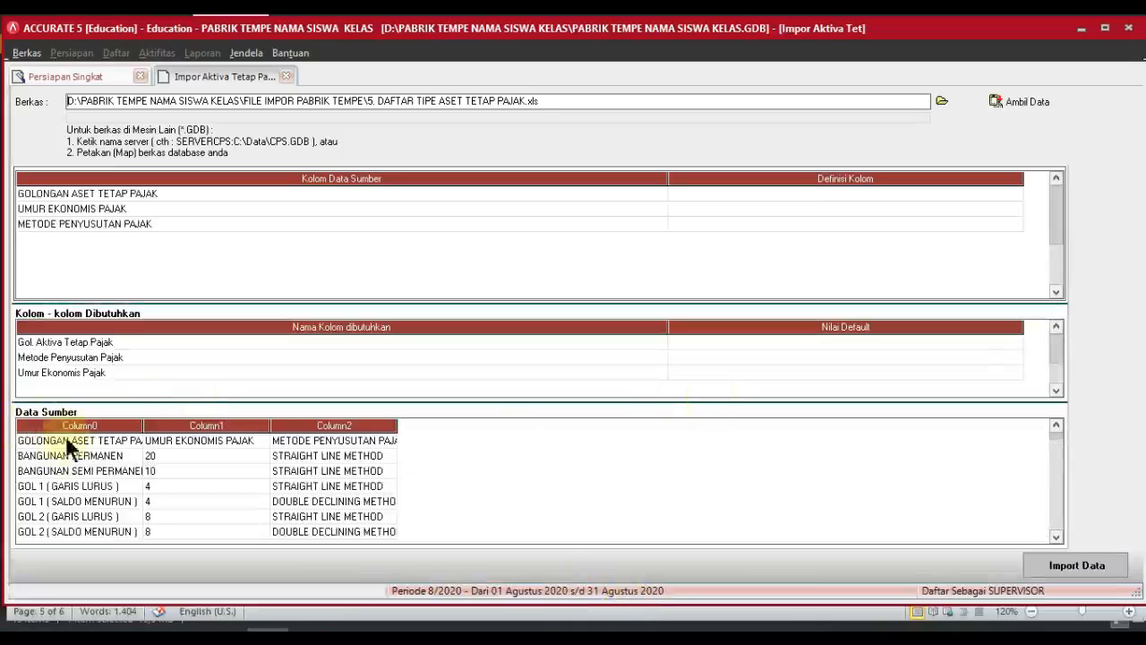
left_click(65, 442)
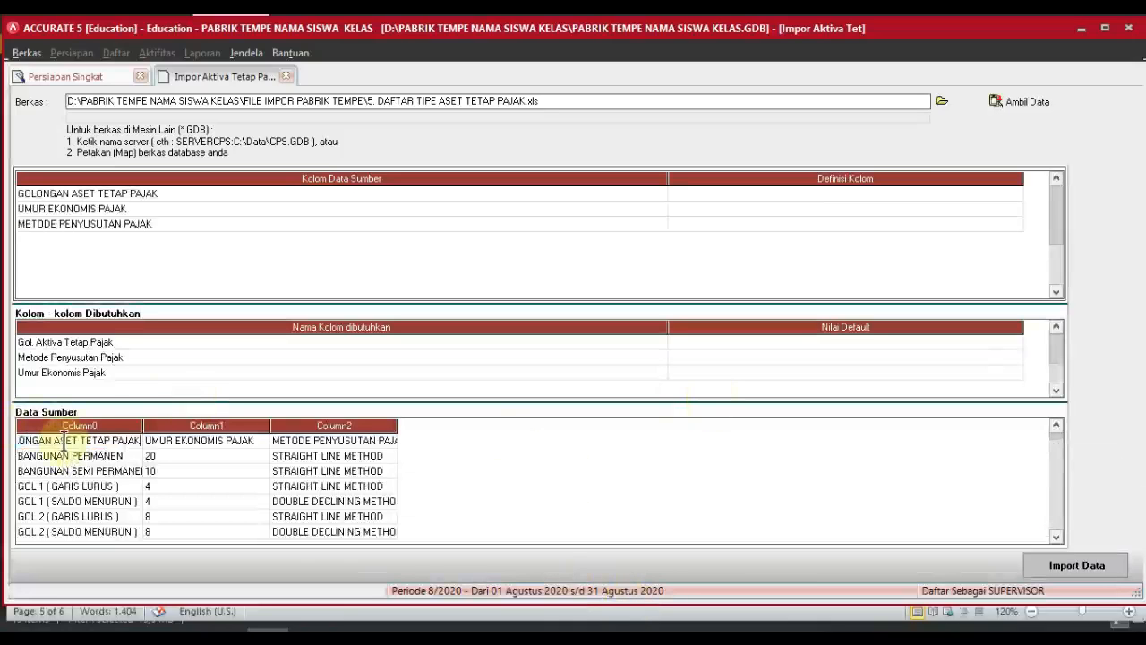
left_click(208, 440)
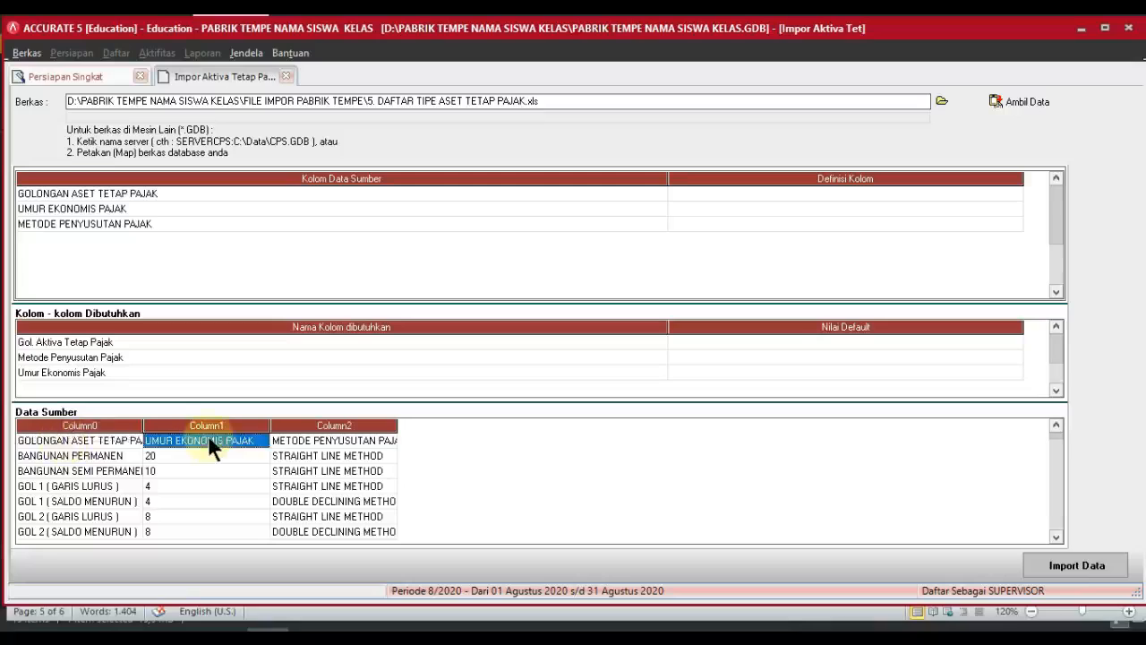
right_click(129, 433)
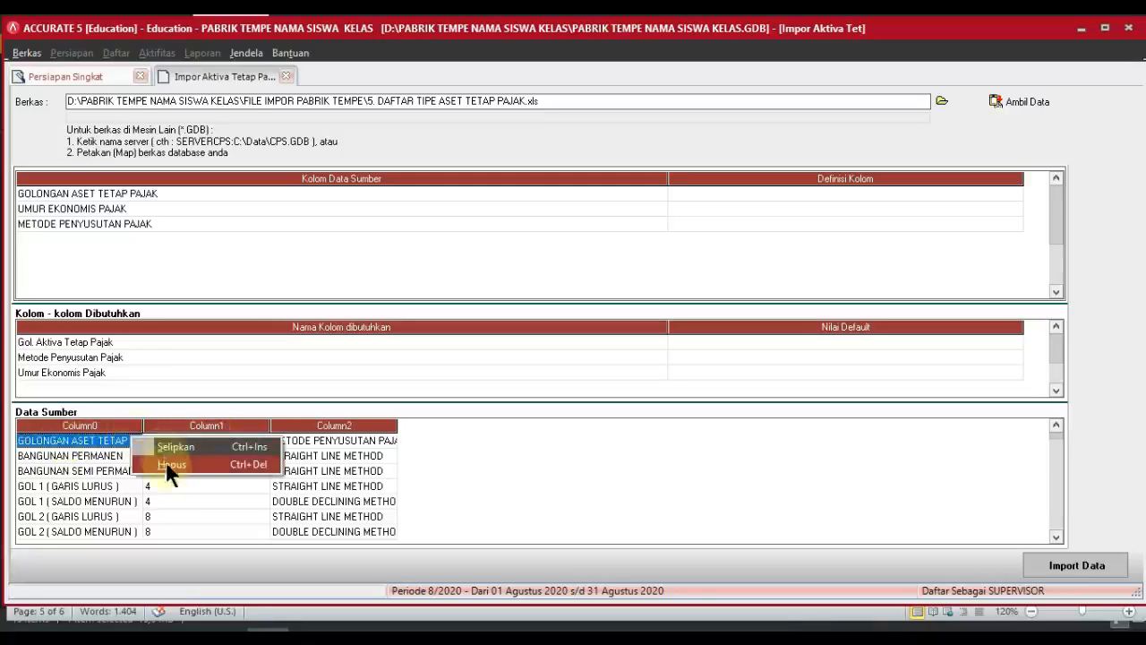
left_click(171, 466)
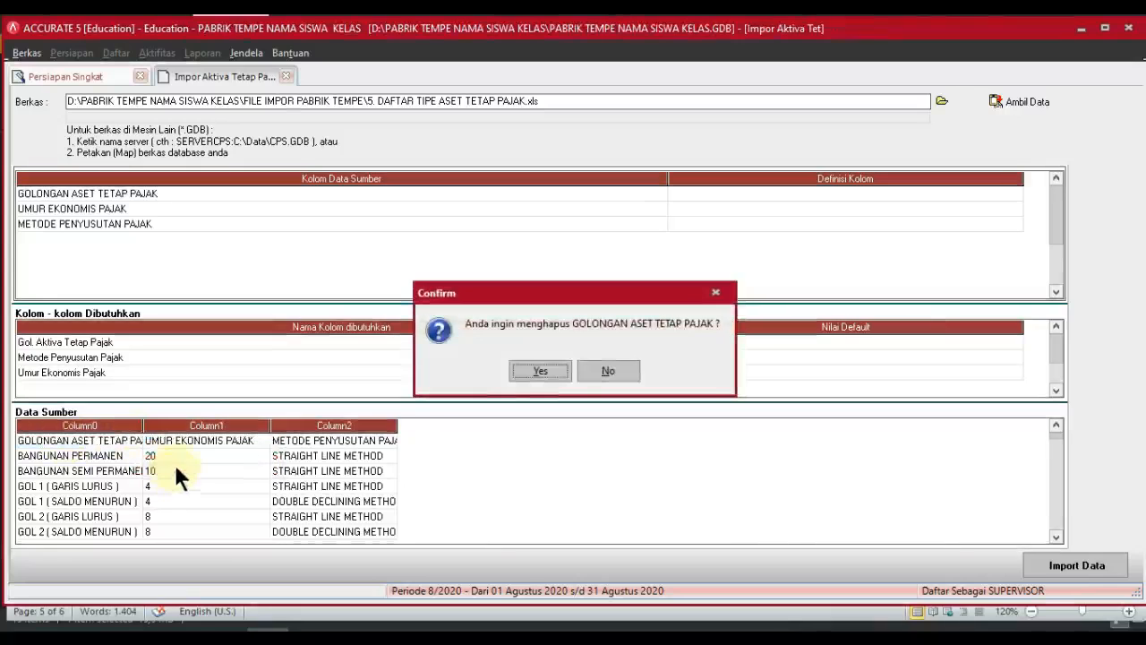
left_click(536, 374)
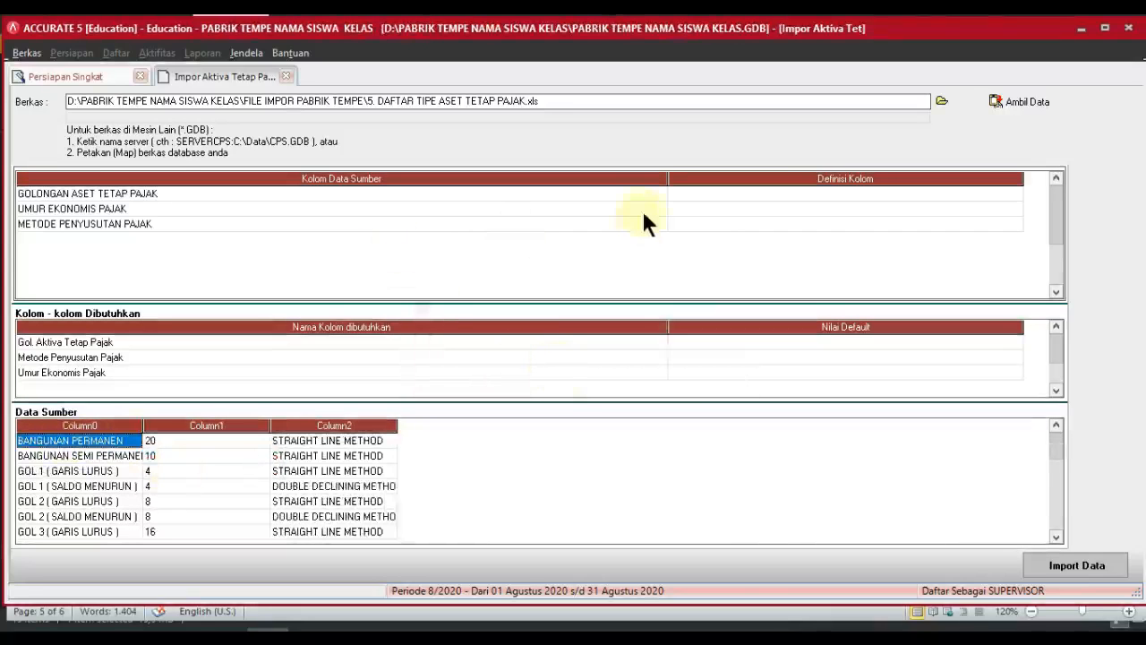
Step: Narrow the mapping columns and map the source column GOLONGAN ASET TETAP PAJAK to Gol. Aktiva Tetap Pajak
left_click_drag(669, 179, 193, 222)
left_click_drag(542, 179, 324, 232)
left_click(309, 194)
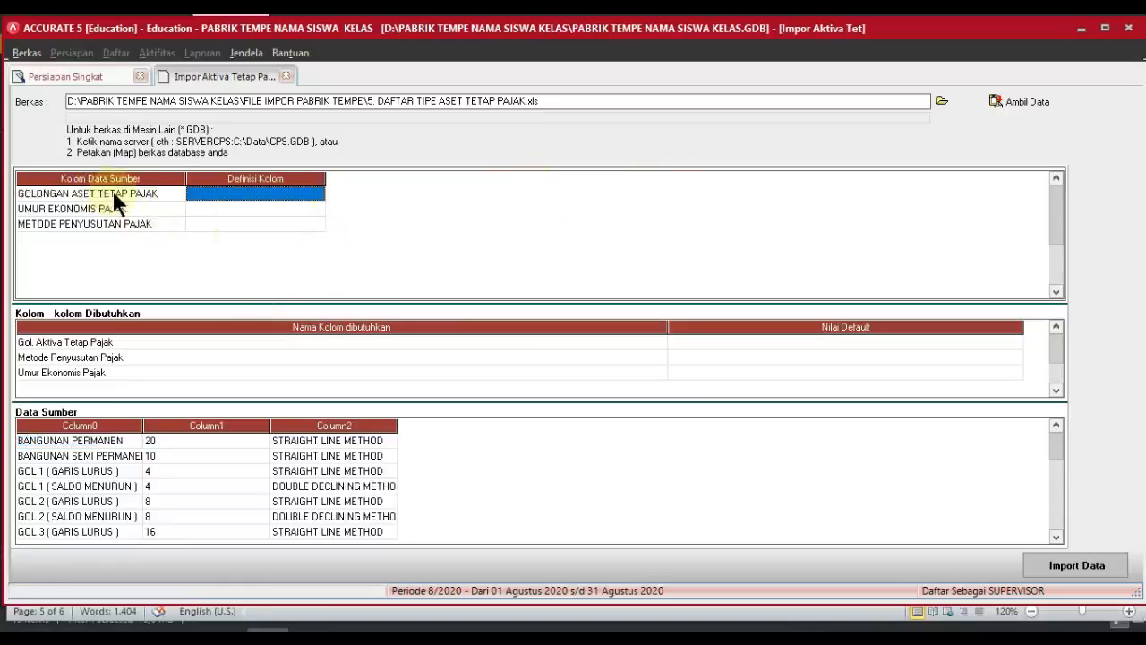
left_click(289, 192)
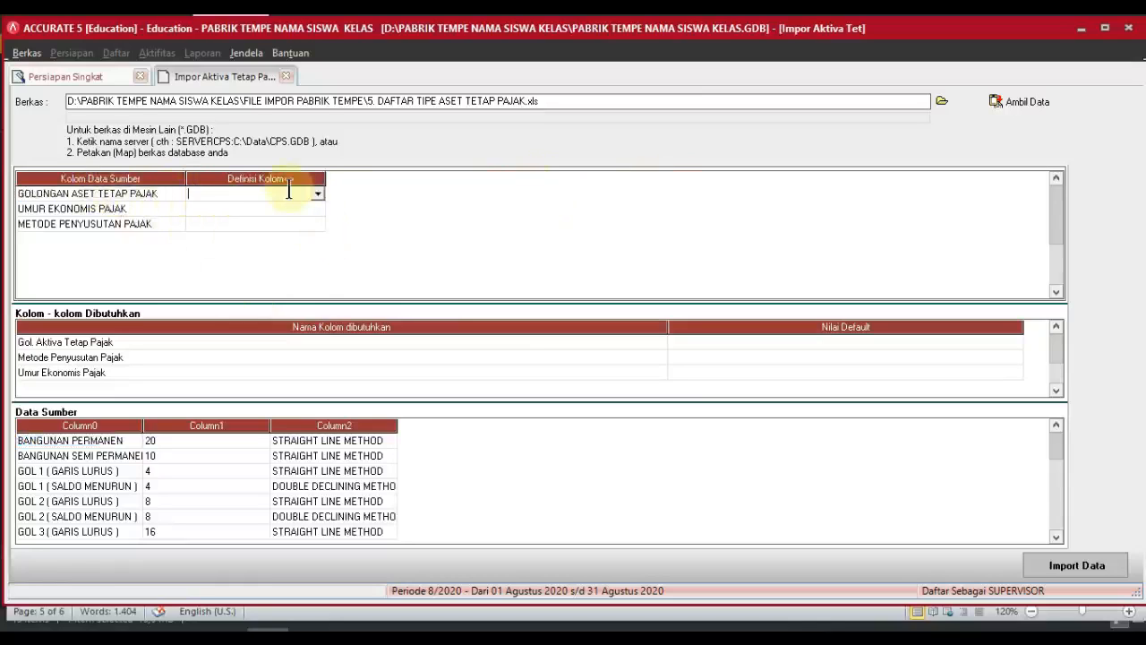
left_click(318, 194)
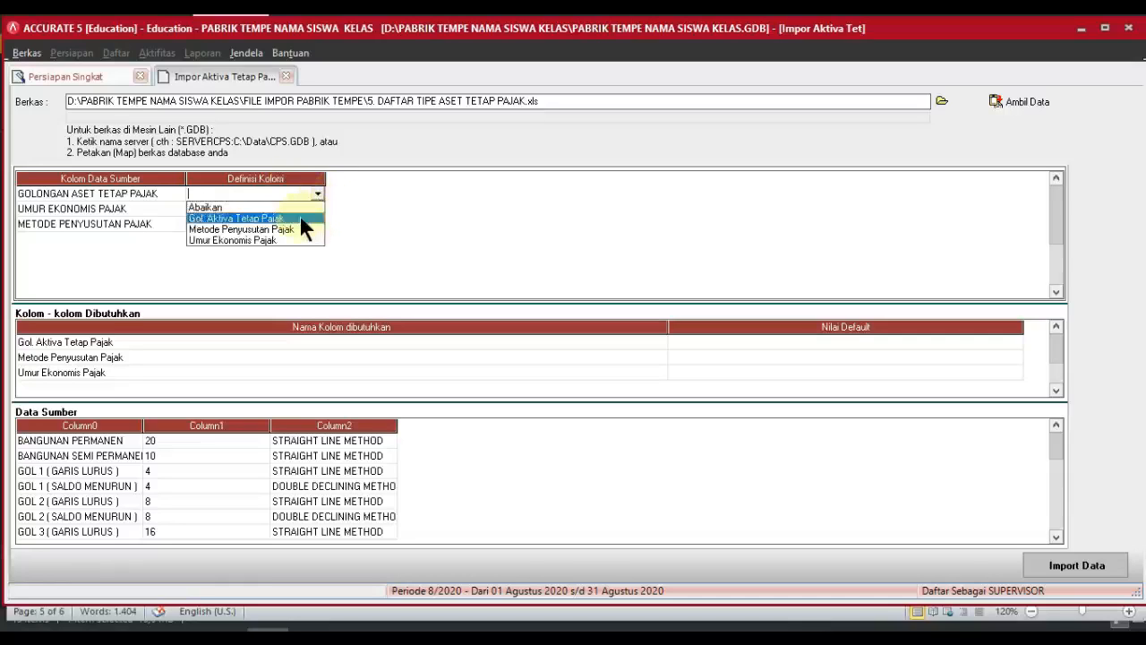
left_click(299, 217)
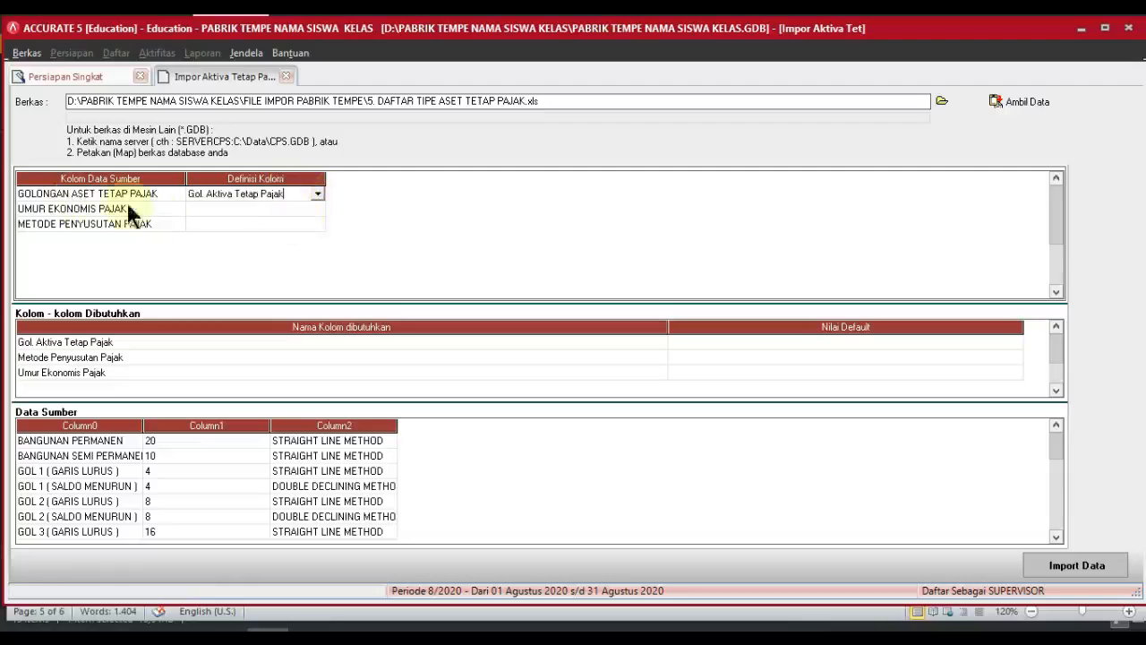
Step: Map the source column UMUR EKONOMIS PAJAK to Umur Ekonomis Pajak
left_click(316, 209)
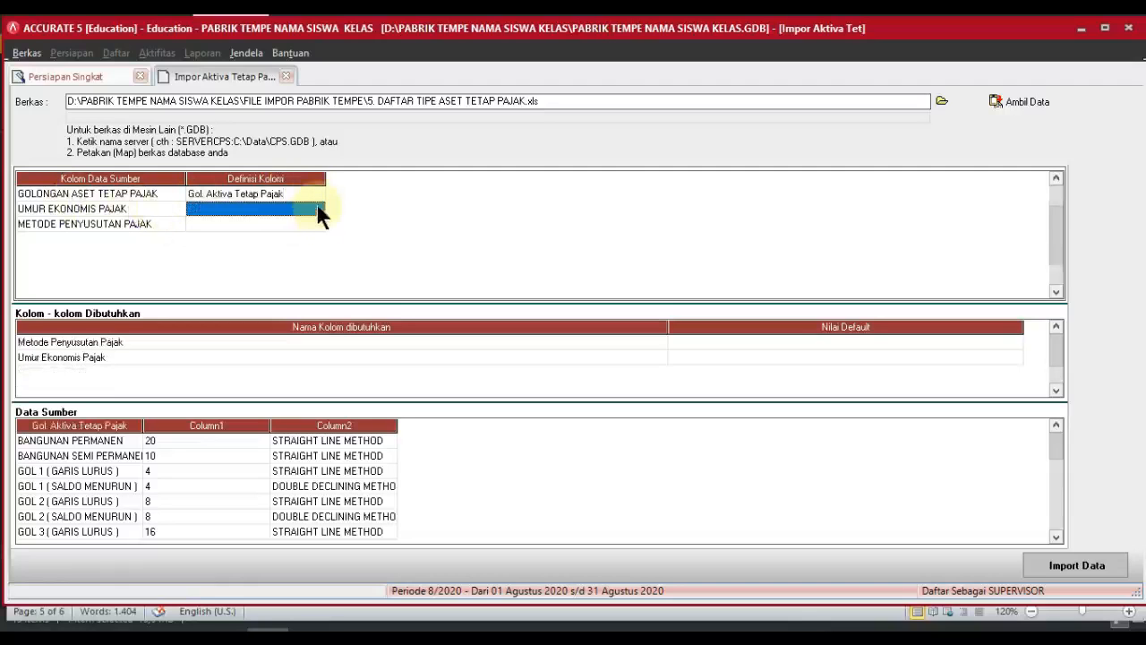
left_click(318, 205)
left_click(317, 208)
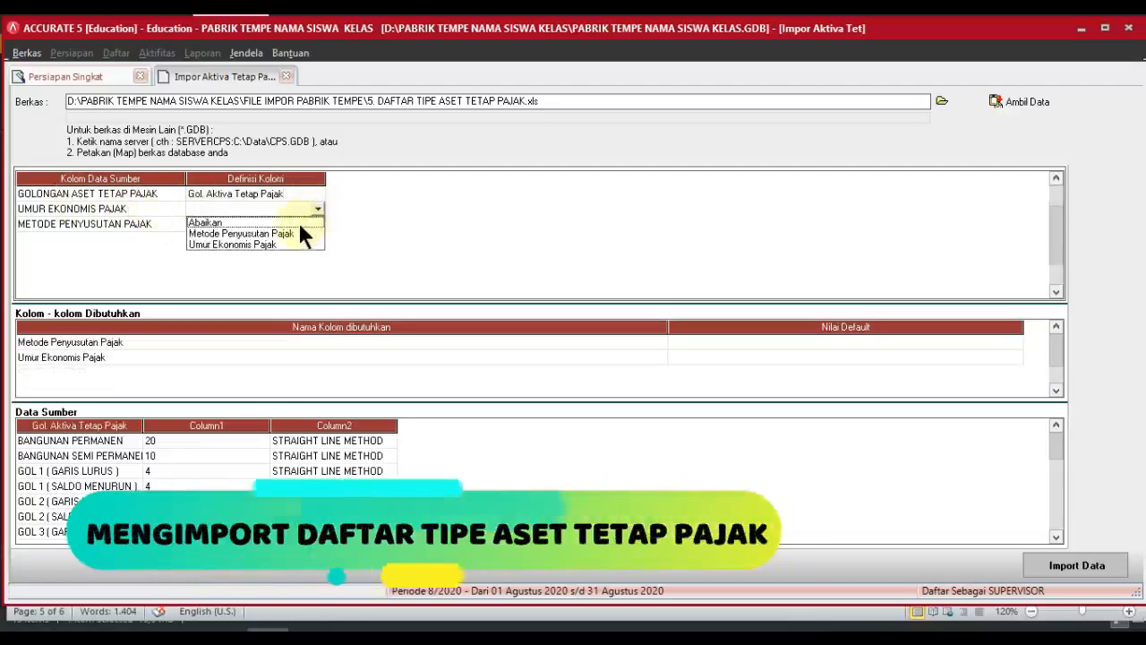
left_click(285, 244)
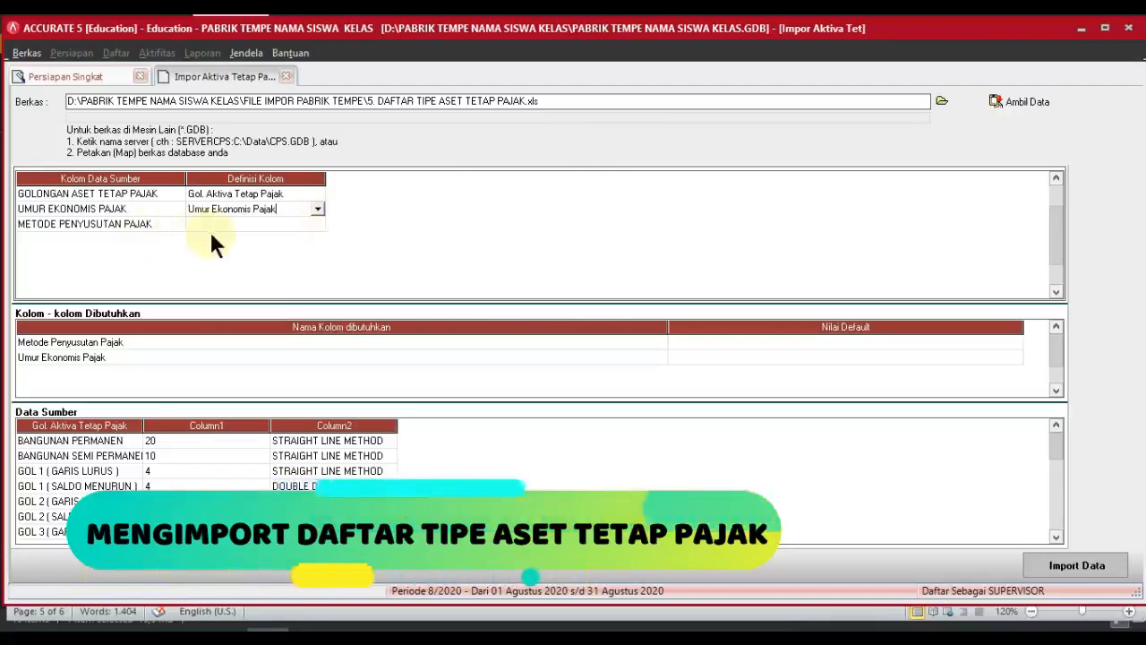
Step: Map the source column METODE PENYUSUTAN PAJAK to Metode Penyusutan Pajak
left_click(225, 225)
left_click(303, 224)
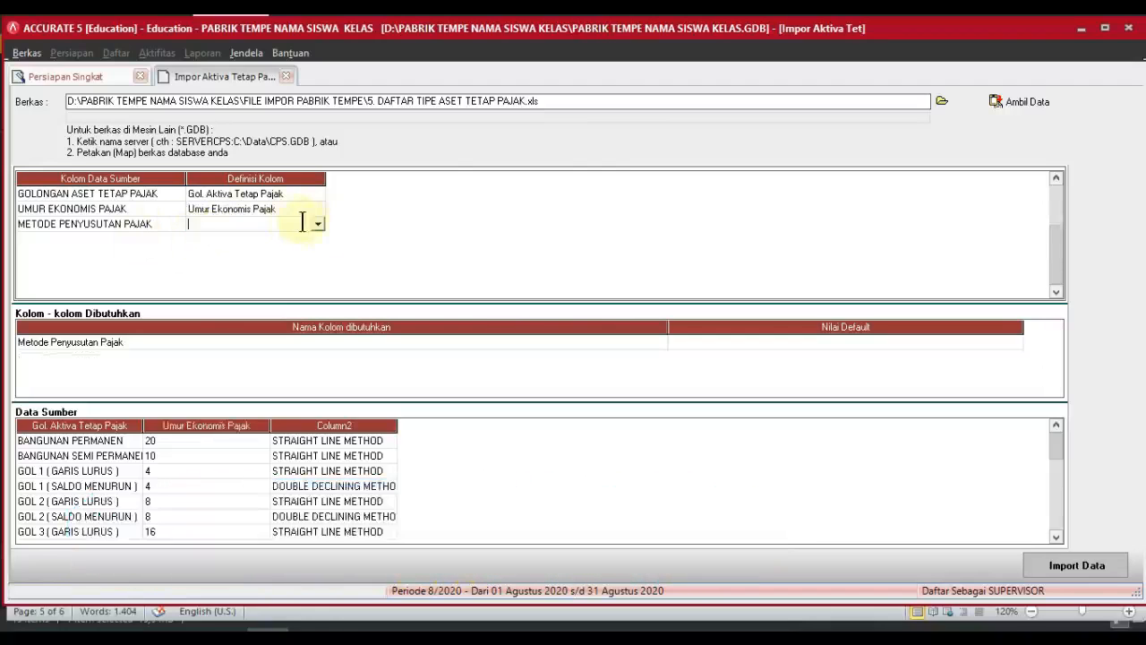
left_click(319, 221)
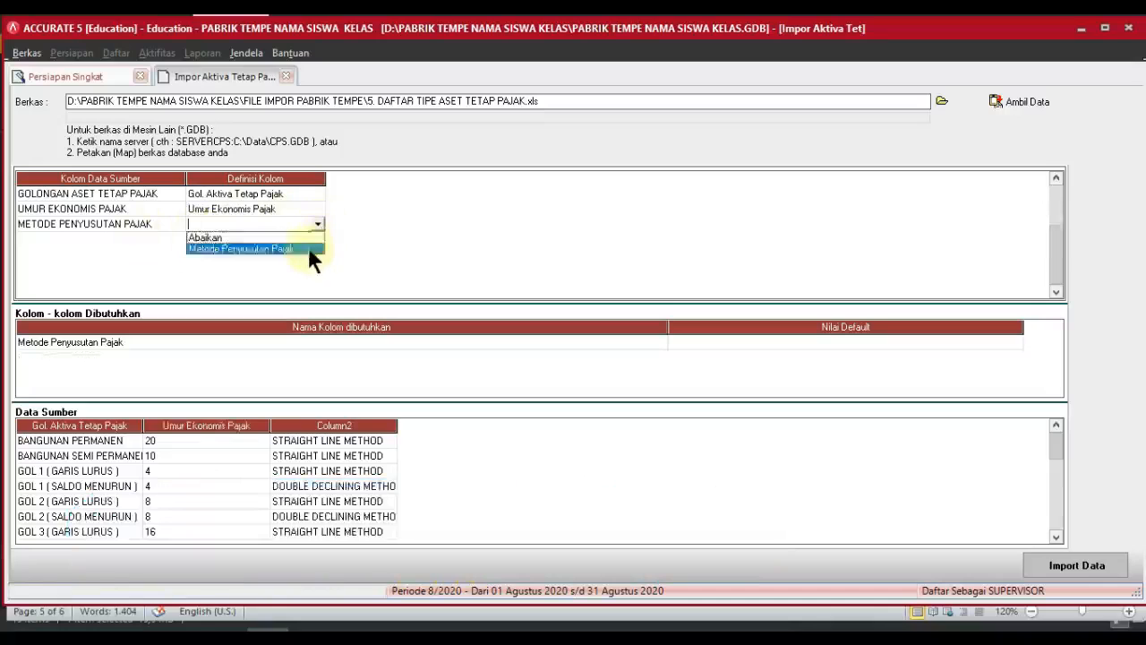
left_click(309, 249)
Step: Define the source depreciation method STRAIGHT LINE METHOD as Metode Garis Lurus
left_click_drag(276, 64, 481, 248)
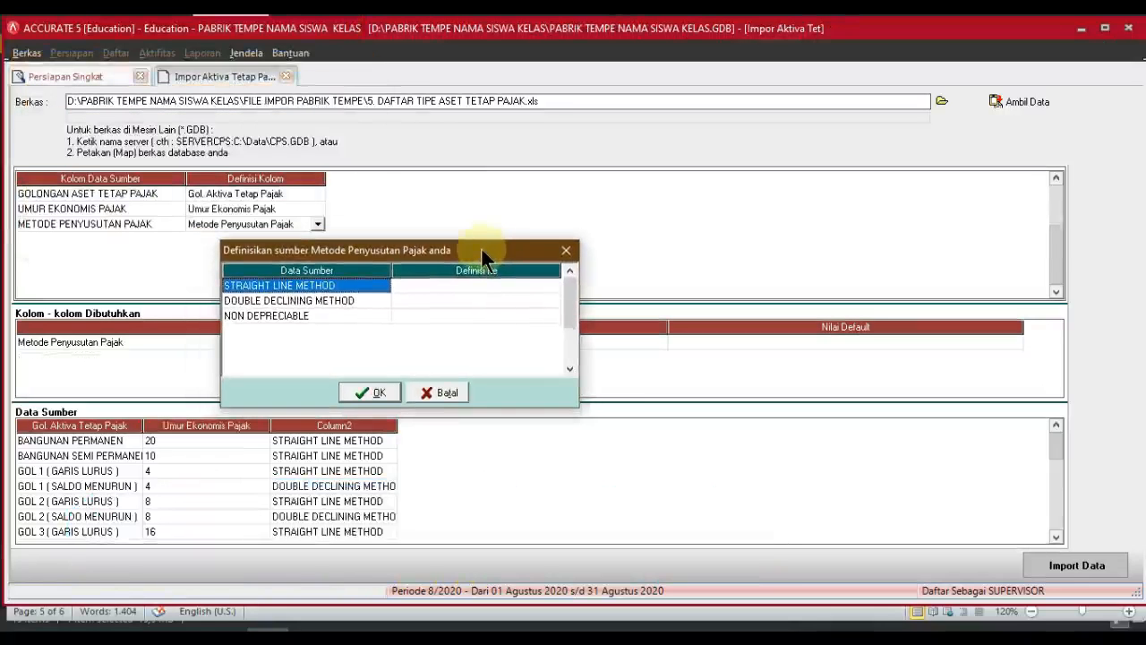
left_click(412, 280)
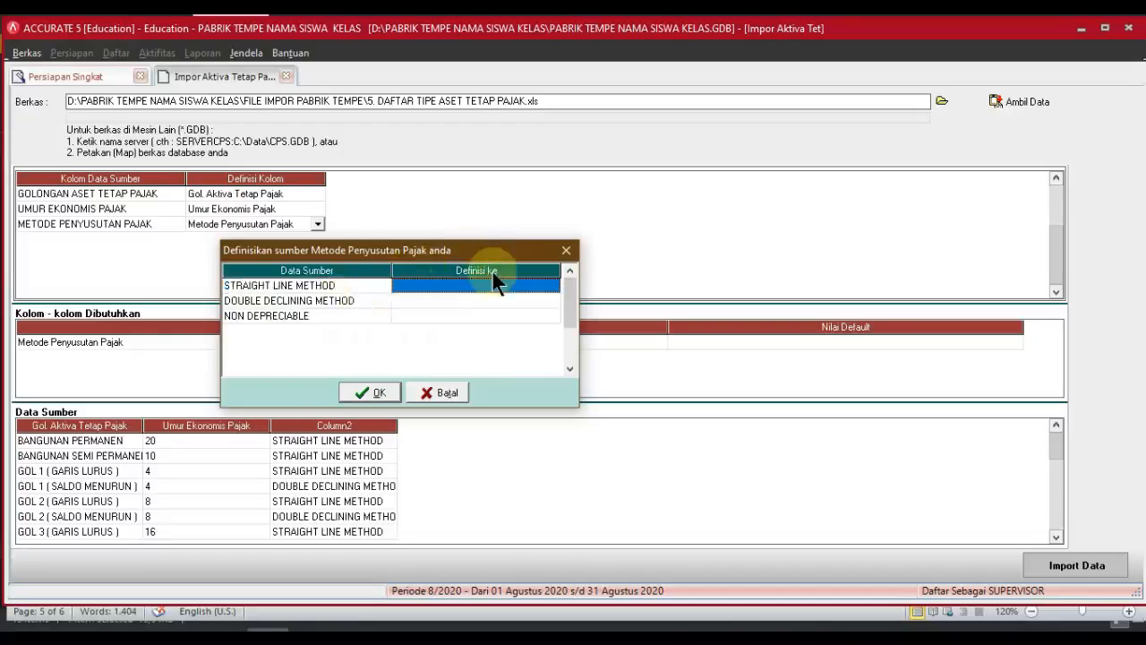
left_click(548, 279)
left_click(554, 283)
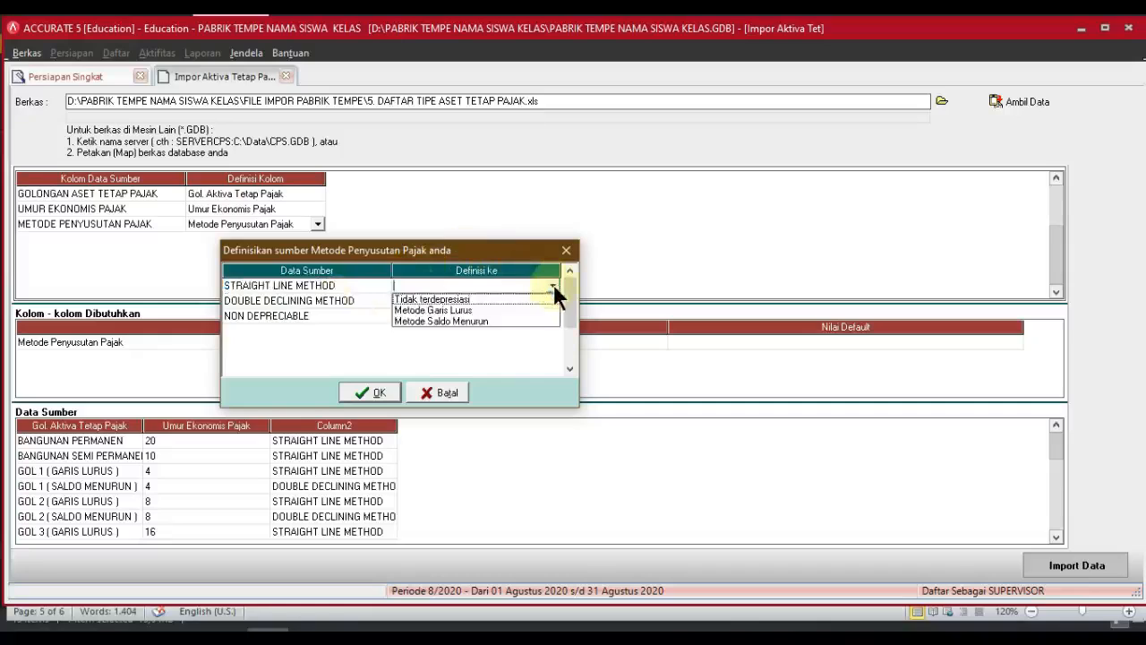
left_click(528, 306)
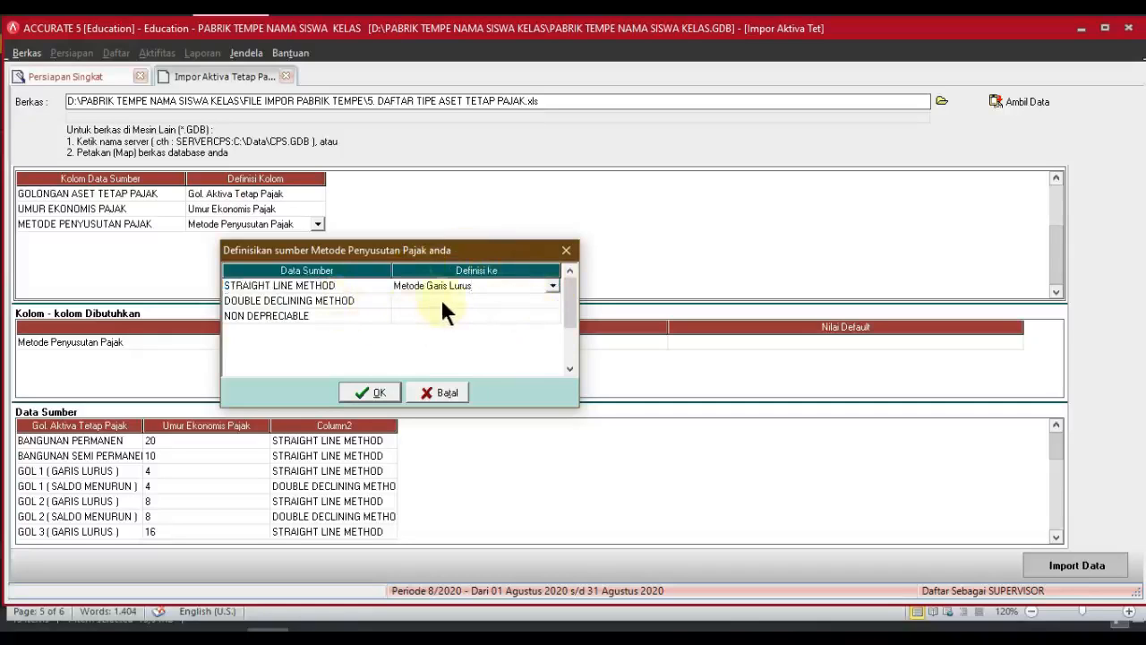
Step: Define the source depreciation method DOUBLE DECLINING METHOD as Metode Saldo Menurun
left_click(440, 301)
left_click(552, 298)
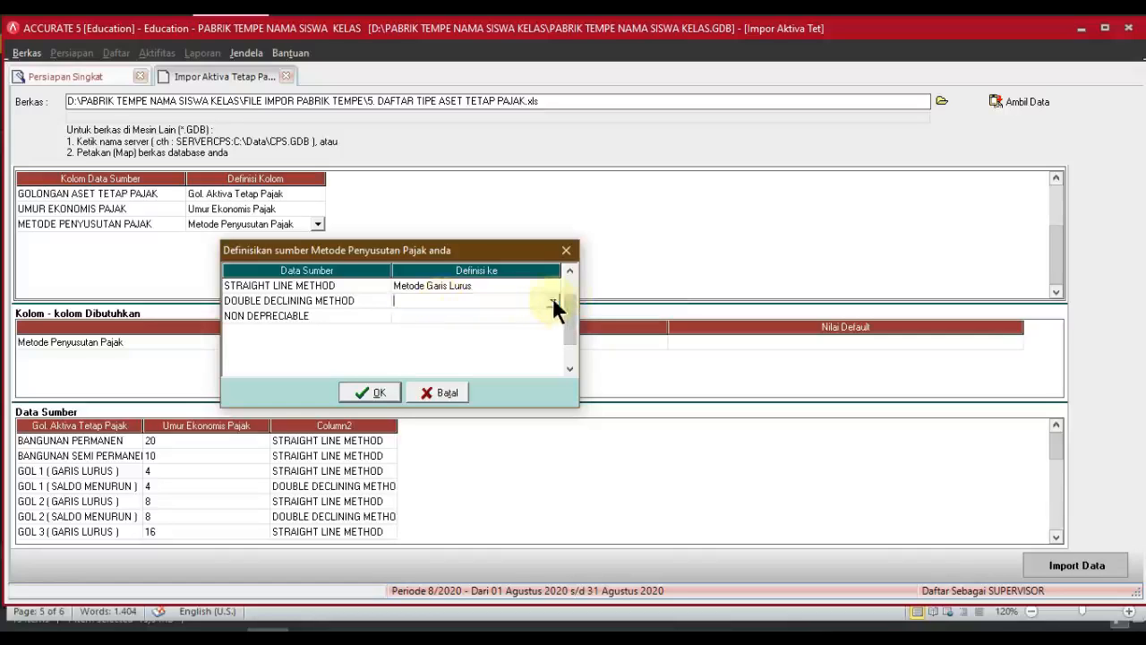
left_click(553, 297)
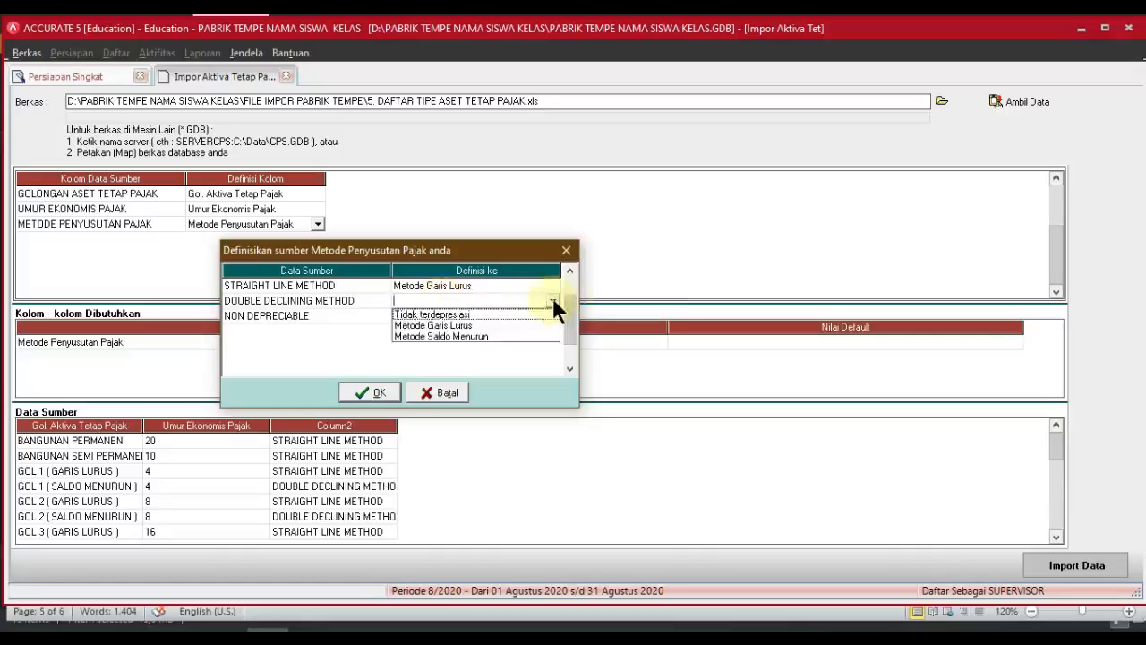
left_click(524, 337)
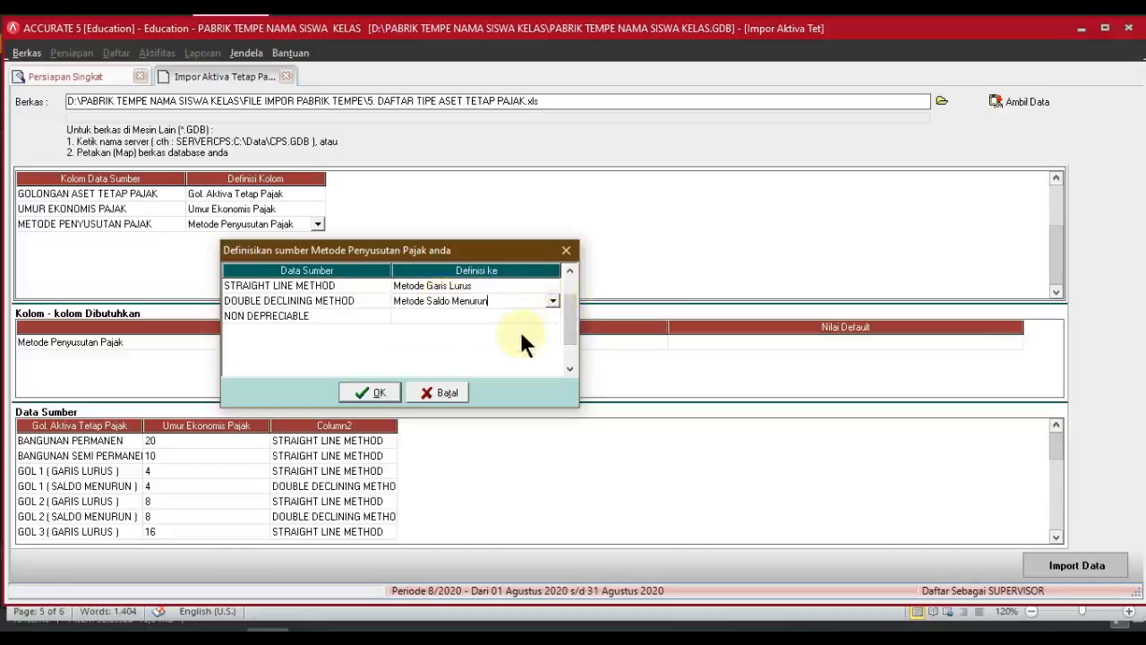
Step: Define the source depreciation method NON DEPRECIABLE as Tidak terdepresiasi and confirm the method definitions
left_click(379, 315)
left_click(436, 315)
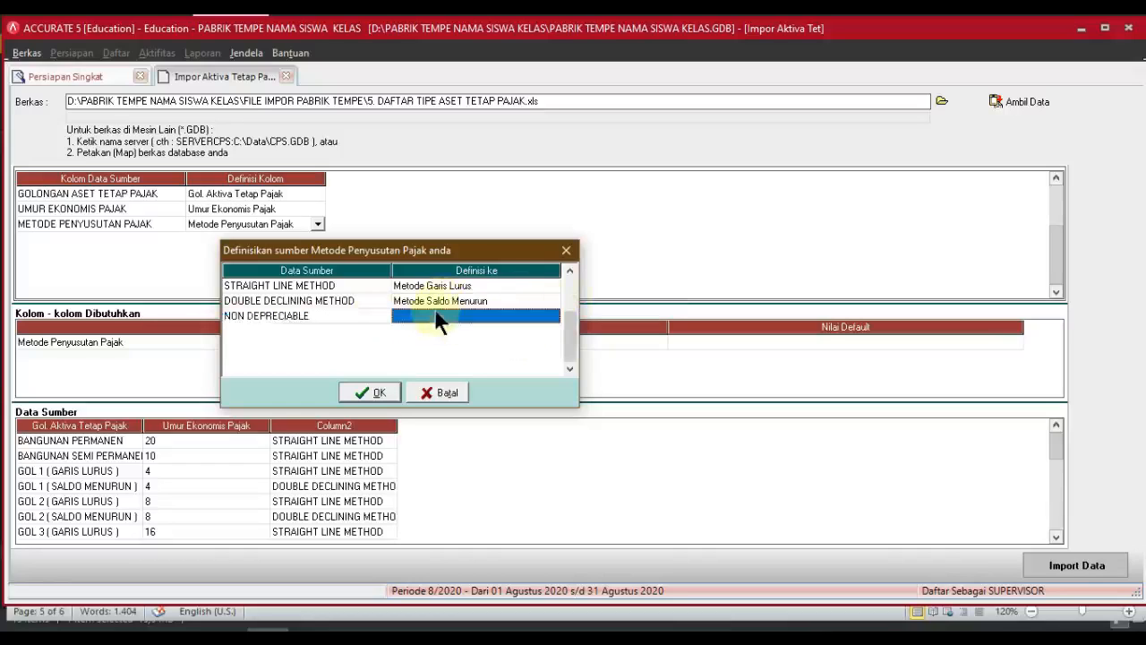
left_click(552, 317)
left_click(552, 315)
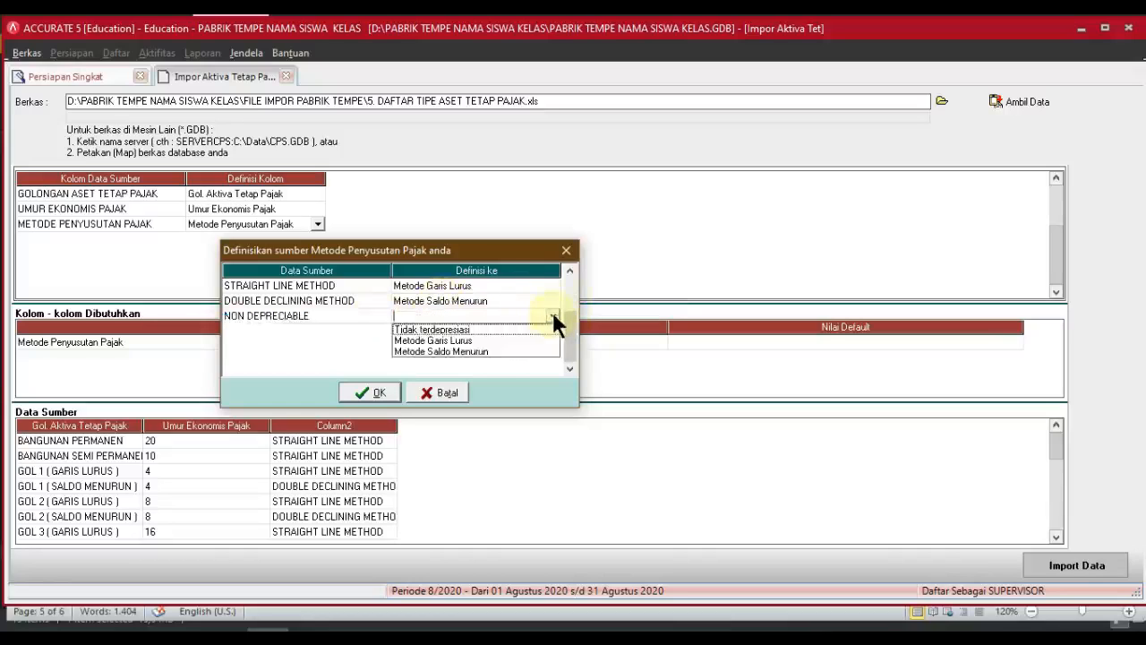
left_click(536, 322)
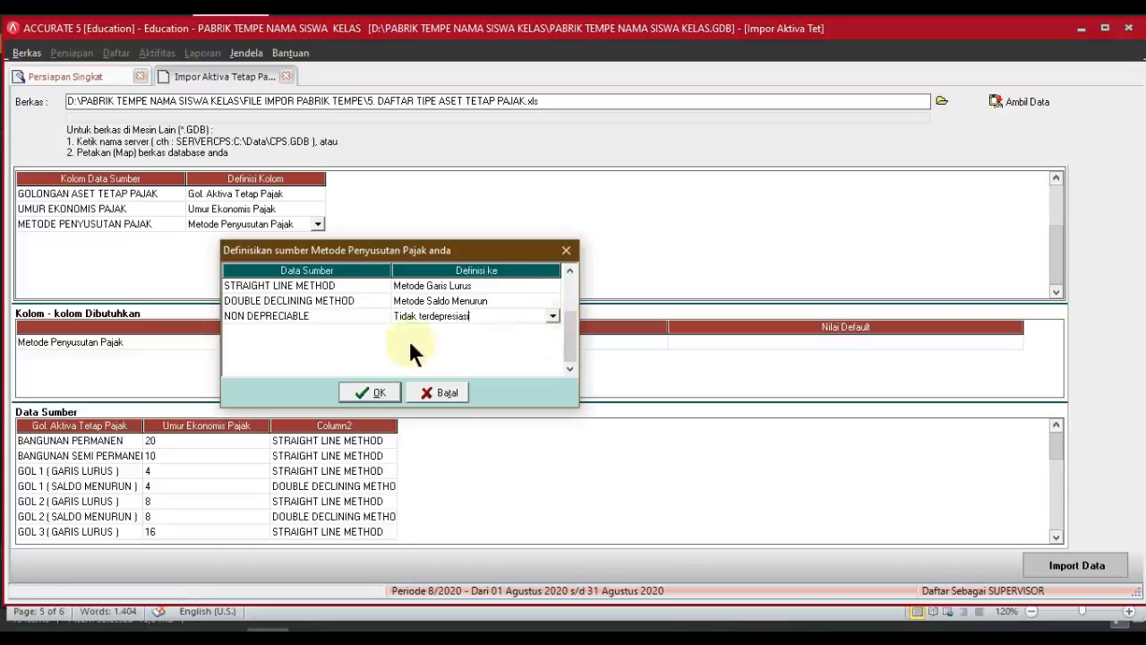
left_click(370, 393)
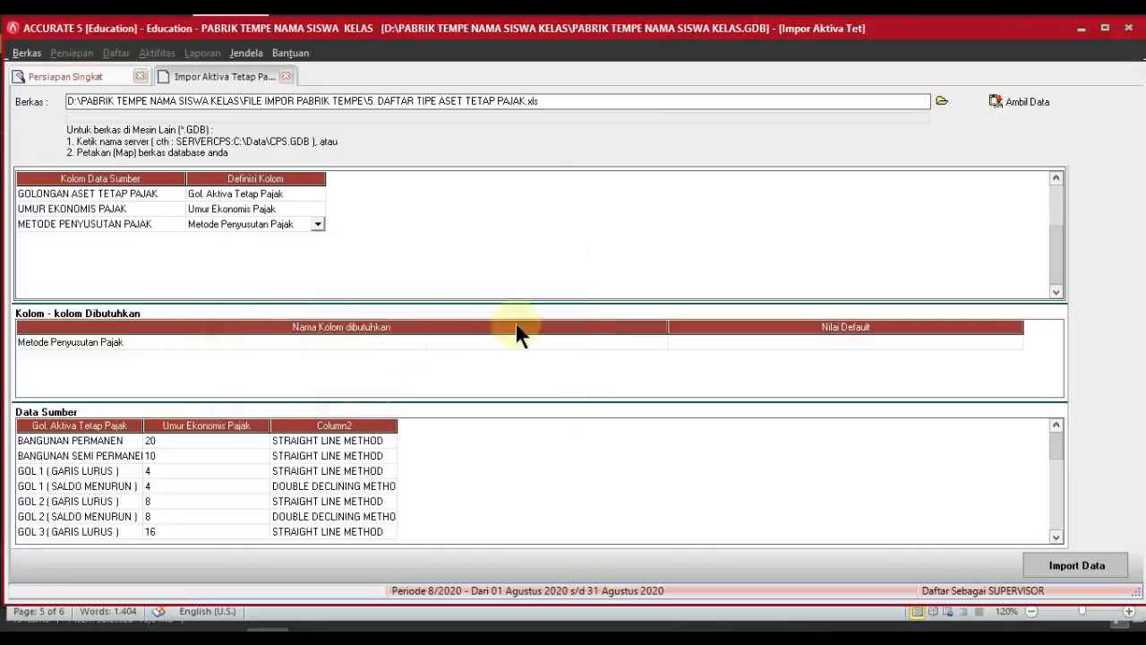
Step: Apply the last column mapping, import the fiscal asset type data, and dismiss the result message
left_click(686, 343)
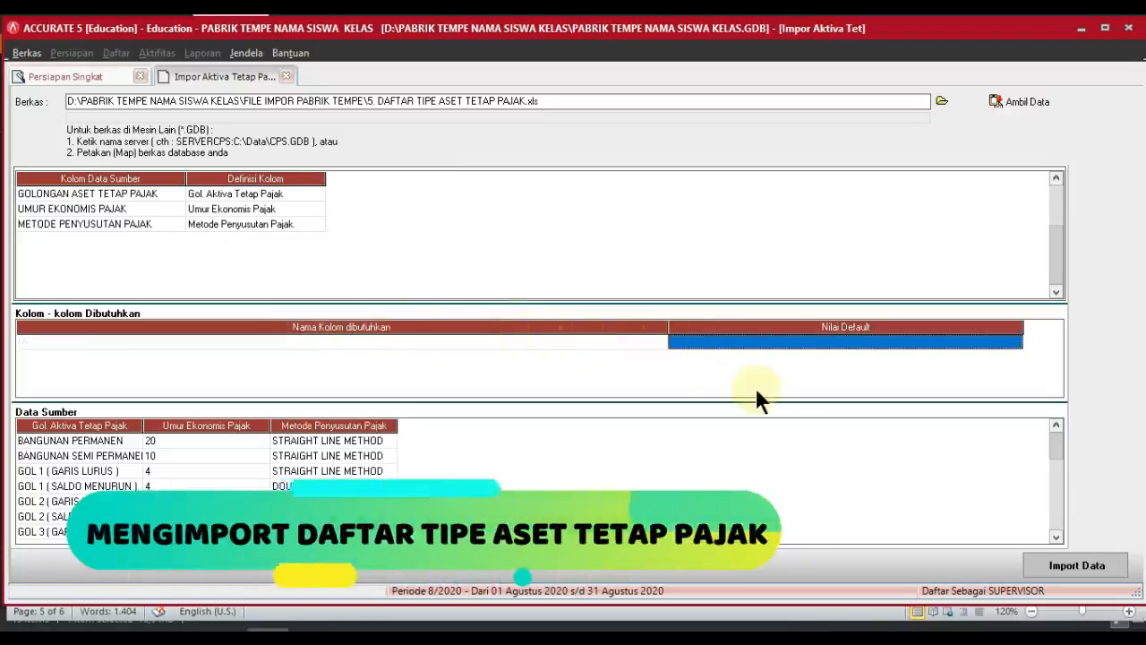
left_click(1039, 563)
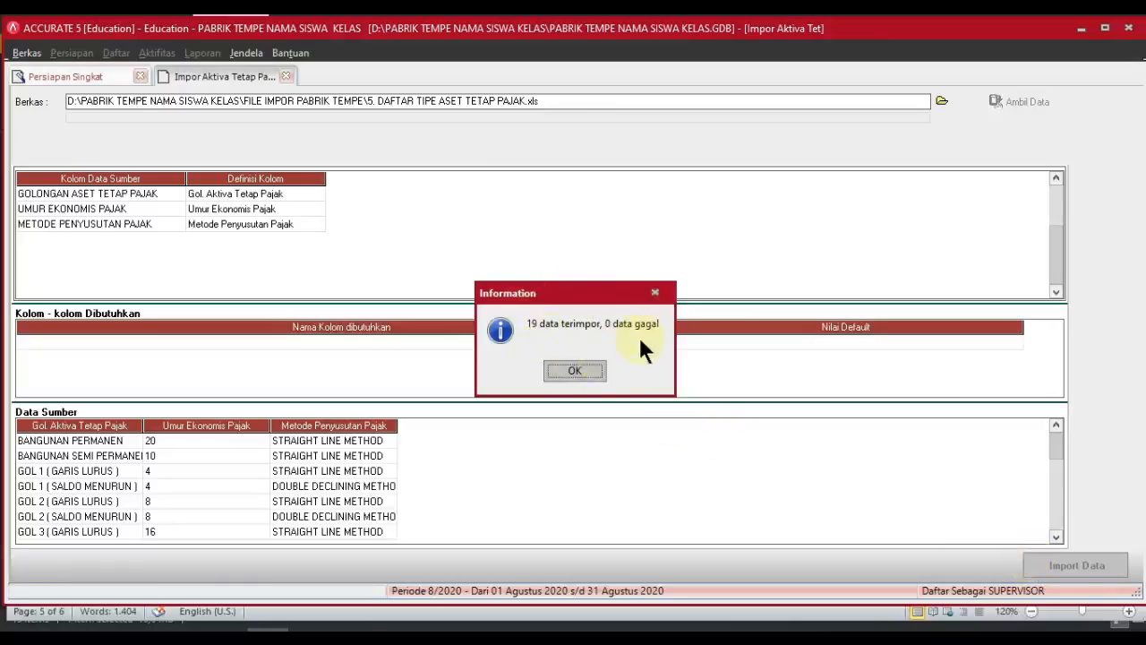
left_click(586, 367)
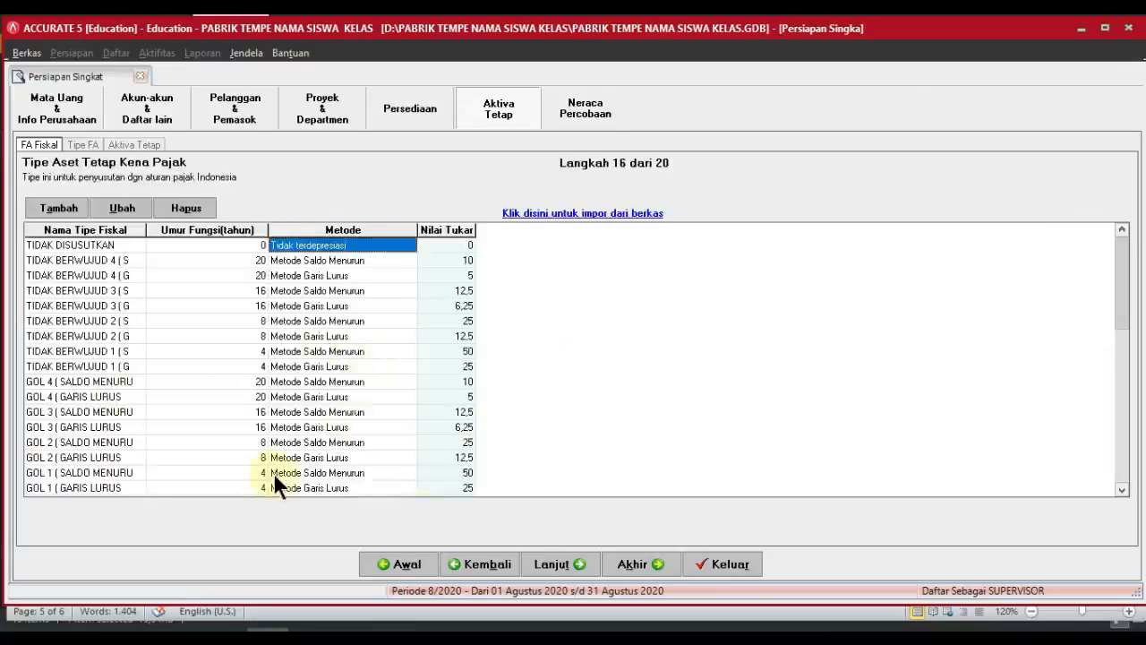
Step: Advance the quick setup to the Tipe Aset Tetap list and open its import from a file
left_click(562, 567)
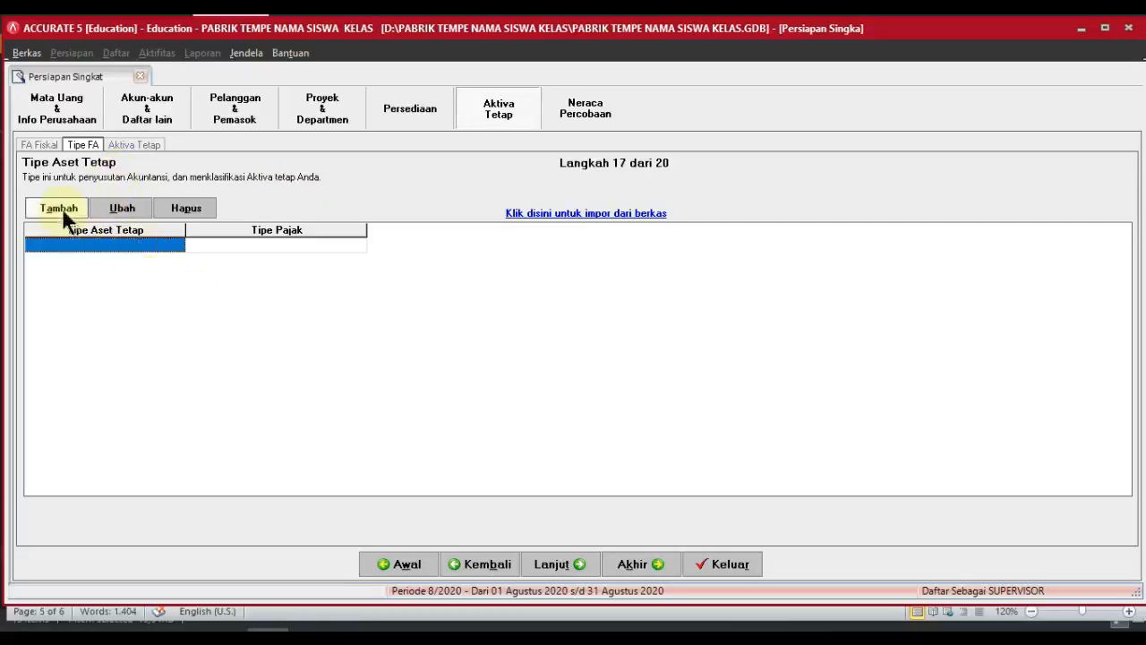
left_click(189, 243)
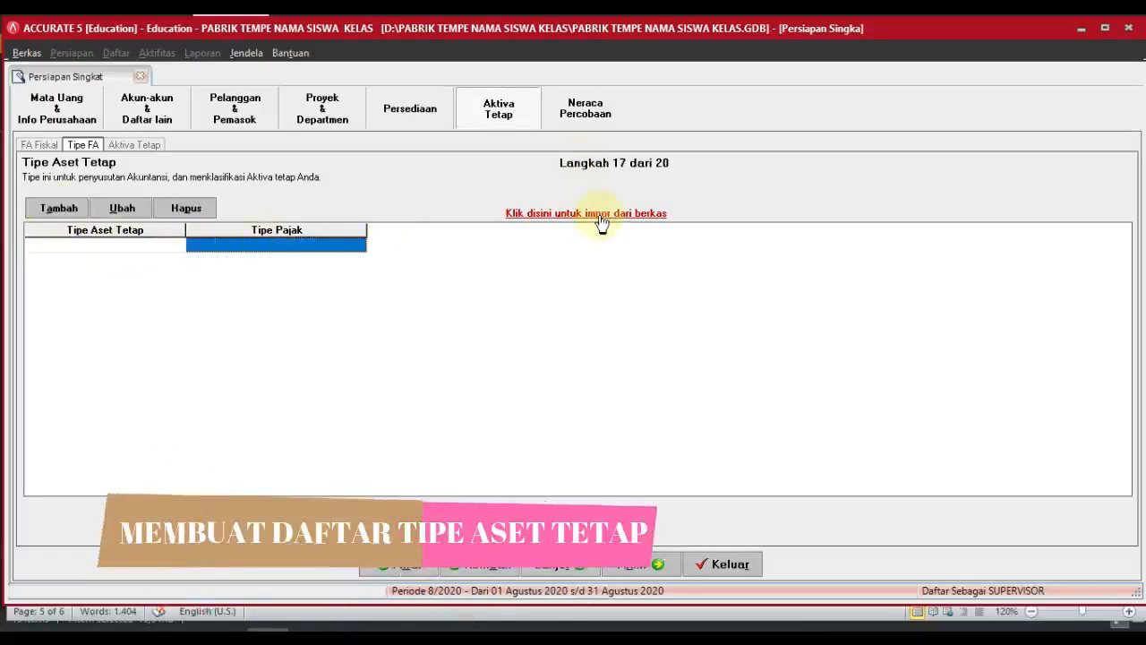
left_click(552, 218)
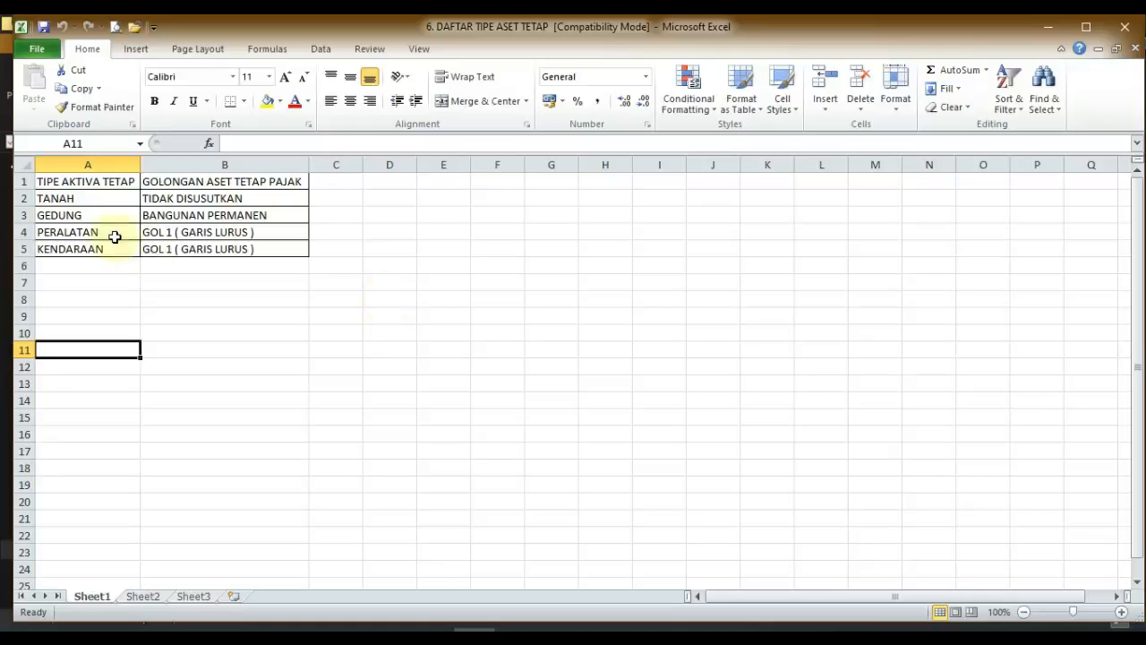
Step: In the Excel file "6. DAFTAR TIPE ASET TETAP", examine the fixed asset types listed under TIPE AKTIVA TETAP
left_click(100, 180)
left_click(106, 246)
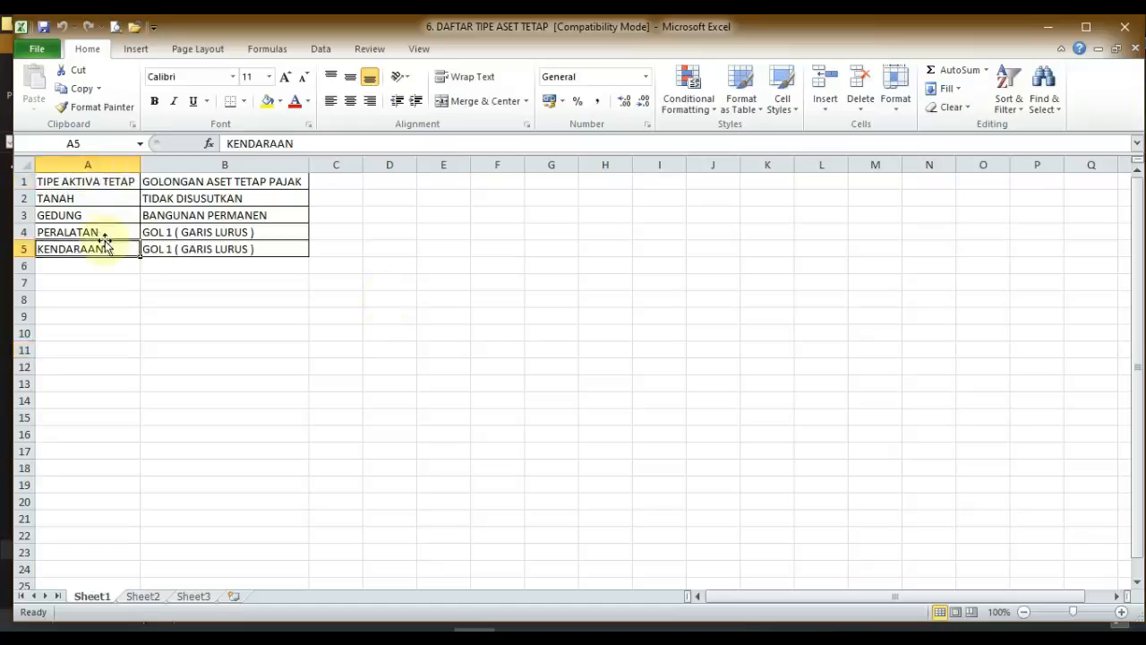
key("Up")
key("Up")
key("Up")
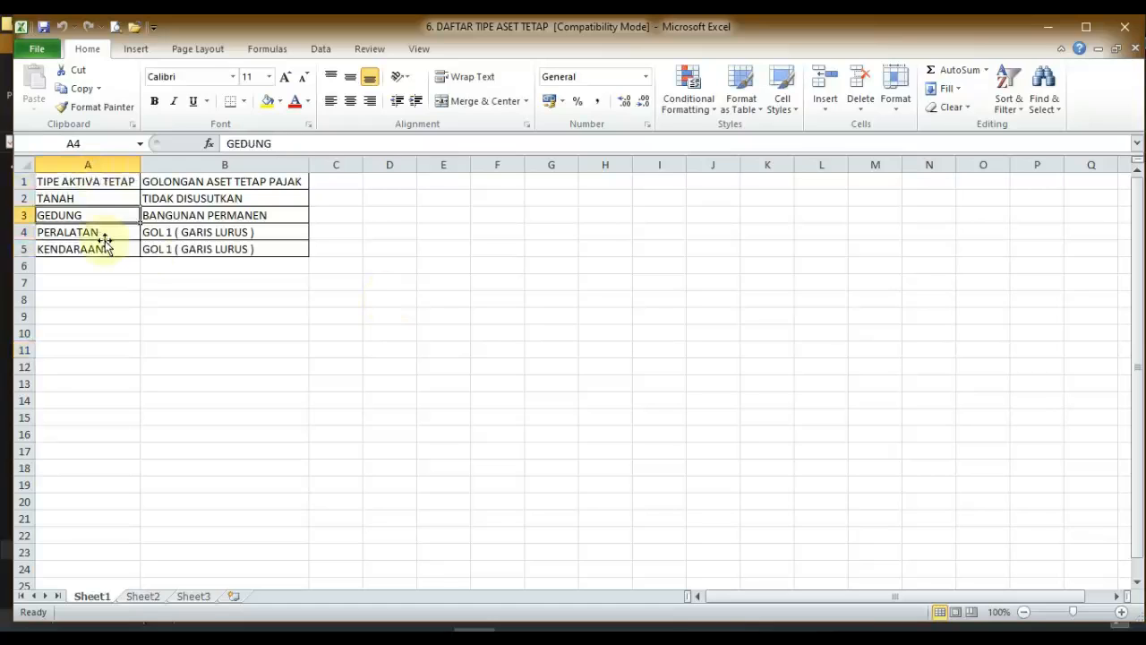
key("Down")
key("Down")
left_click(107, 247)
key("Up")
key("Up")
key("Up")
key("Down")
key("Down")
key("Down")
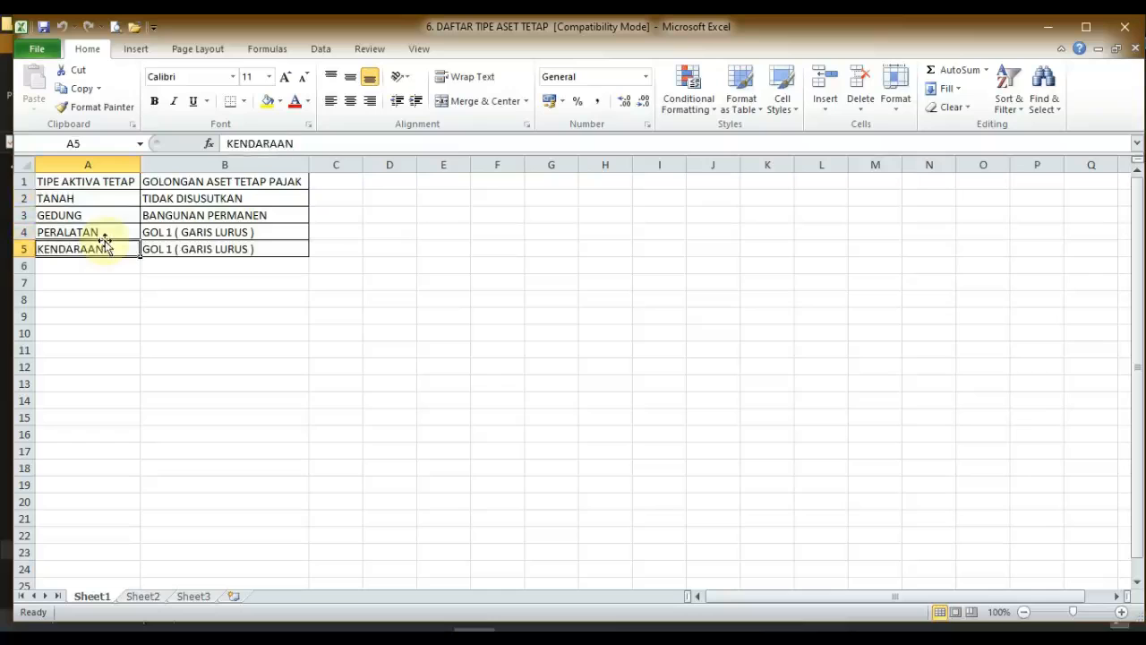
key("Up")
key("Up")
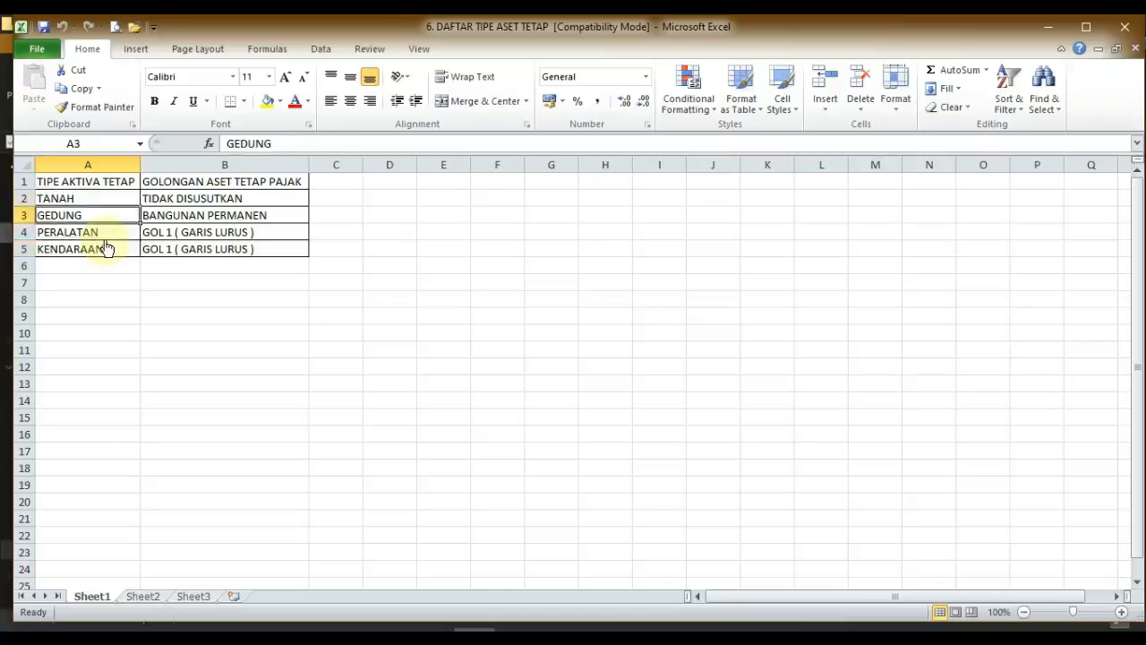
Step: Examine the tax group assigned to each fixed asset type under GOLONGAN ASET TETAP PAJAK
key("Right")
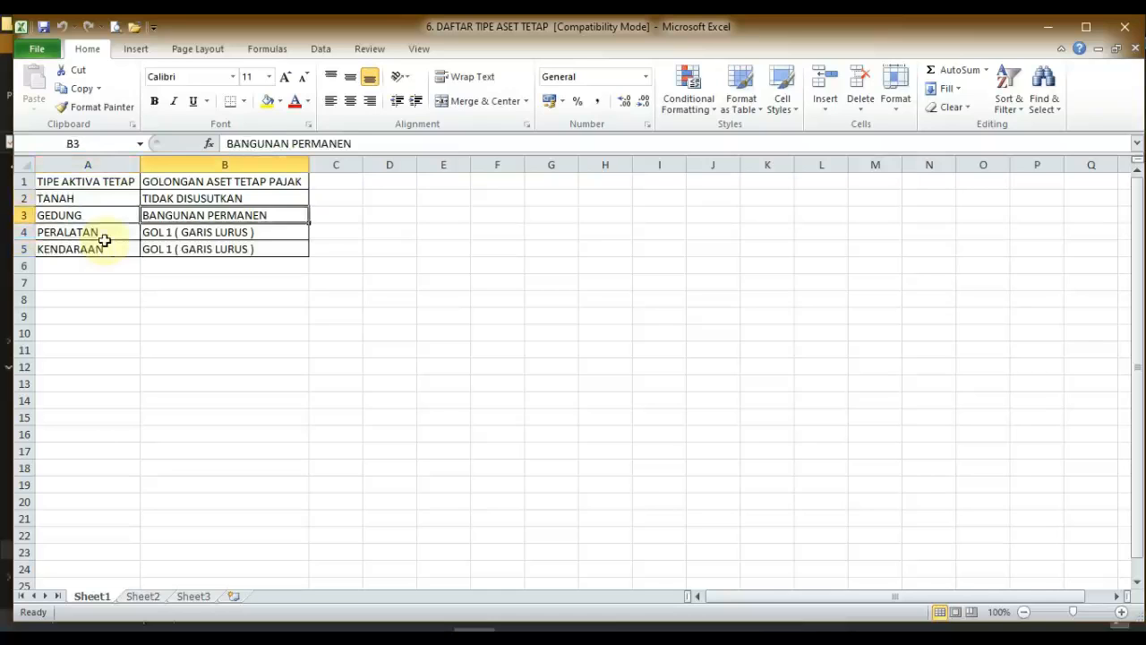
left_click(264, 198)
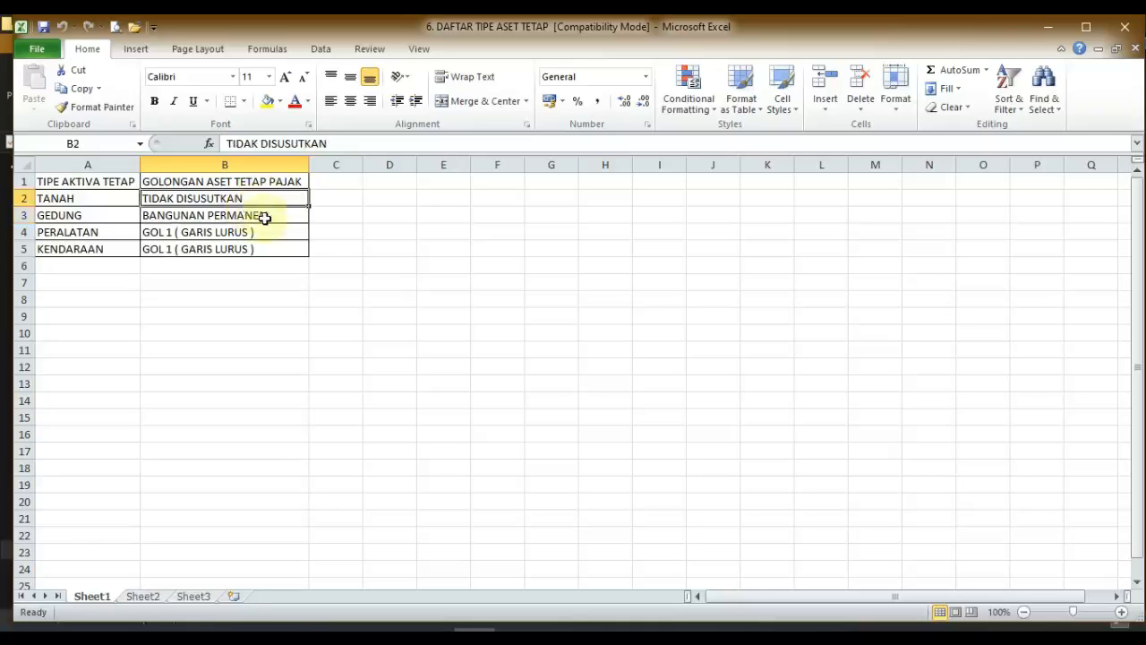
left_click(292, 219)
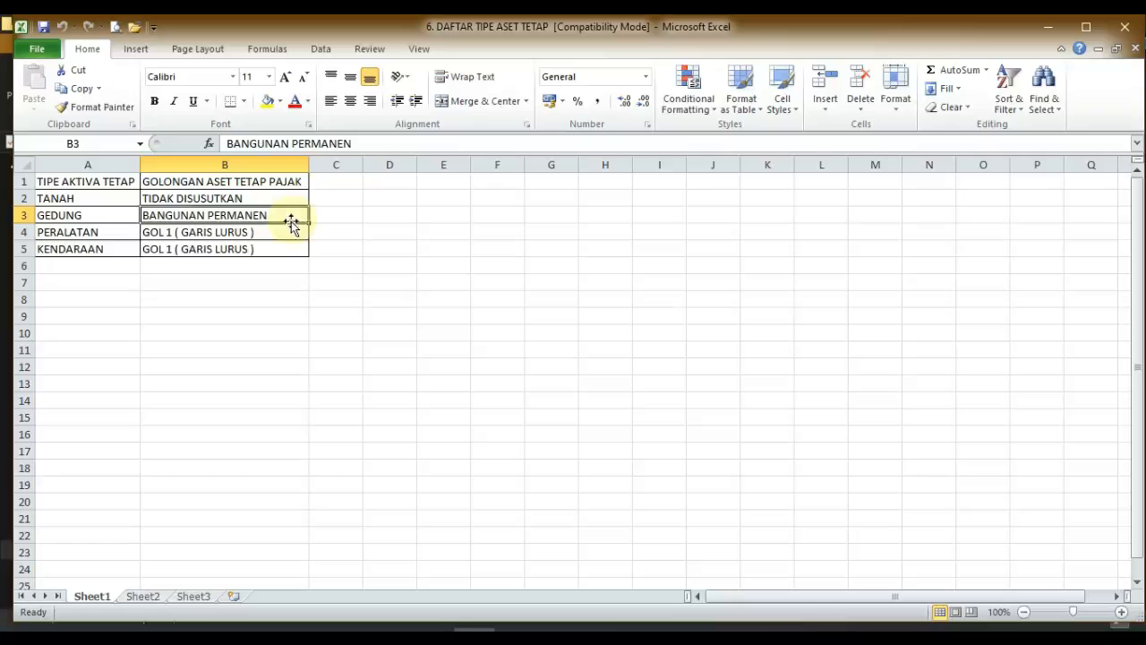
left_click(288, 233)
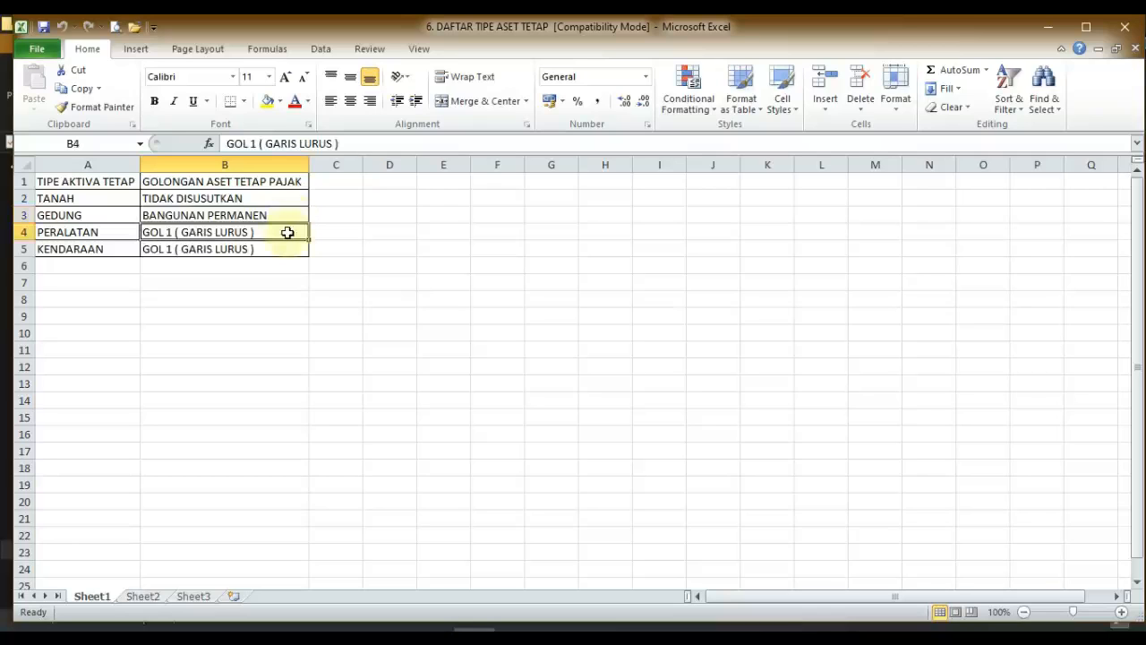
left_click(284, 258)
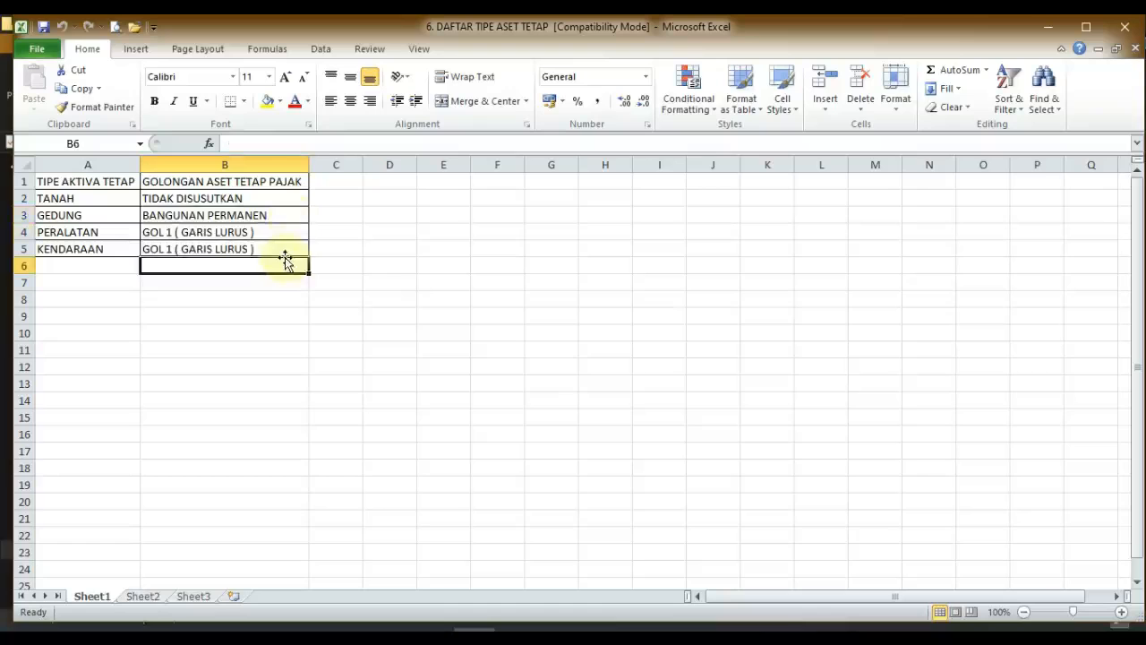
Step: Open the Tipe Aset Tetap import in ACCURATE 5 and load the data from the Excel file "6. DAFTAR TIPE ASET TETAP"
left_click(285, 249)
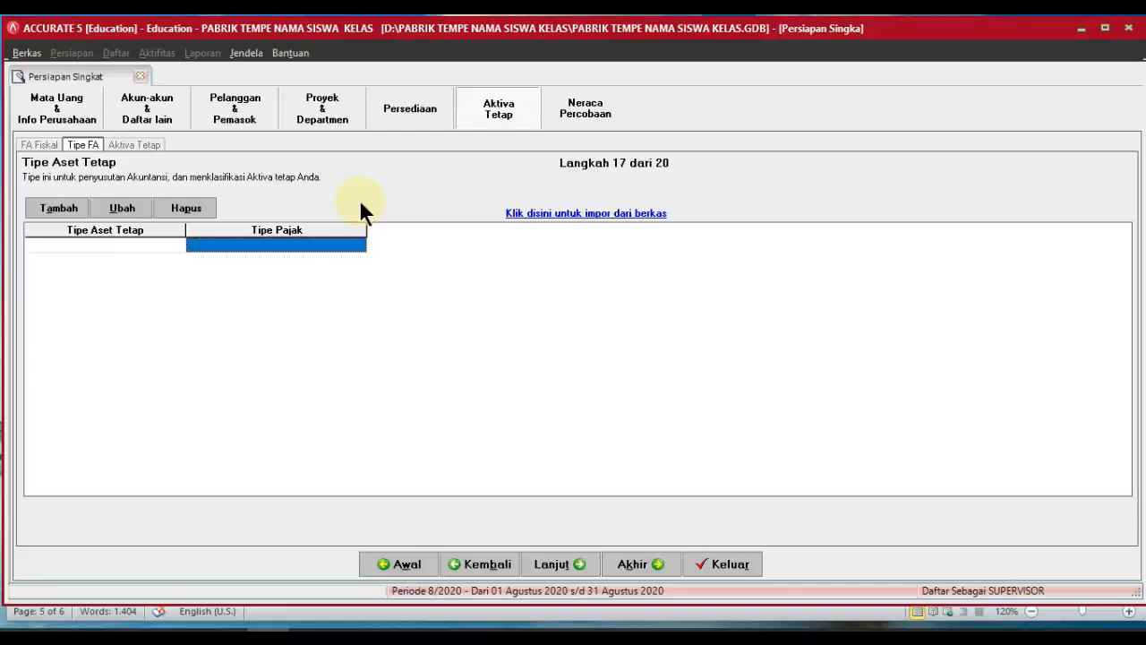
left_click(558, 214)
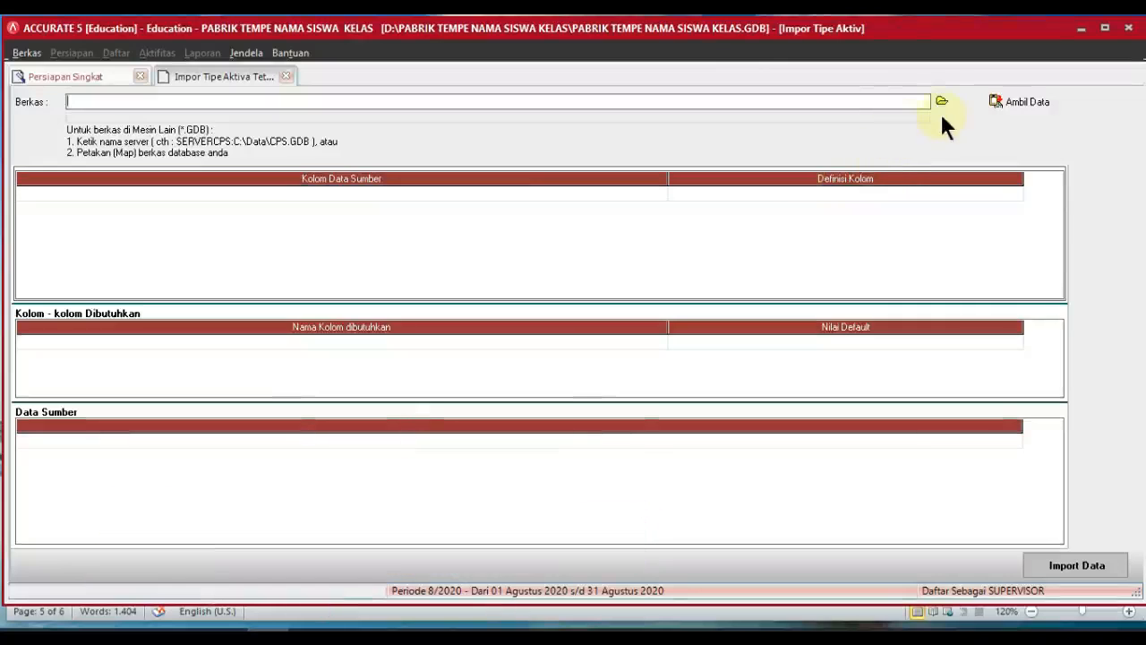
left_click(945, 100)
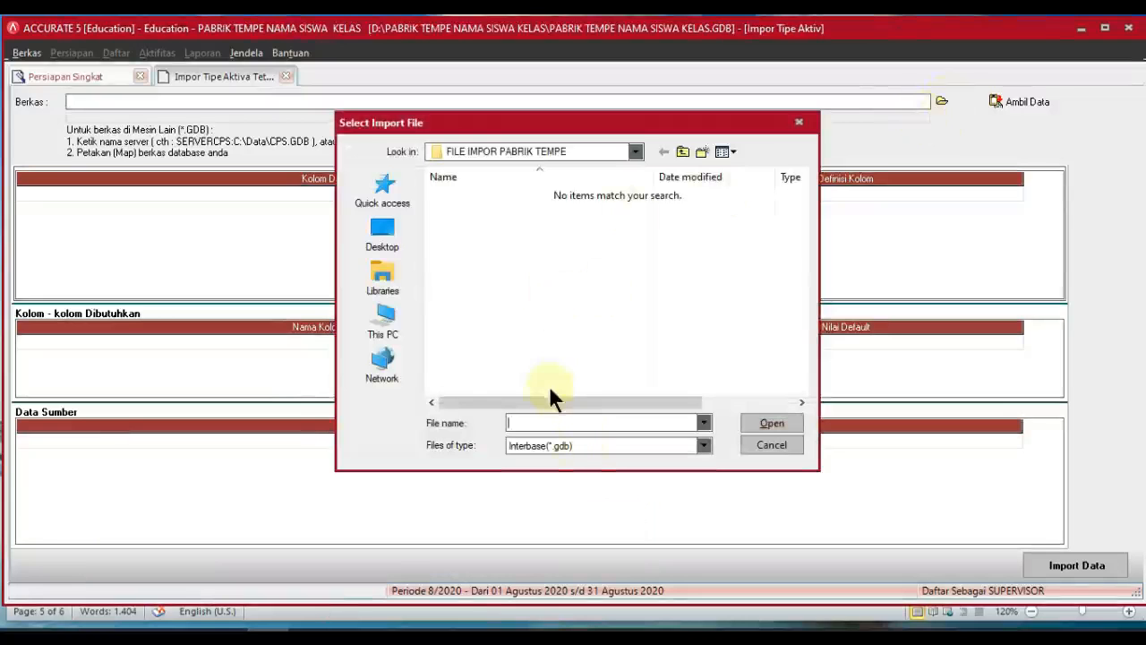
left_click(555, 440)
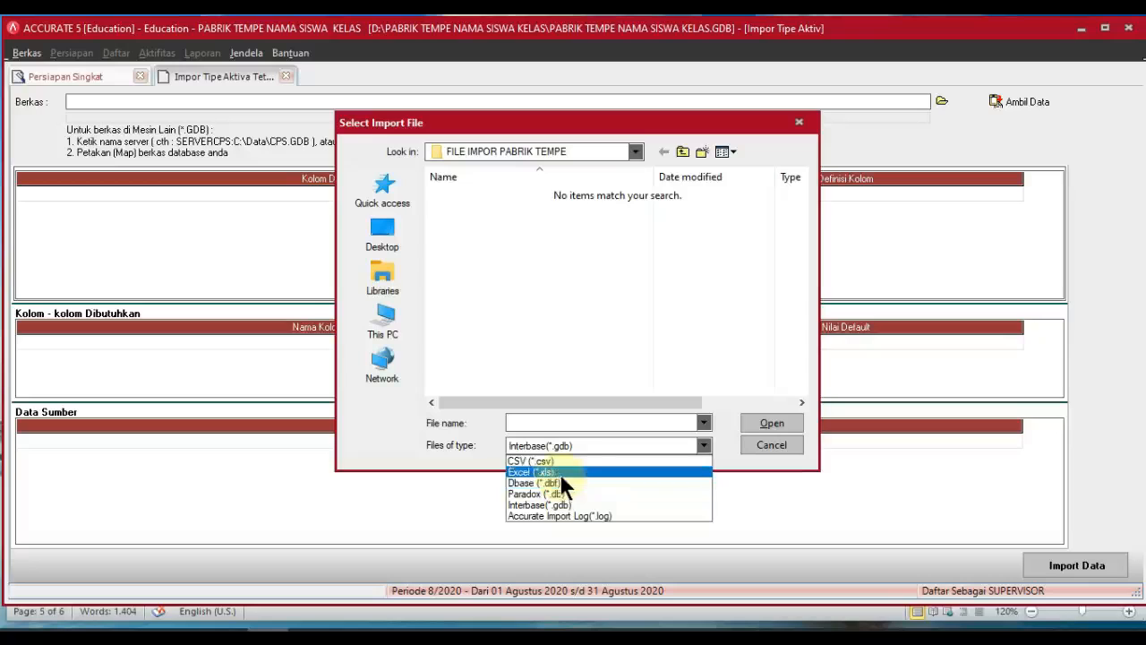
left_click(560, 473)
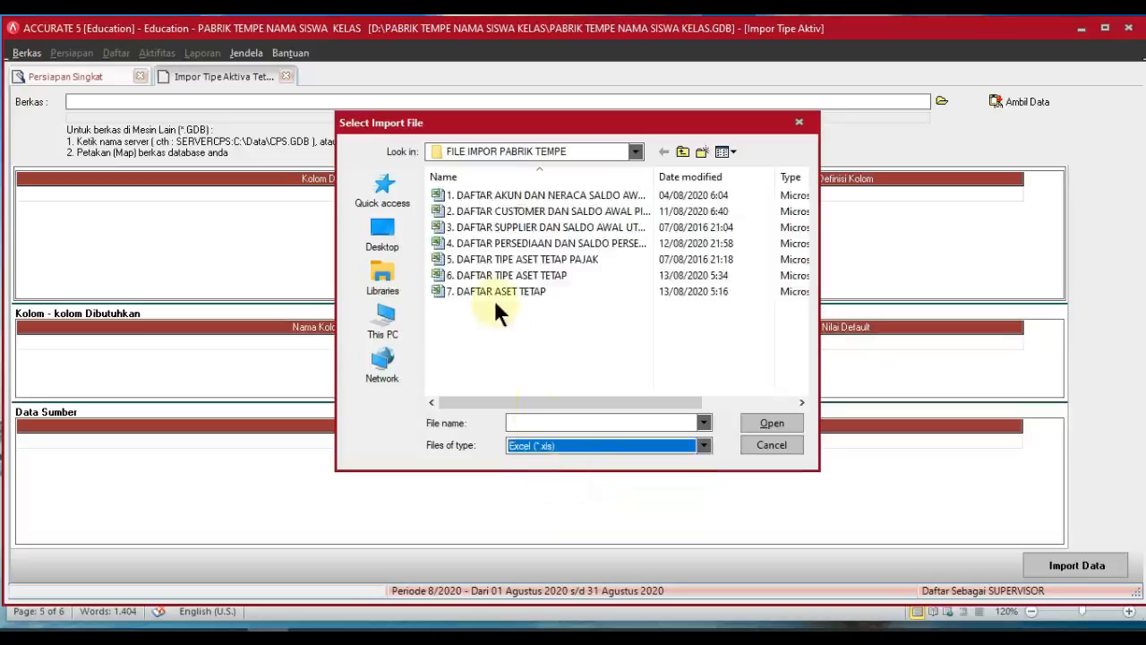
left_click(493, 276)
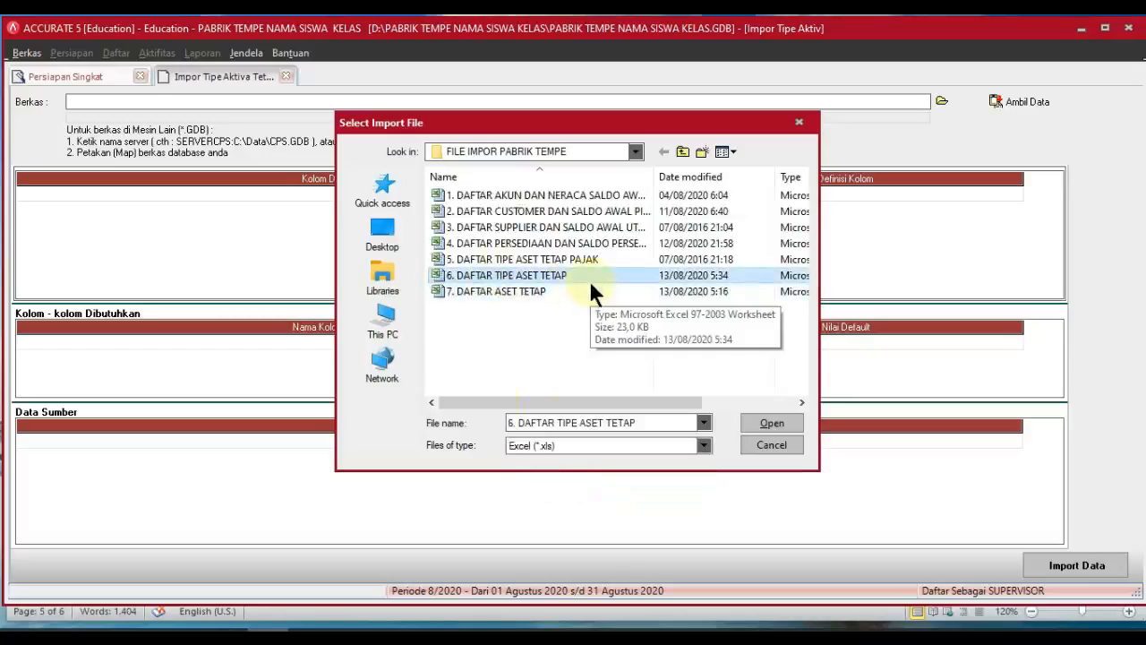
left_click(793, 424)
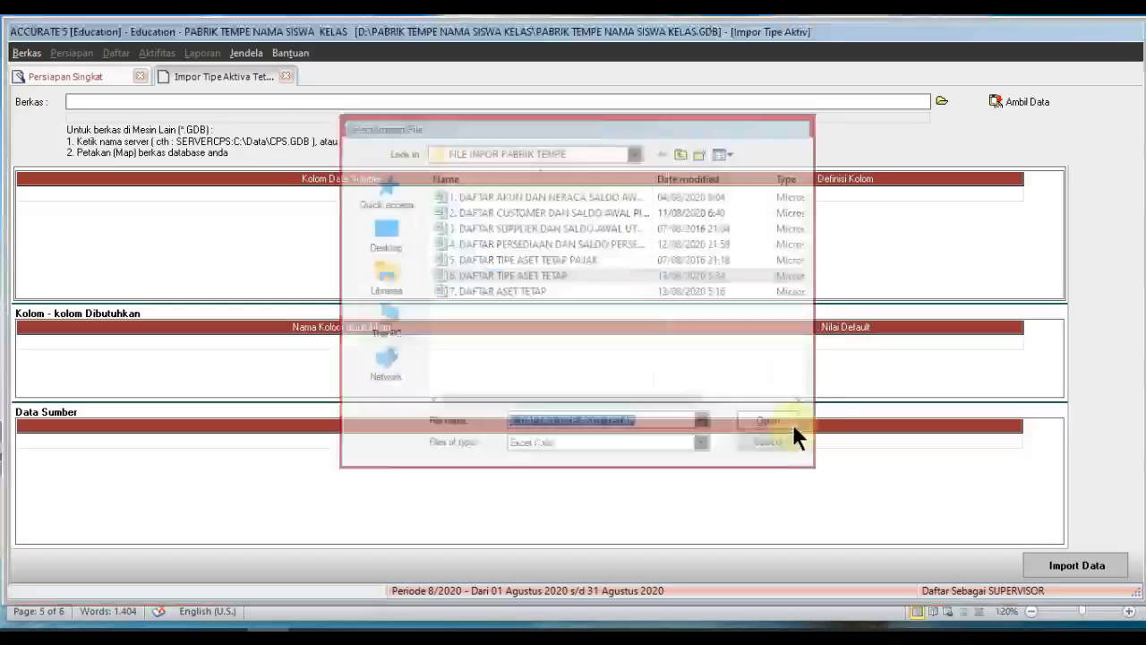
left_click(1057, 107)
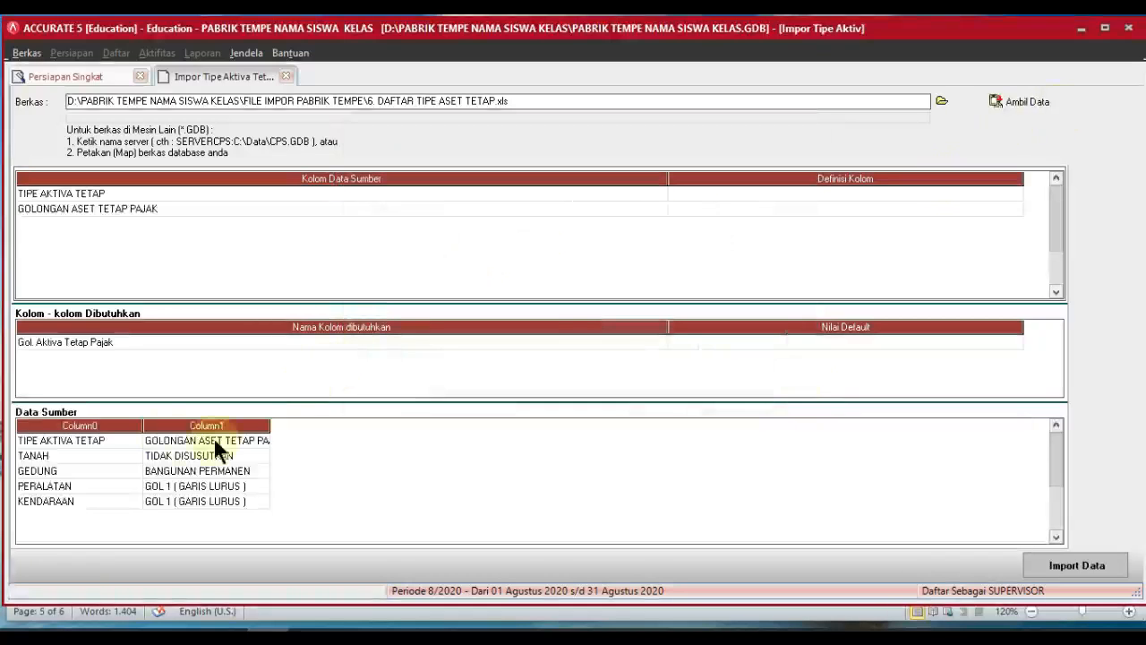
Step: Delete the heading row TIPE AKTIVA TETAP from the source data and confirm the deletion
left_click(106, 440)
left_click(107, 440)
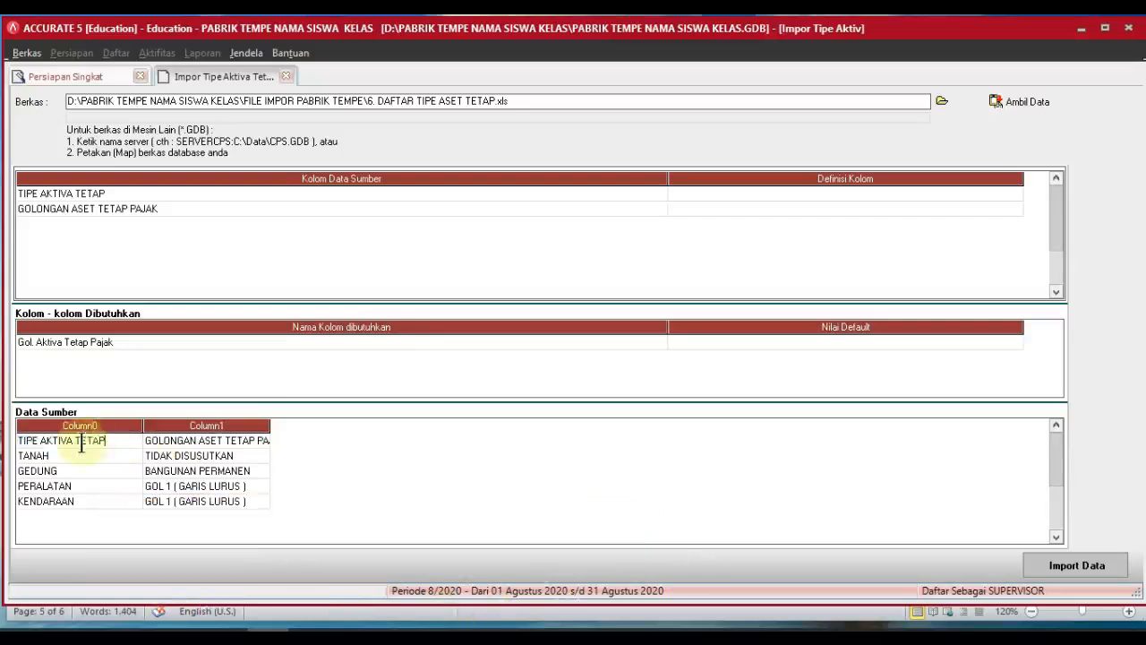
right_click(133, 436)
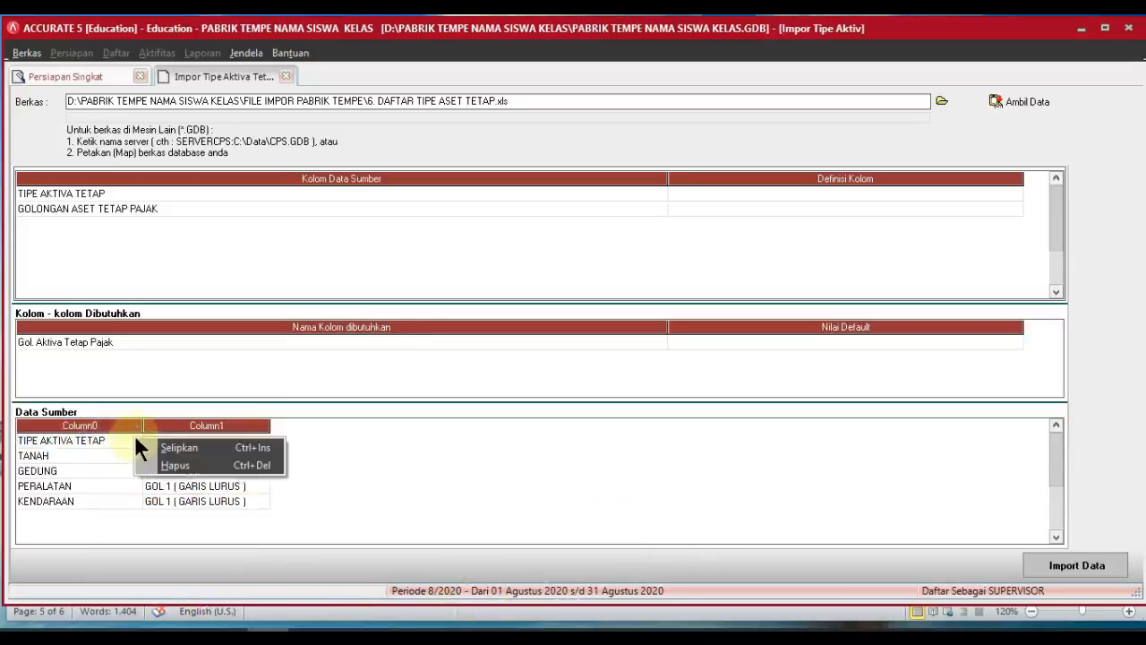
left_click(173, 461)
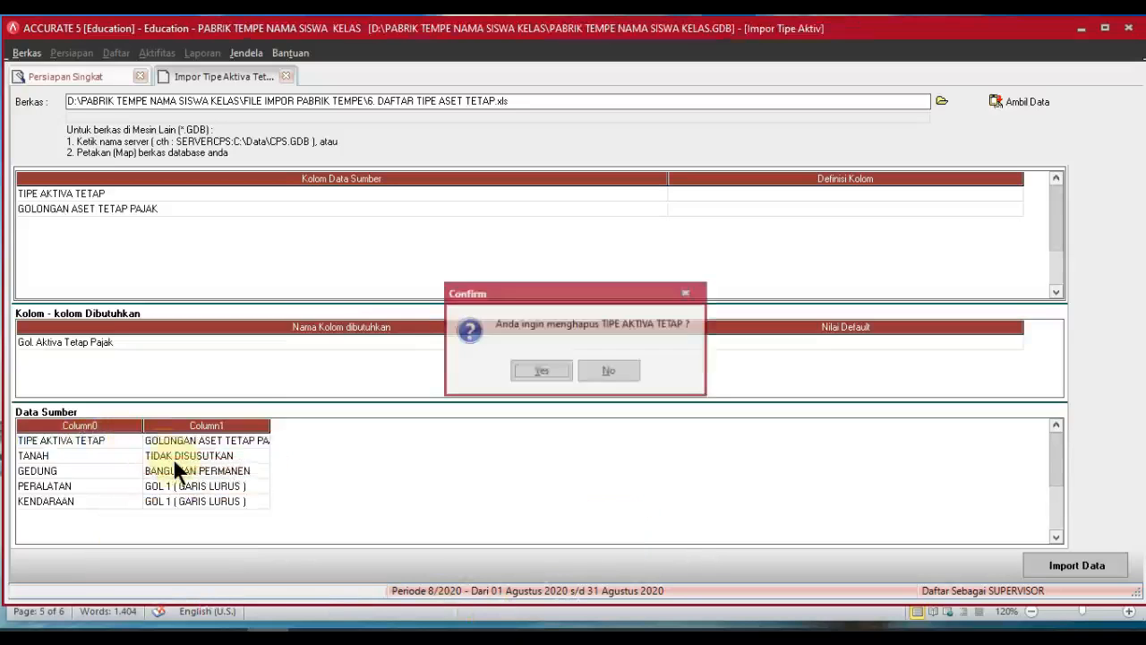
left_click(554, 370)
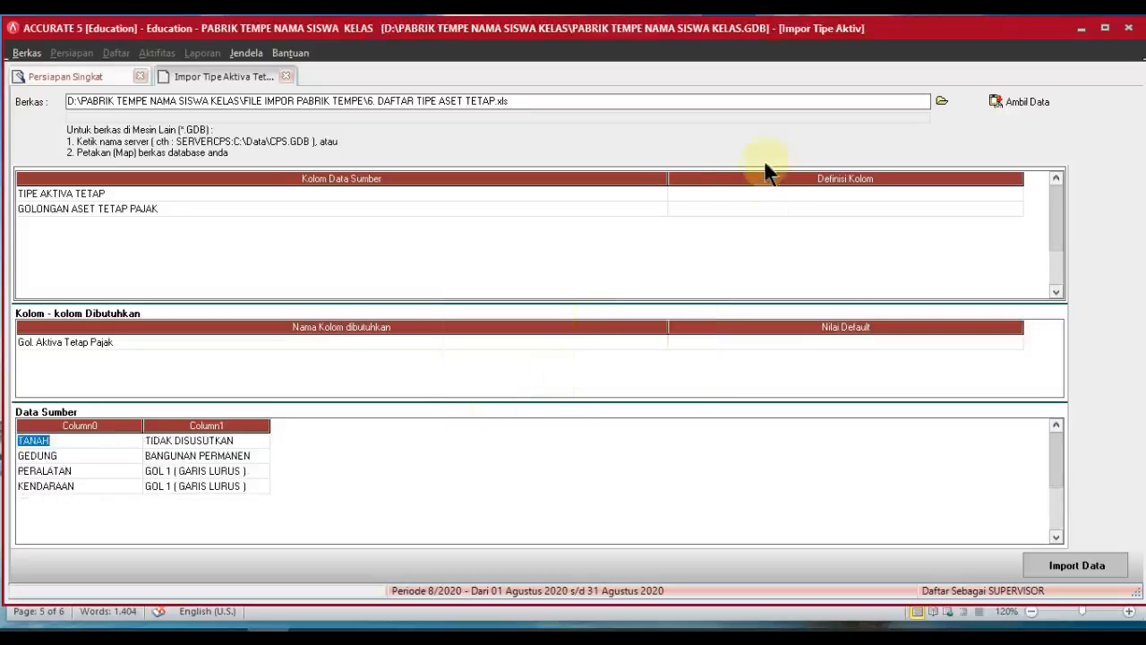
Step: Narrow the column mapping table and map the source column TIPE AKTIVA TETAP to Tipe Aktiva Tetap
left_click_drag(668, 179, 166, 192)
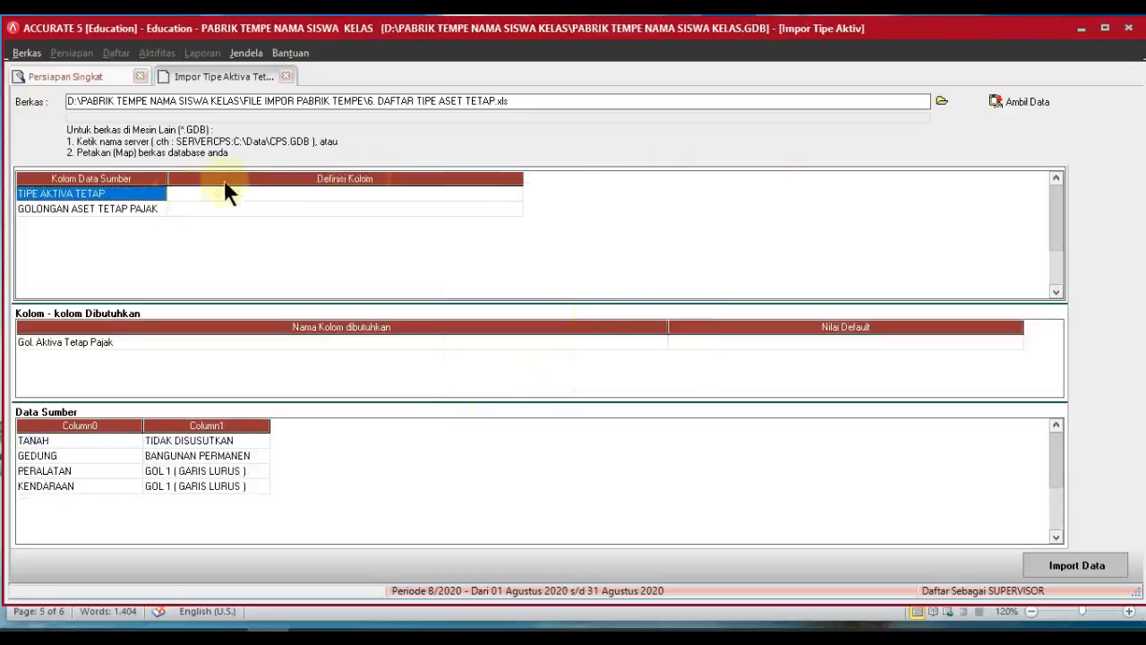
left_click_drag(521, 178, 306, 199)
left_click(294, 195)
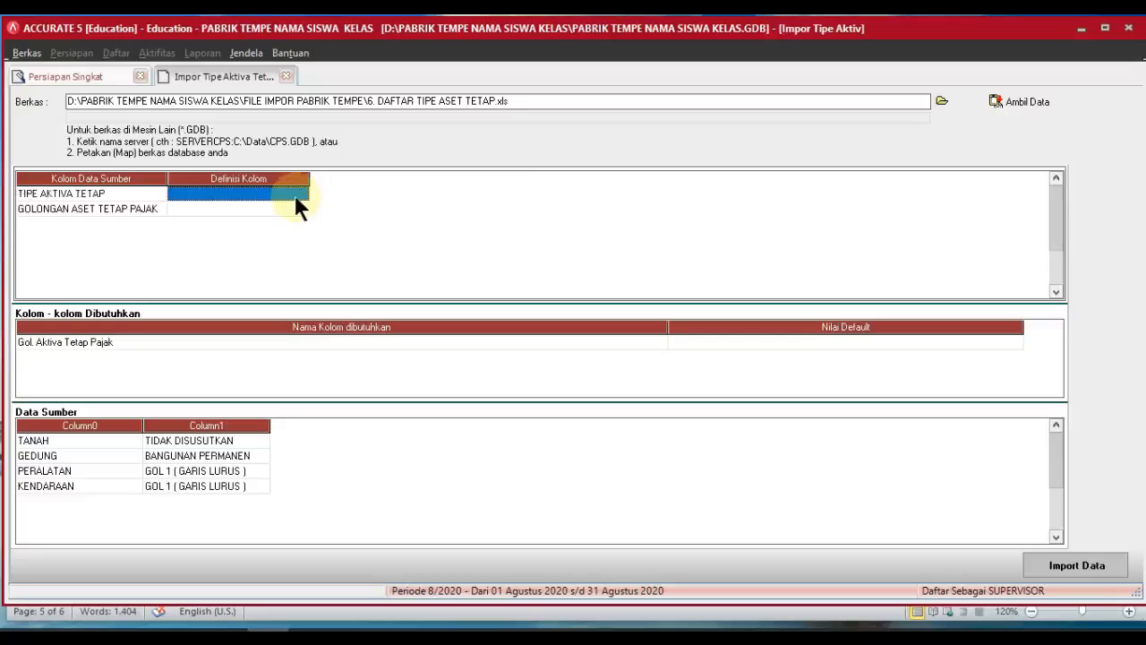
left_click(283, 197)
left_click(301, 193)
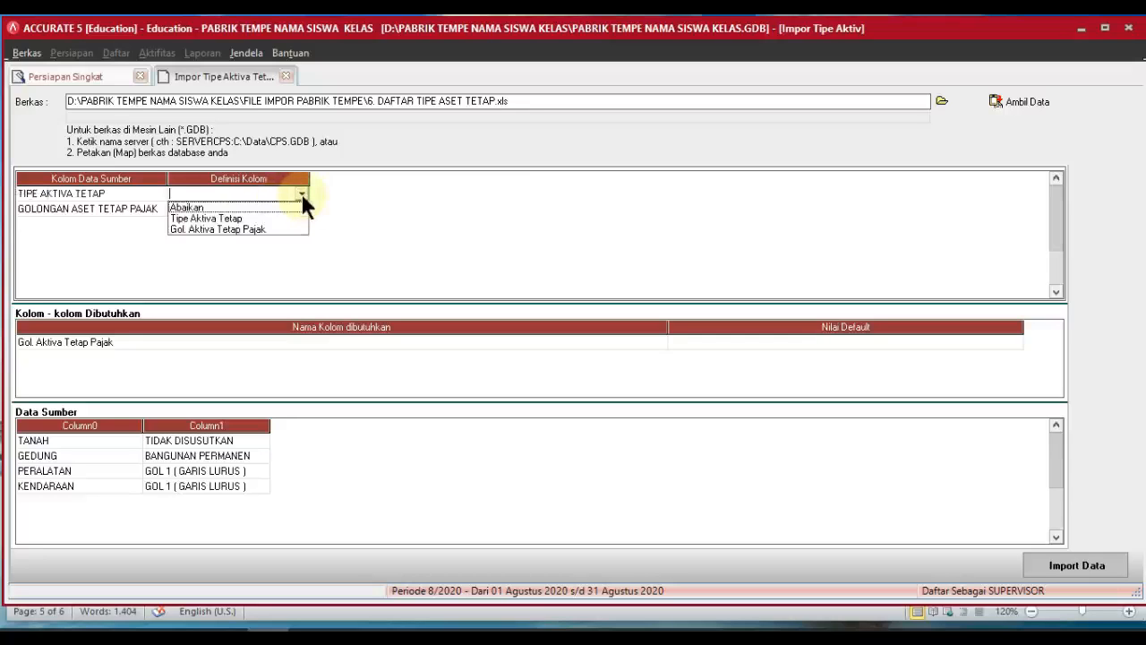
left_click(249, 217)
Step: Map the source column GOLONGAN ASET TETAP PAJAK to Gol. Aktiva Tetap Pajak
left_click(249, 210)
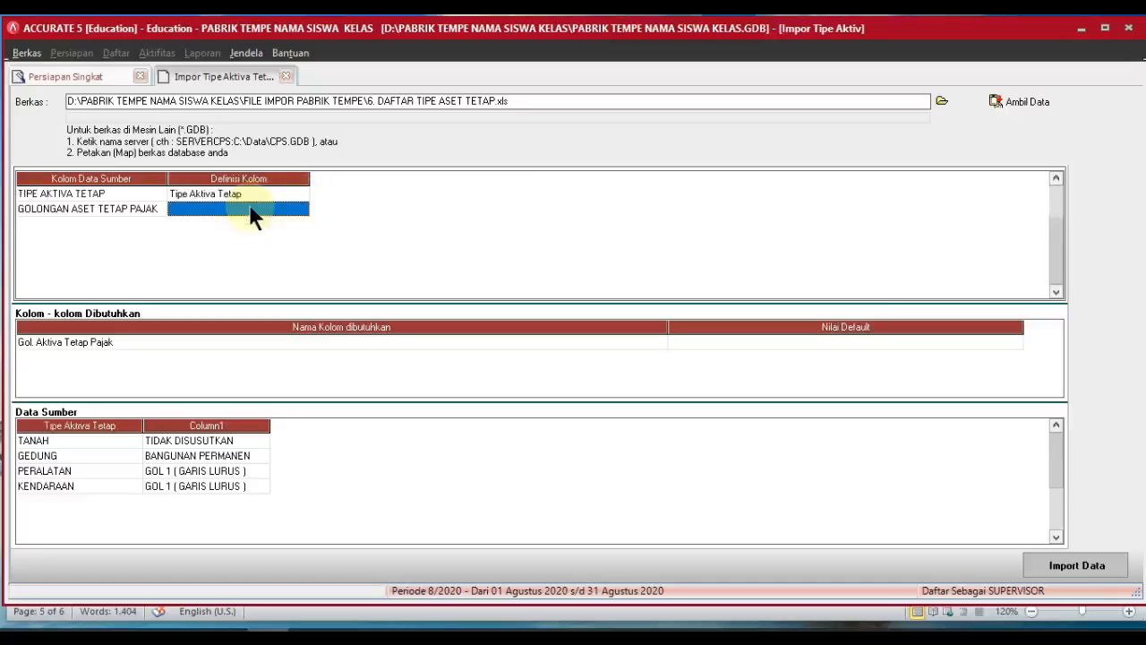
left_click(287, 207)
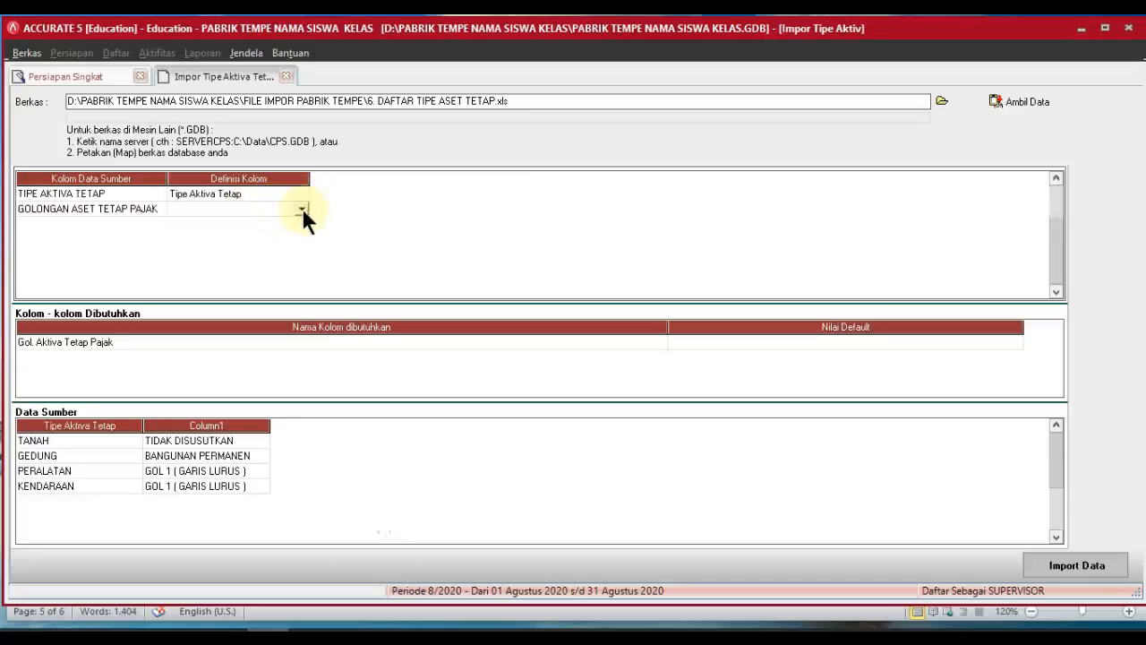
left_click(302, 208)
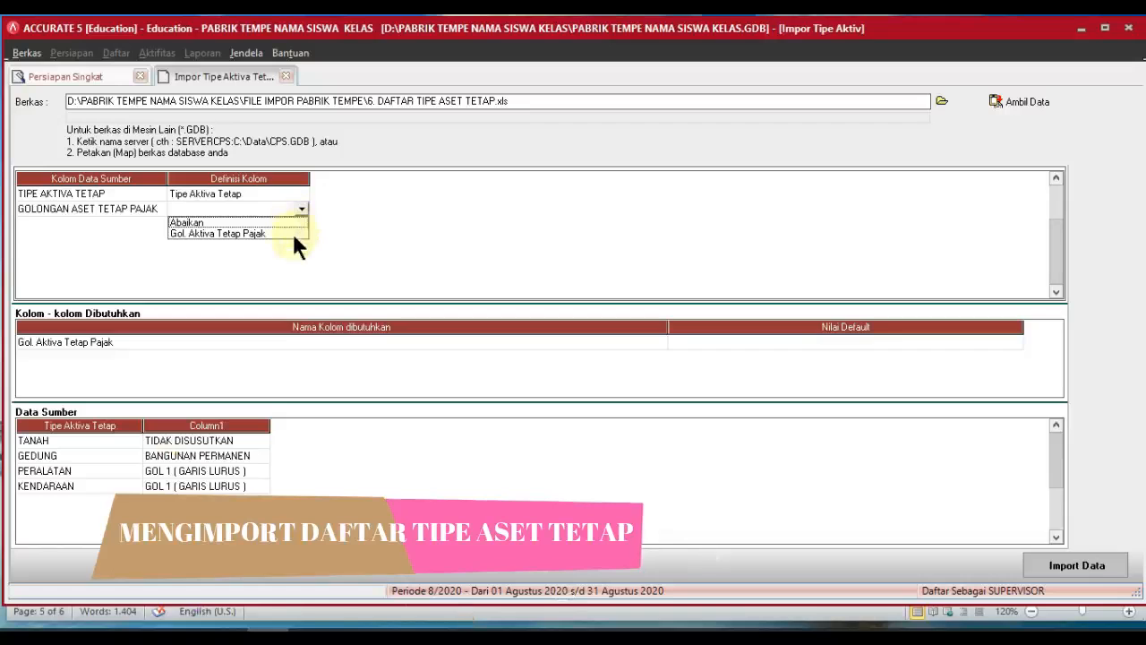
left_click(294, 235)
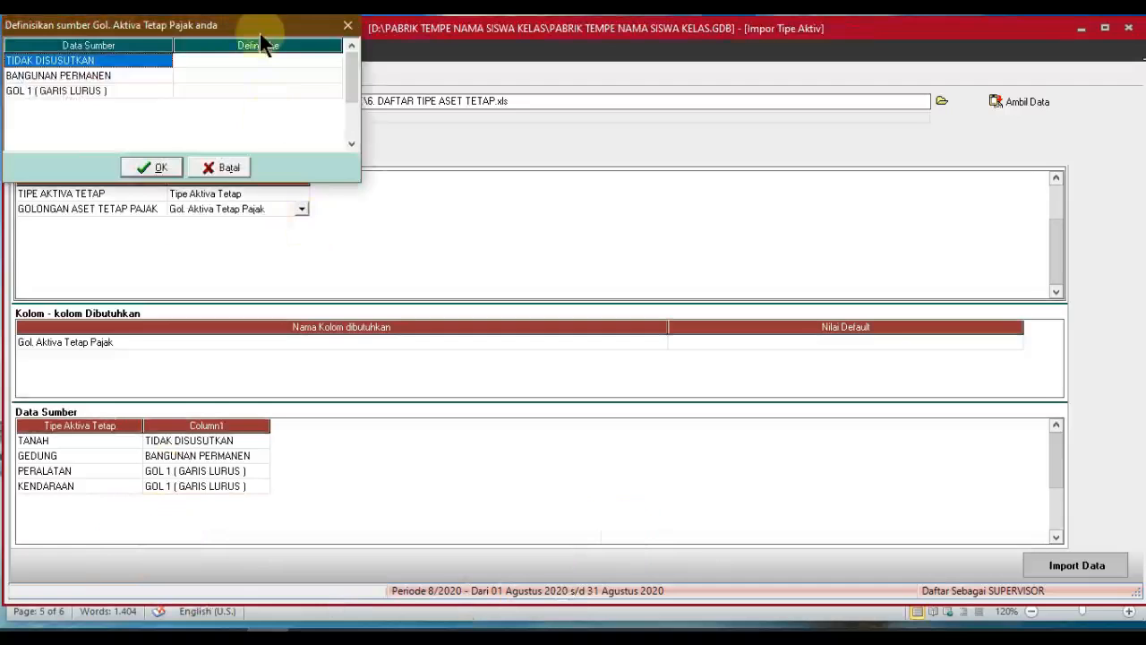
Step: Move the tax group definition dialog clear of the mapping table and define TIDAK DISUSUTKAN as TIDAK DISUSUTKAN
left_click_drag(266, 36, 439, 249)
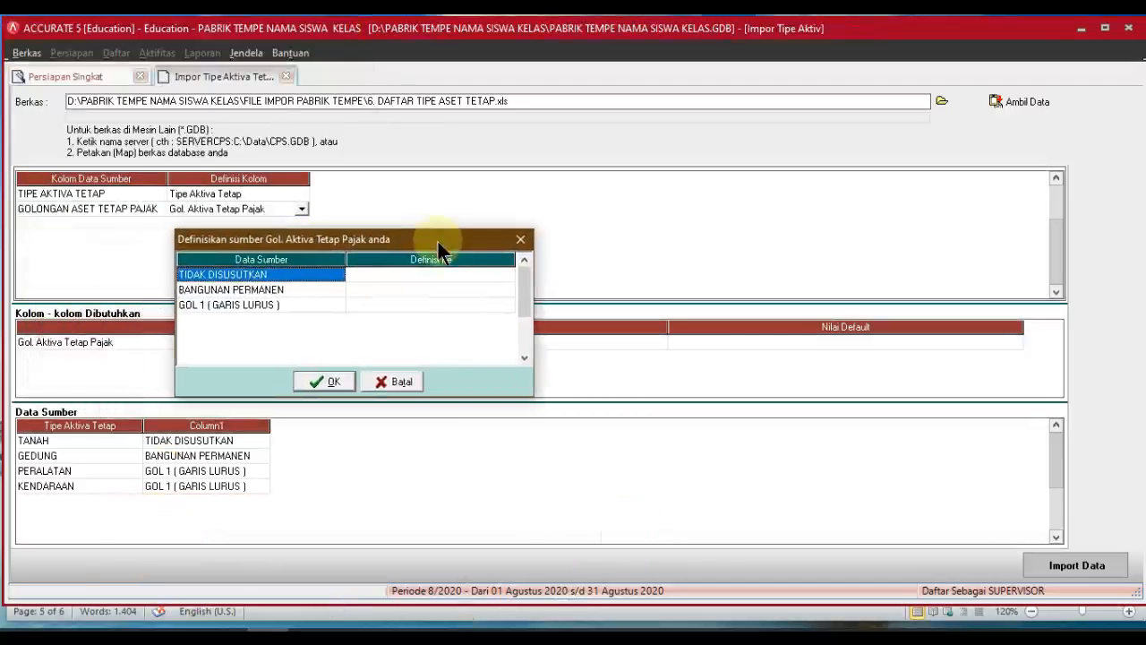
left_click(488, 271)
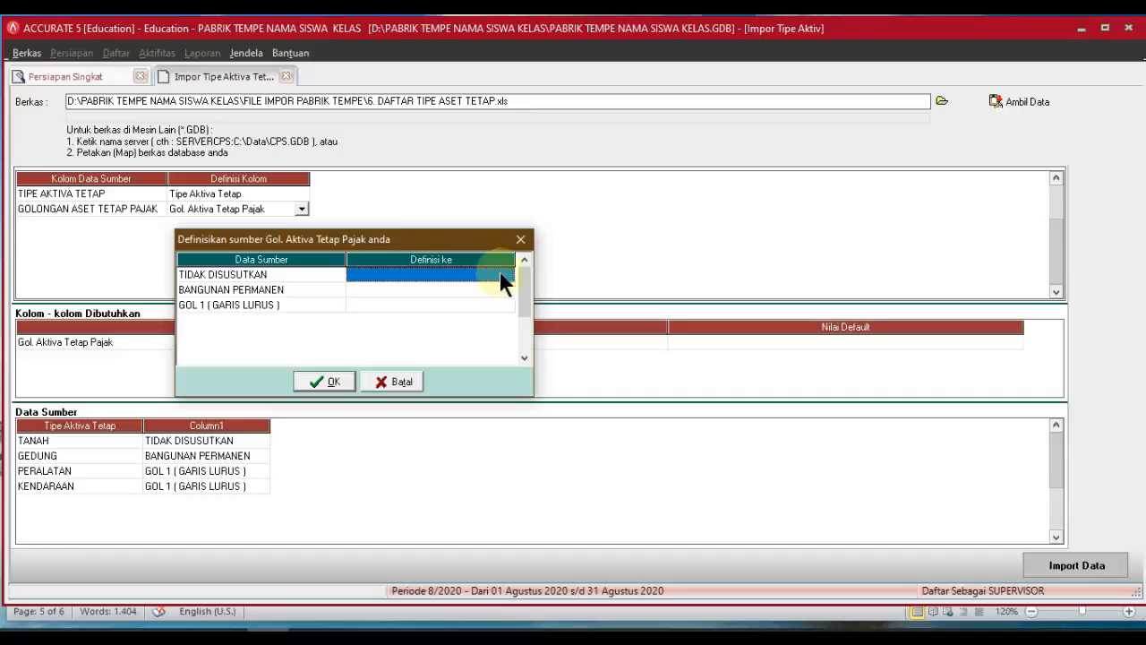
left_click(499, 274)
left_click(506, 274)
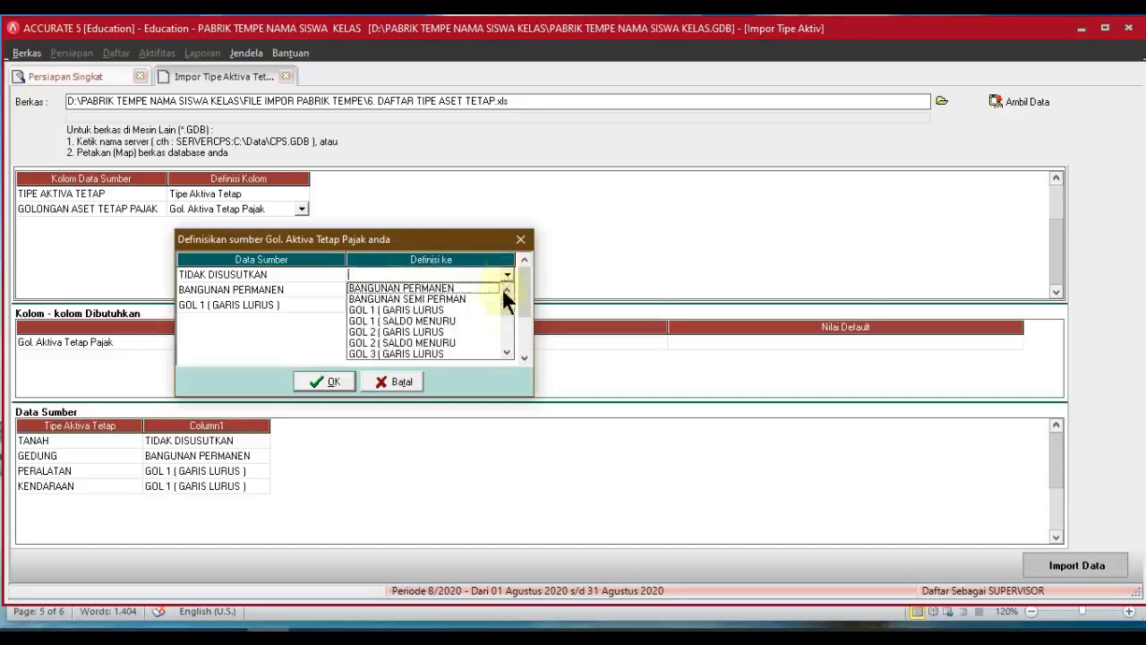
left_click_drag(505, 300, 504, 354)
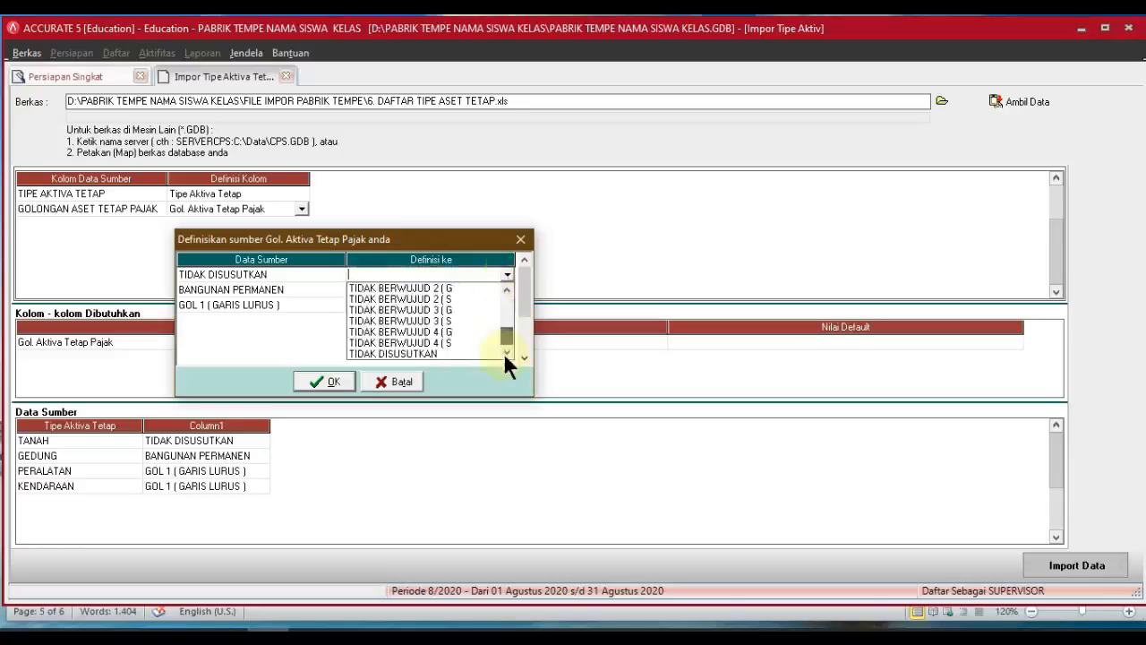
left_click(490, 352)
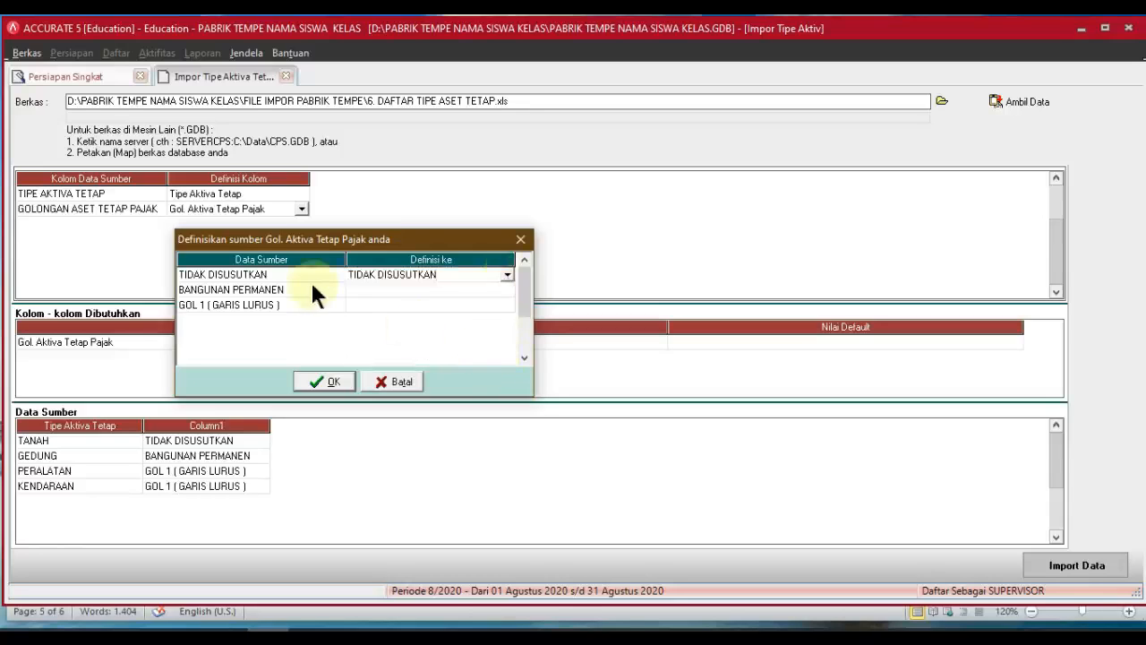
Step: Define the source tax group BANGUNAN PERMANEN as BANGUNAN PERMANEN
left_click(387, 296)
left_click(506, 287)
left_click(506, 286)
left_click(485, 302)
Step: Define the source tax group GOL 1 ( GARIS LURUS ) as GOL 1 ( GARIS LURUS and accept the definitions
left_click(375, 305)
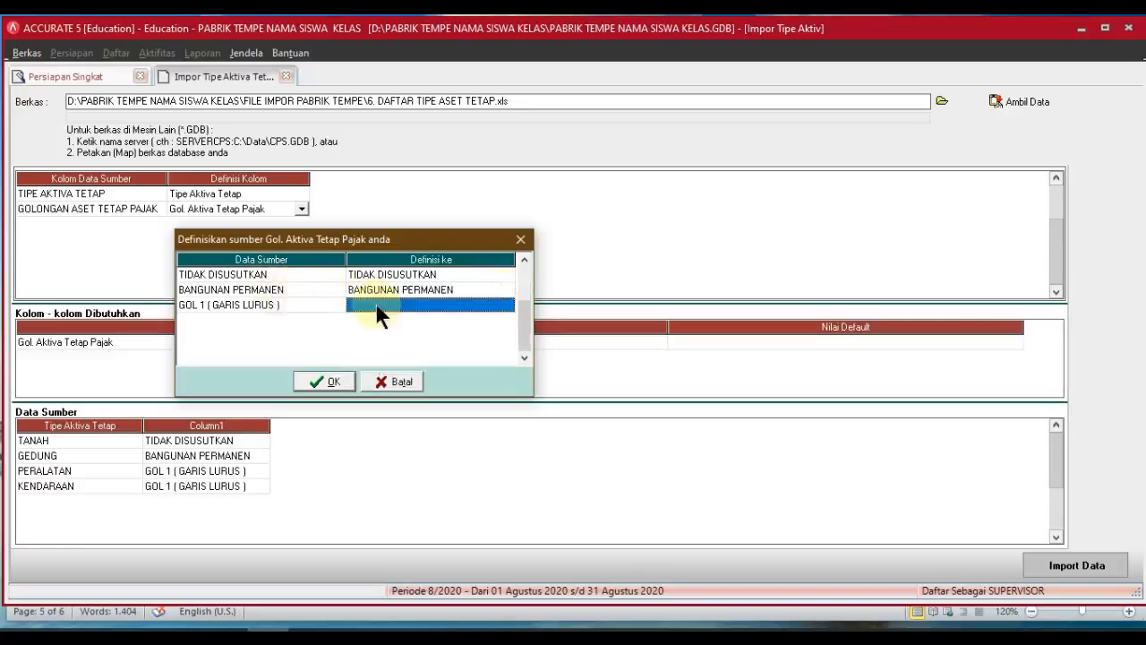
left_click(457, 307)
left_click(508, 305)
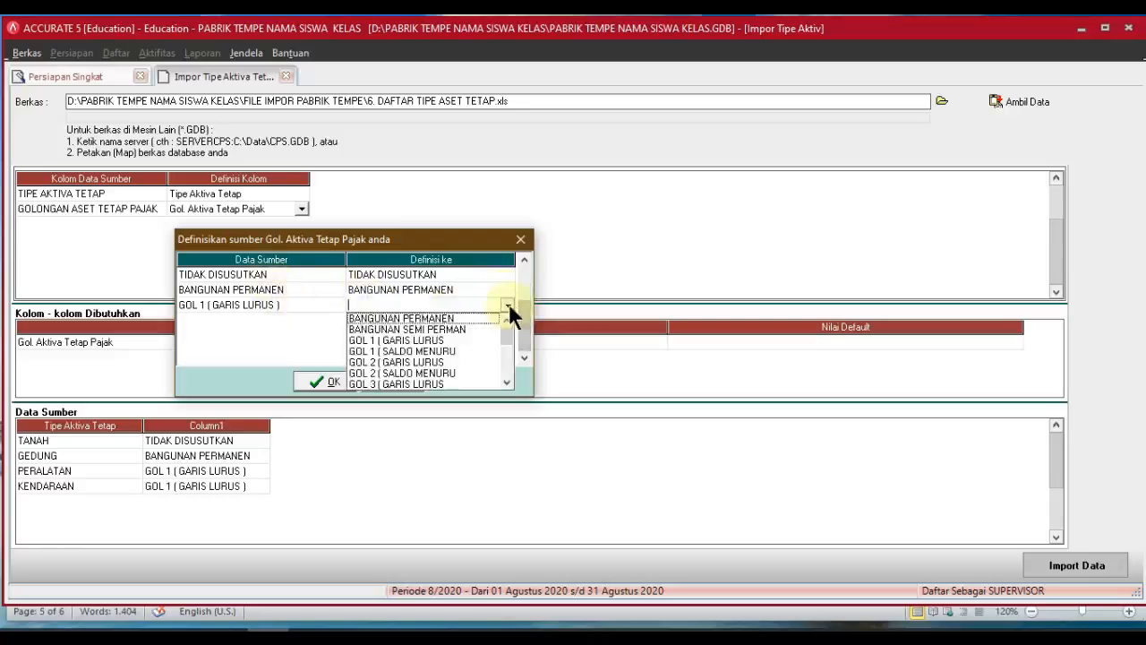
left_click(452, 340)
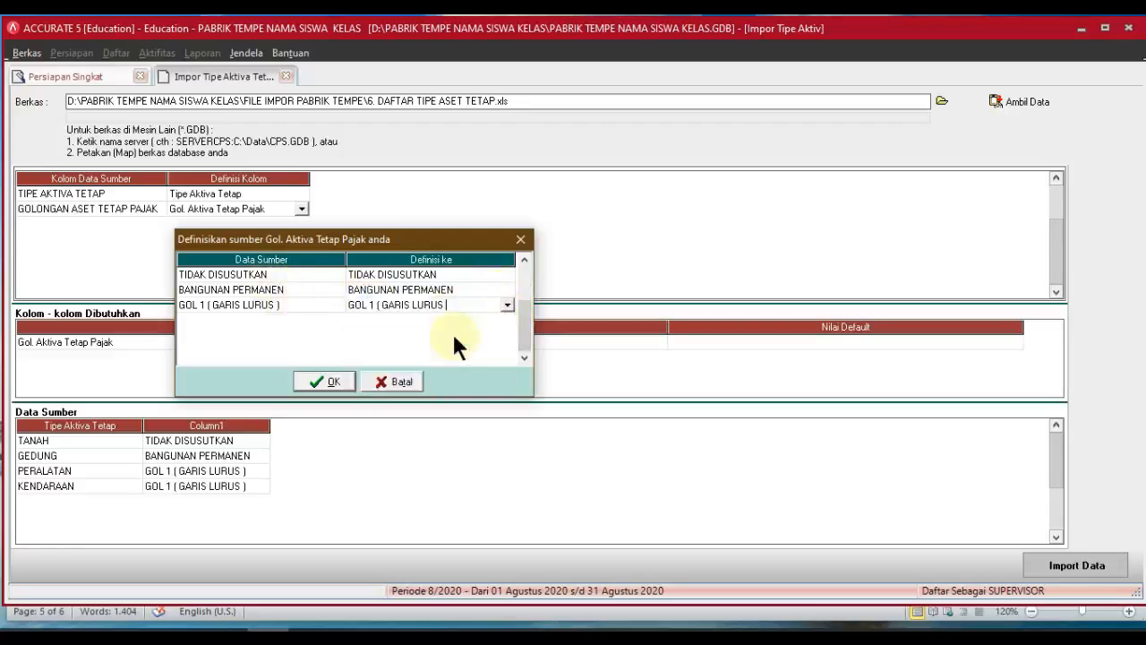
left_click(330, 384)
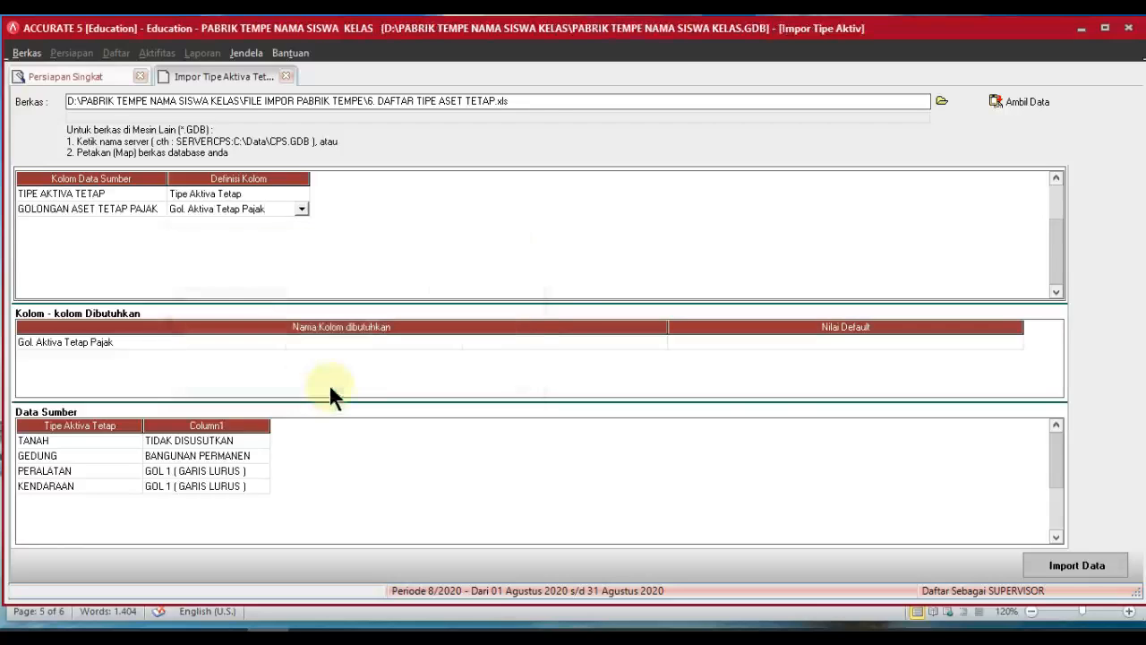
Step: Apply the tax group mapping, import the fixed asset type data, and advance the quick setup past the Tipe Aset Tetap list
left_click(774, 342)
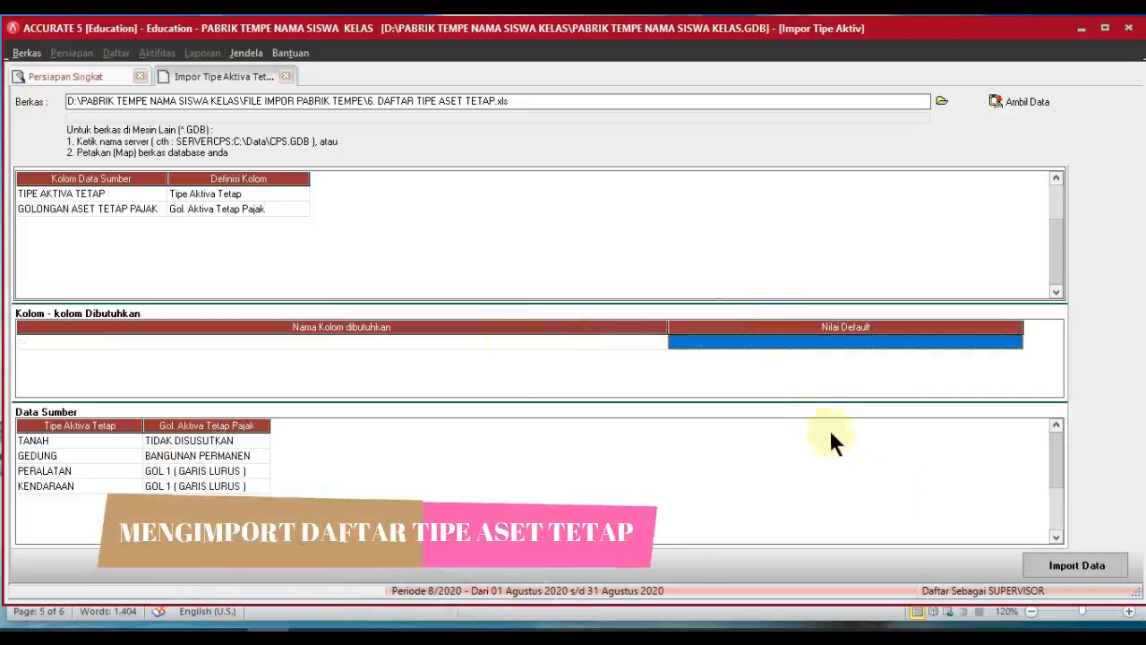
left_click(1035, 567)
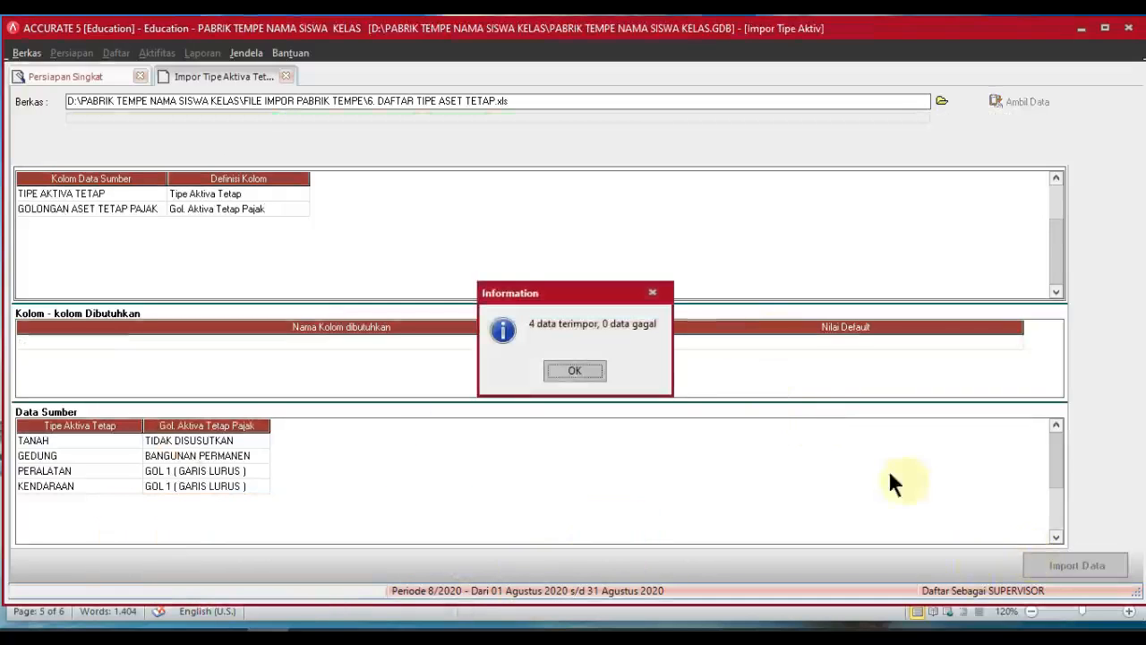
left_click(599, 366)
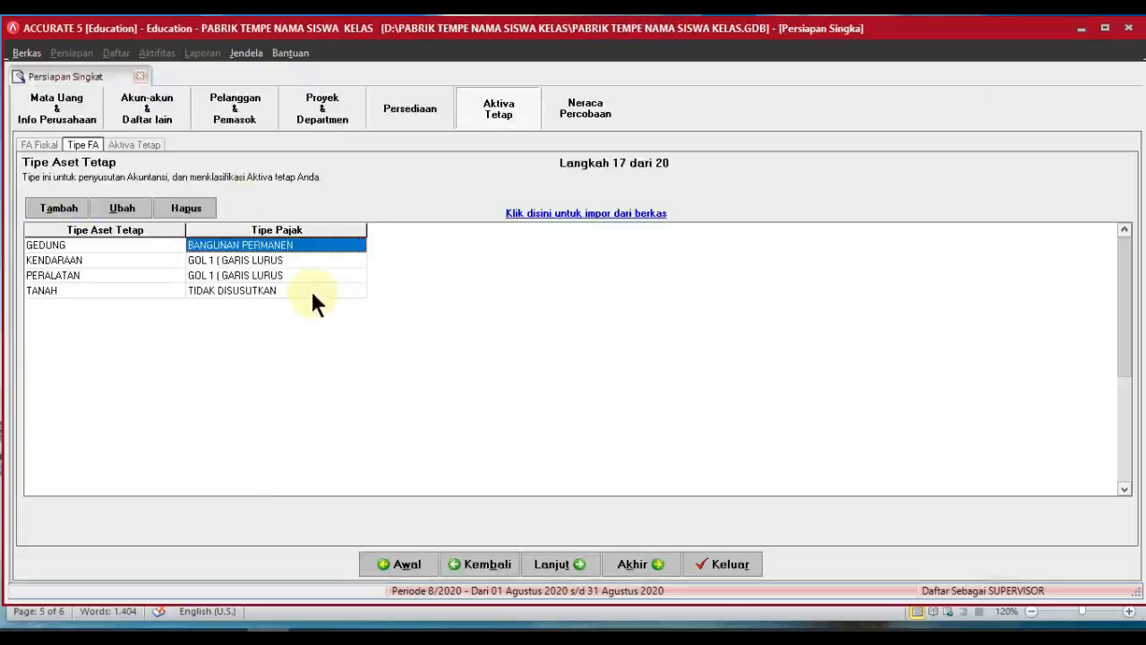
left_click(313, 292)
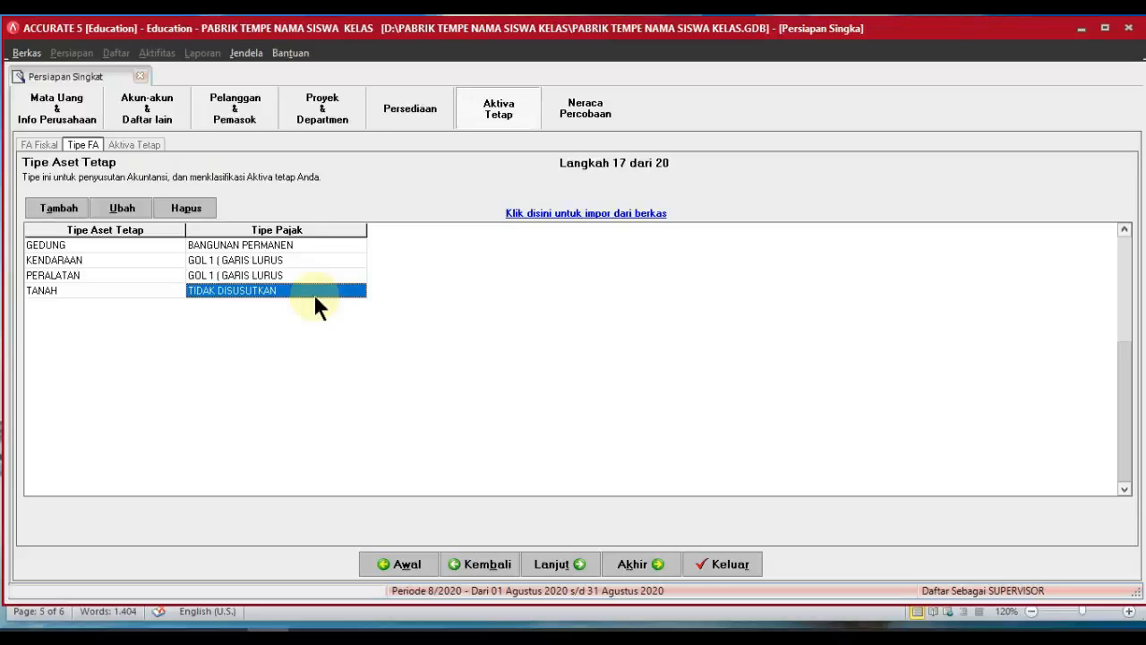
left_click(538, 556)
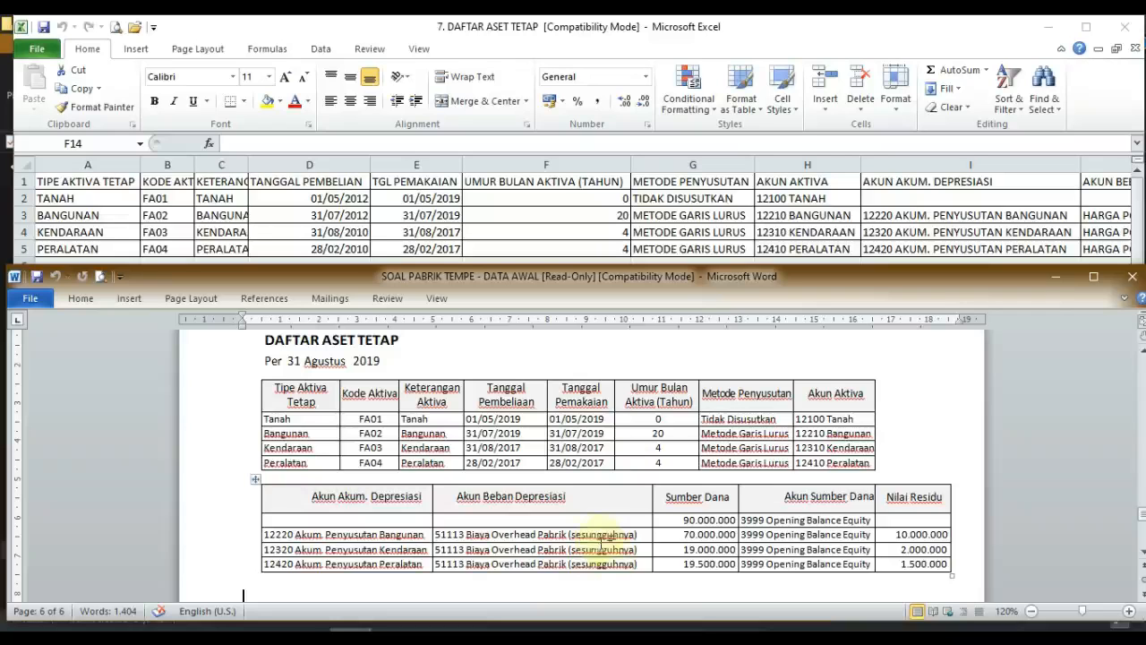
Step: Examine the note on how depreciation expense is allocated, below the fixed asset table in the Word case document
left_click(578, 546)
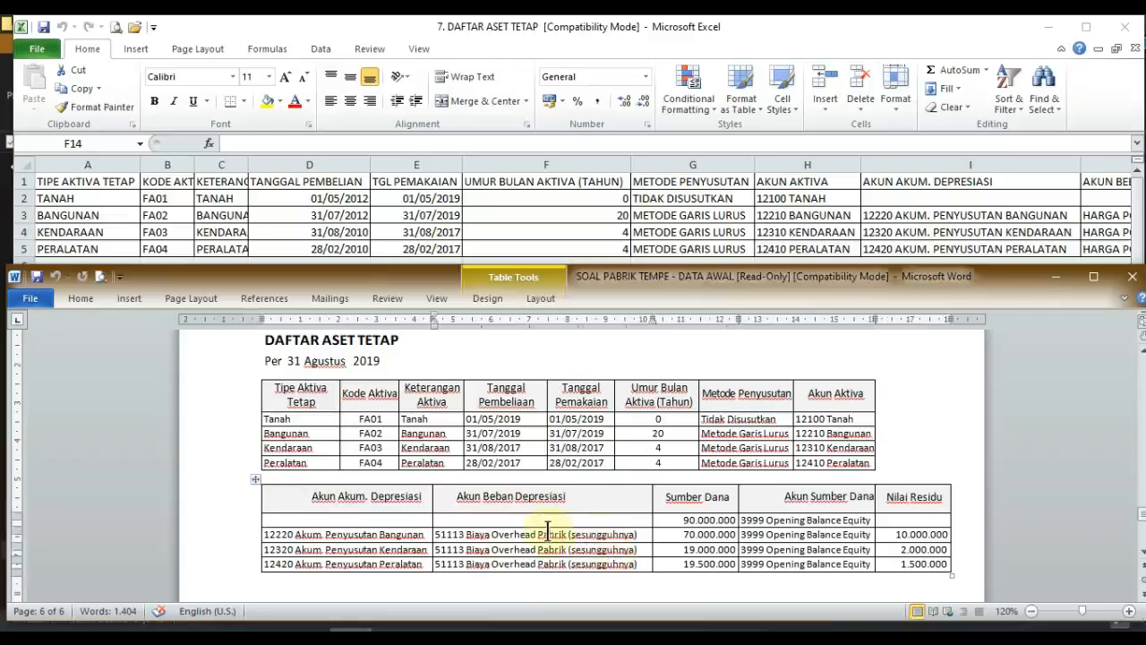
scroll(564, 537, "up", 10)
scroll(548, 529, "up", 15)
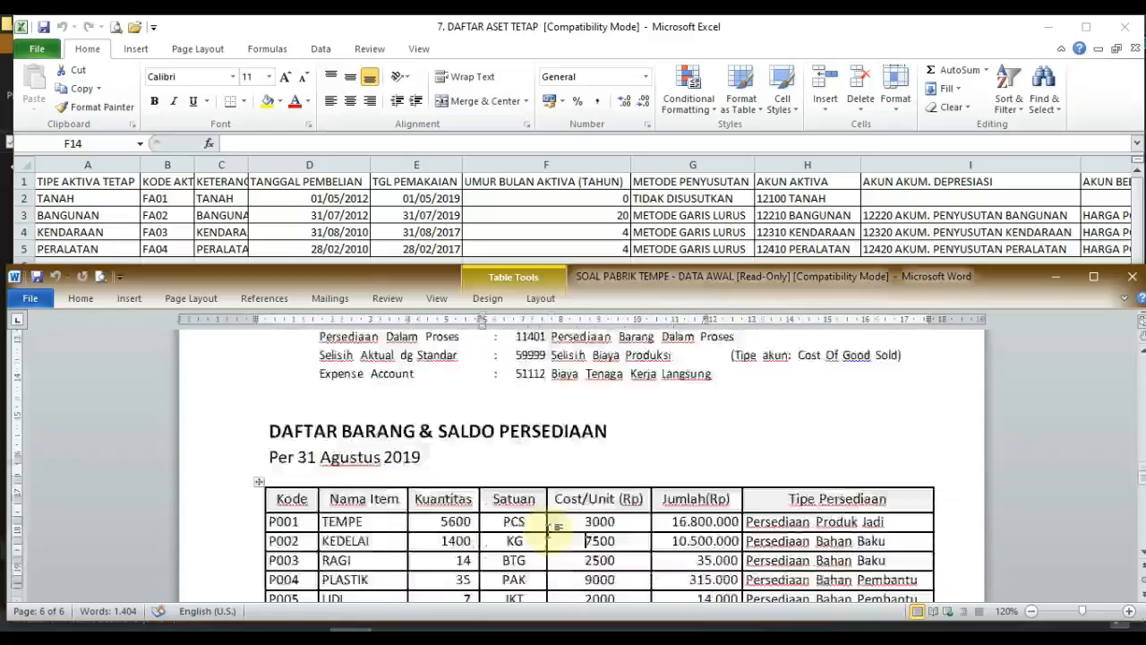
scroll(548, 531, "up", 12)
left_click(549, 530)
scroll(548, 530, "up", 3)
left_click(548, 530)
scroll(548, 530, "down", 4)
left_click(548, 530)
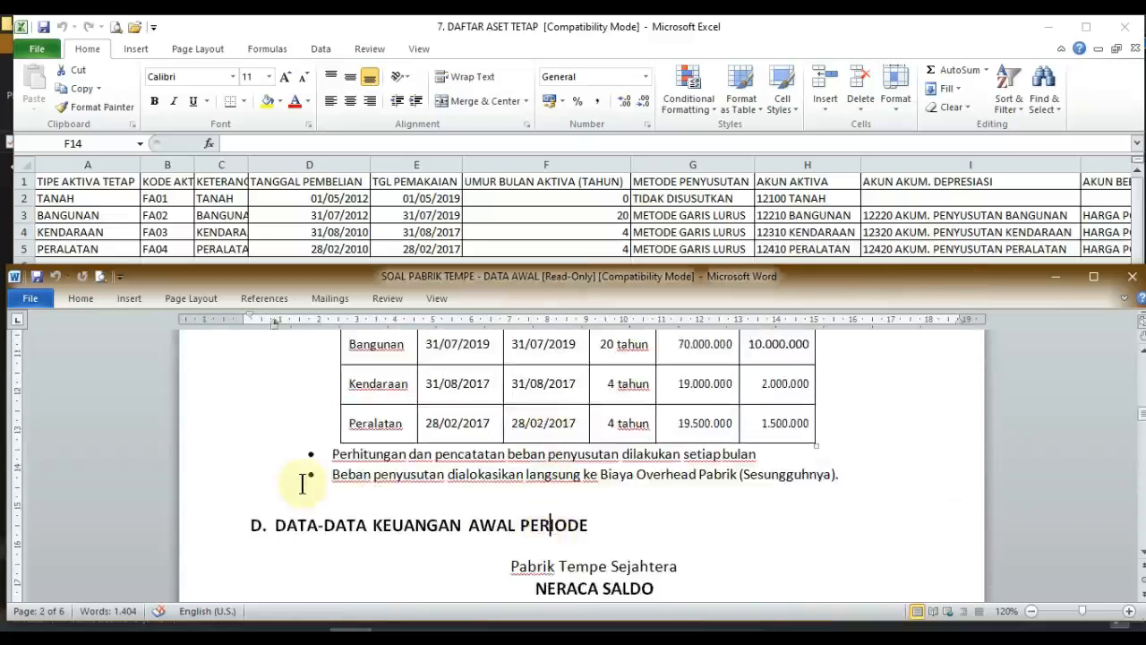
left_click_drag(327, 474, 843, 475)
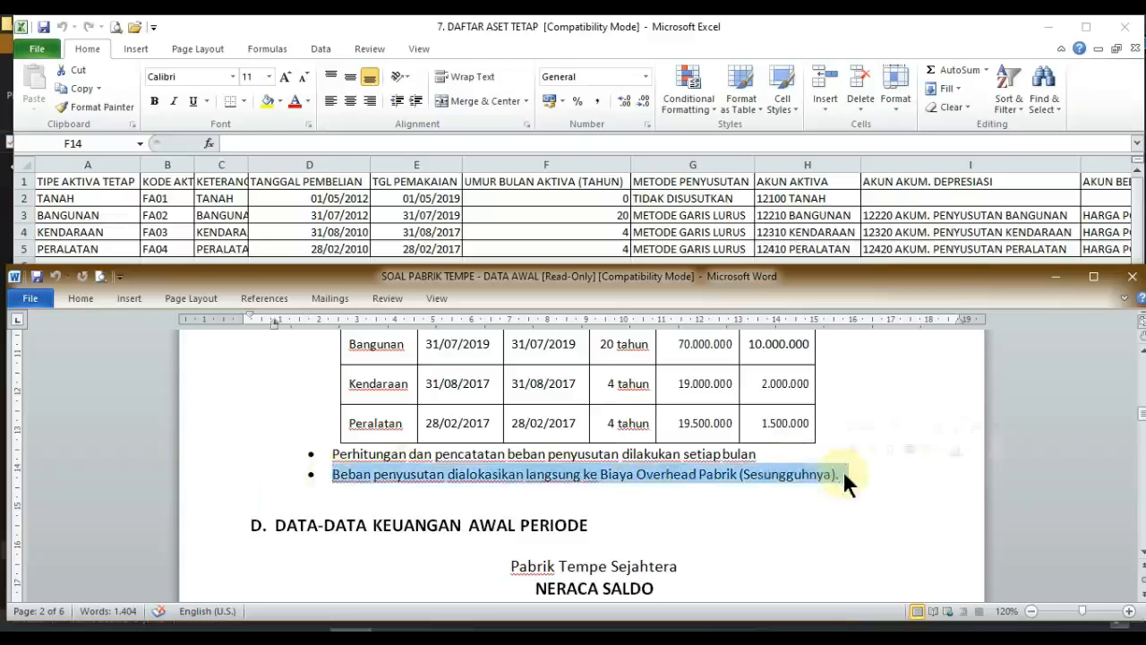
left_click(843, 476)
Step: Return to DAFTAR ASET TETAP in the Word document and review its accounts, funding sources and residual values
scroll(829, 475, "down", 20)
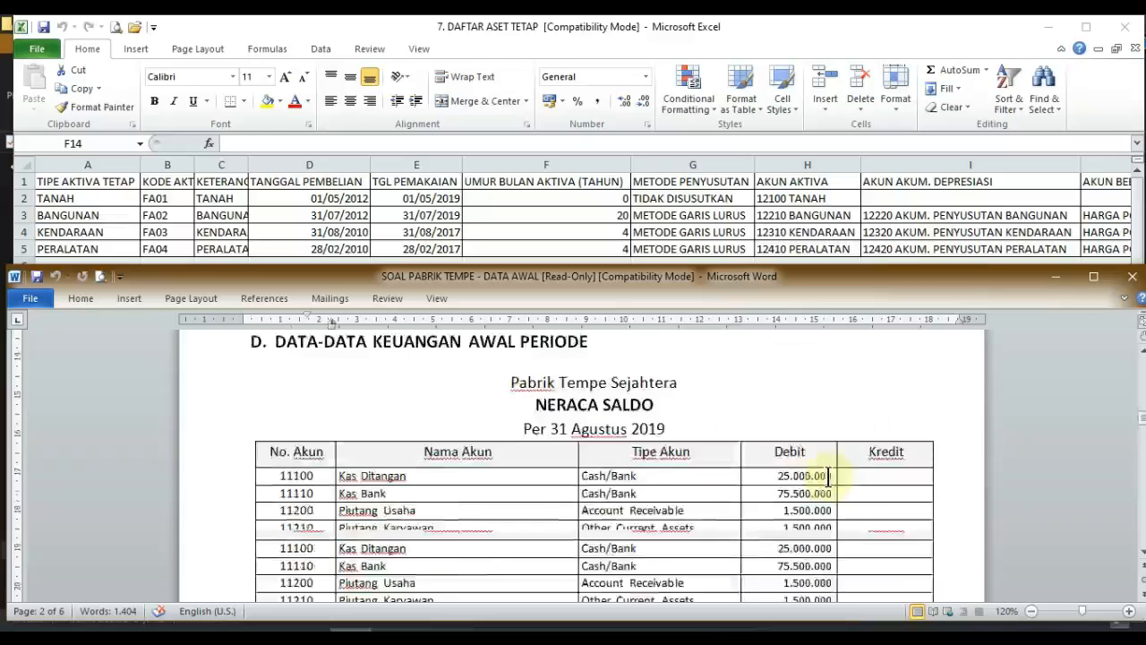
scroll(829, 476, "down", 20)
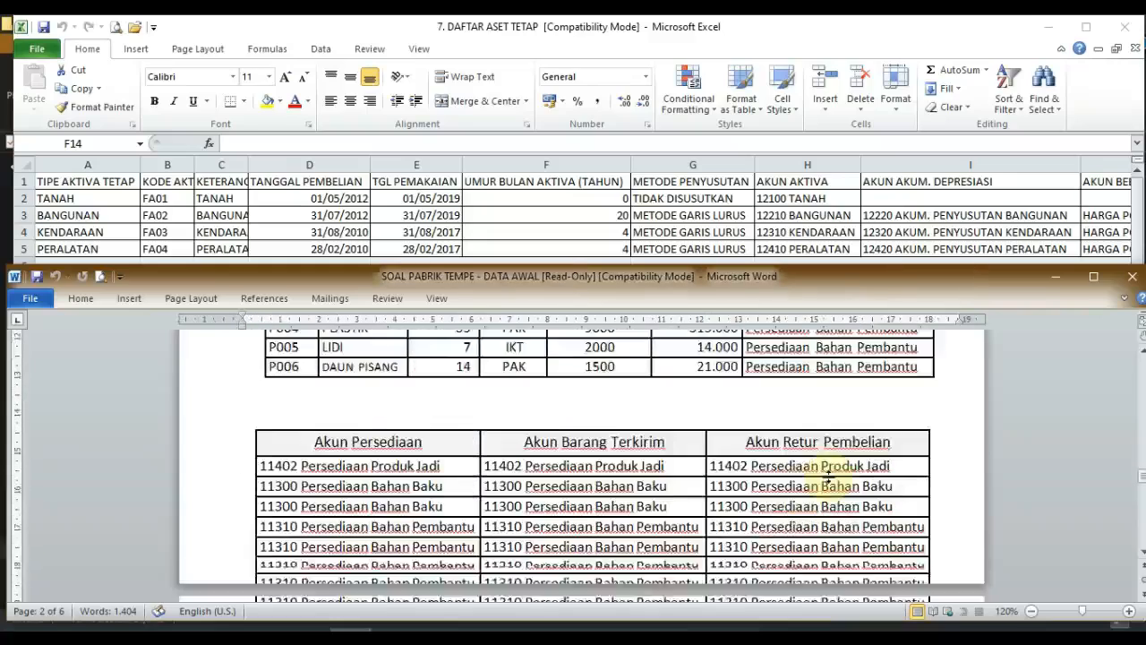
scroll(828, 476, "down", 15)
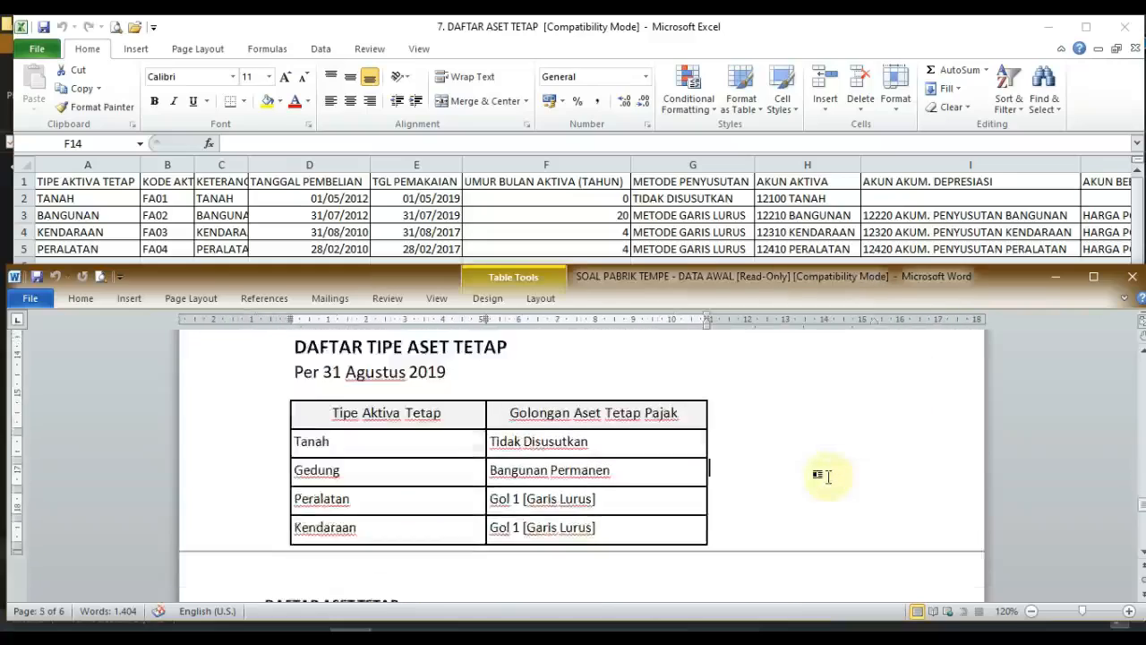
scroll(829, 479, "up", 3)
left_click(828, 478)
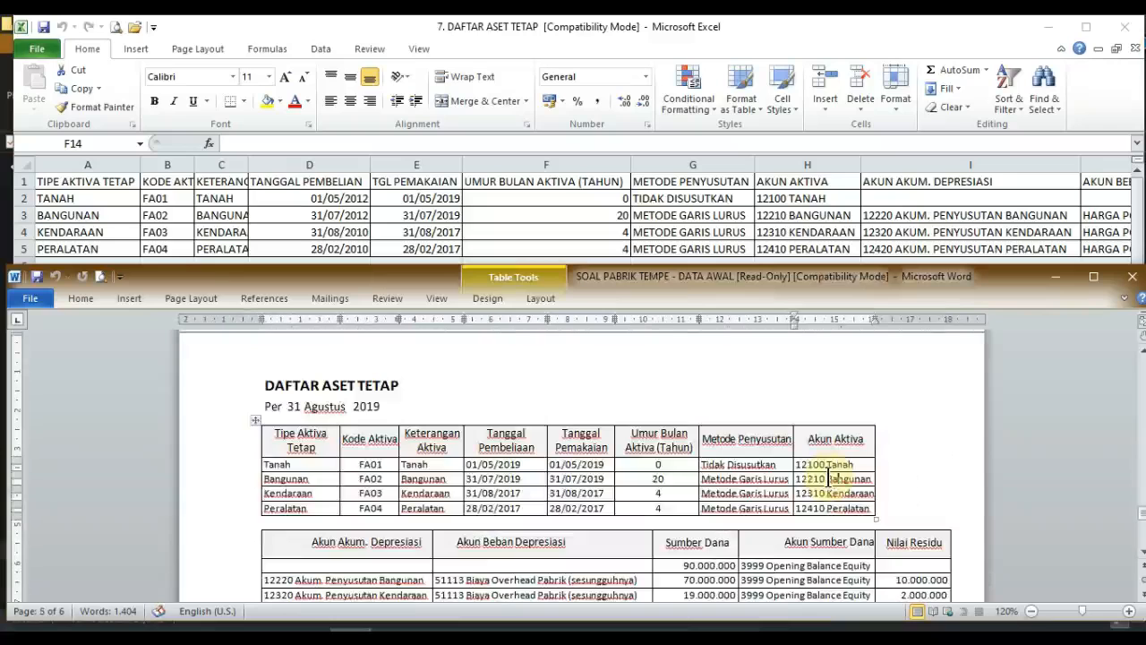
left_click(648, 568)
scroll(648, 568, "down", 1)
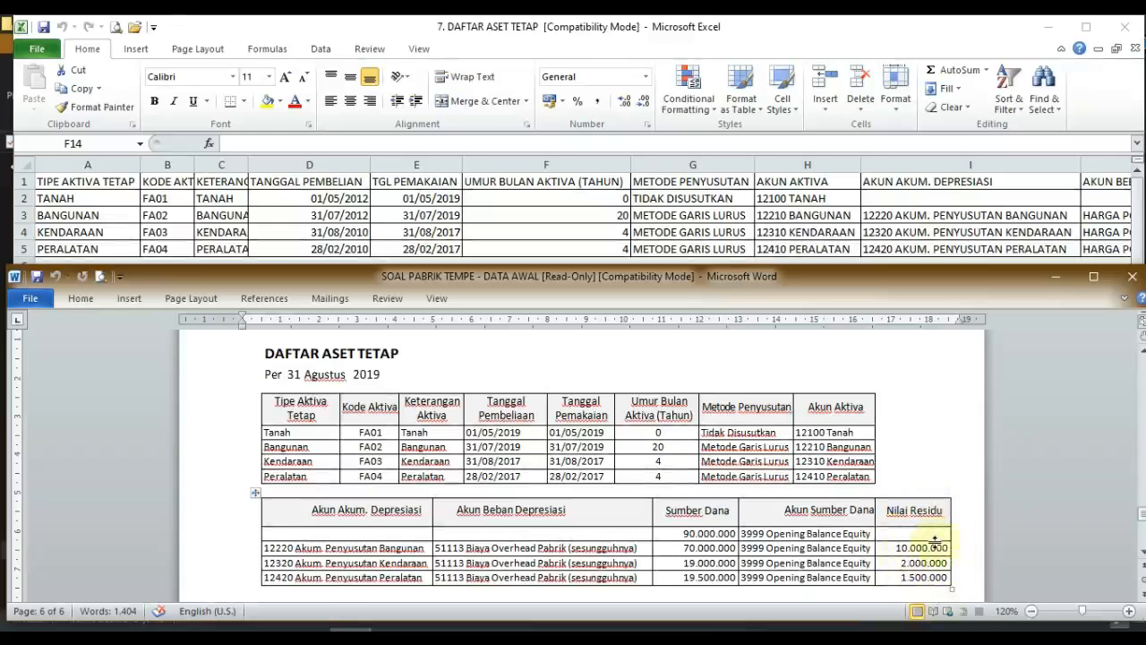
Step: Review all columns of the 7. DAFTAR ASET TETAP workbook, from TIPE AKTIVA TETAP through NILAI RESIDU
left_click(650, 249)
key("Right")
key("Right")
key("Right")
key("Right")
key("Right")
key("Right")
key("Right")
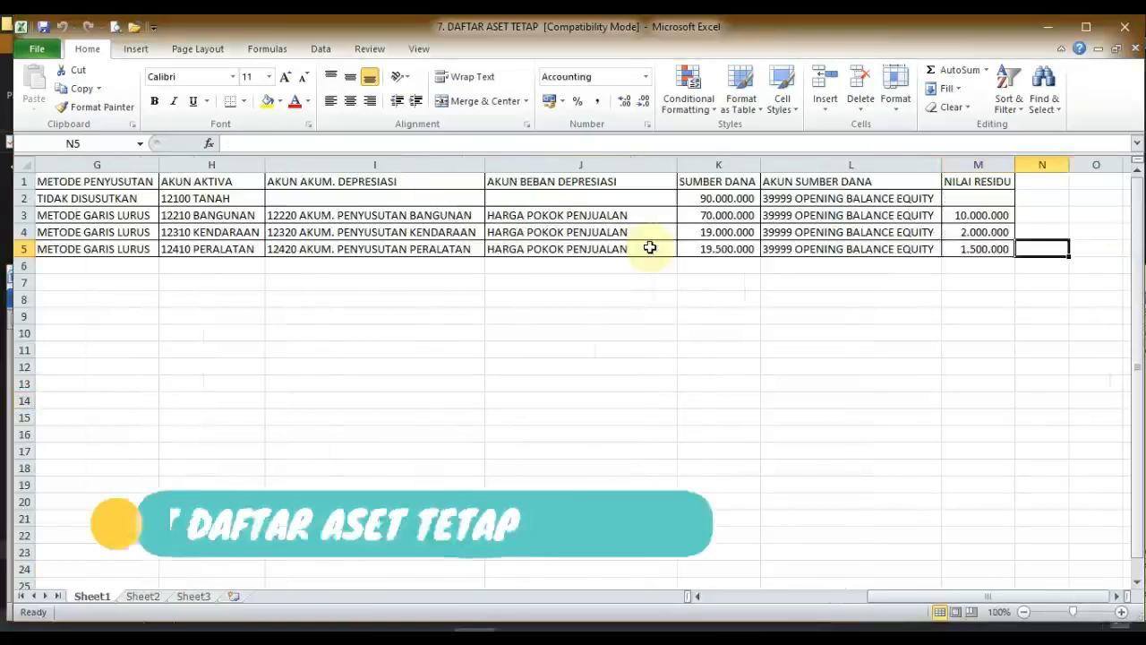
key("Left")
key("Left")
key("Left")
key("Left")
key("Left")
key("Left")
key("Left")
key("Left")
key("Left")
key("Left")
key("Left")
key("Left")
key("Left")
left_click(650, 249)
left_click(781, 220)
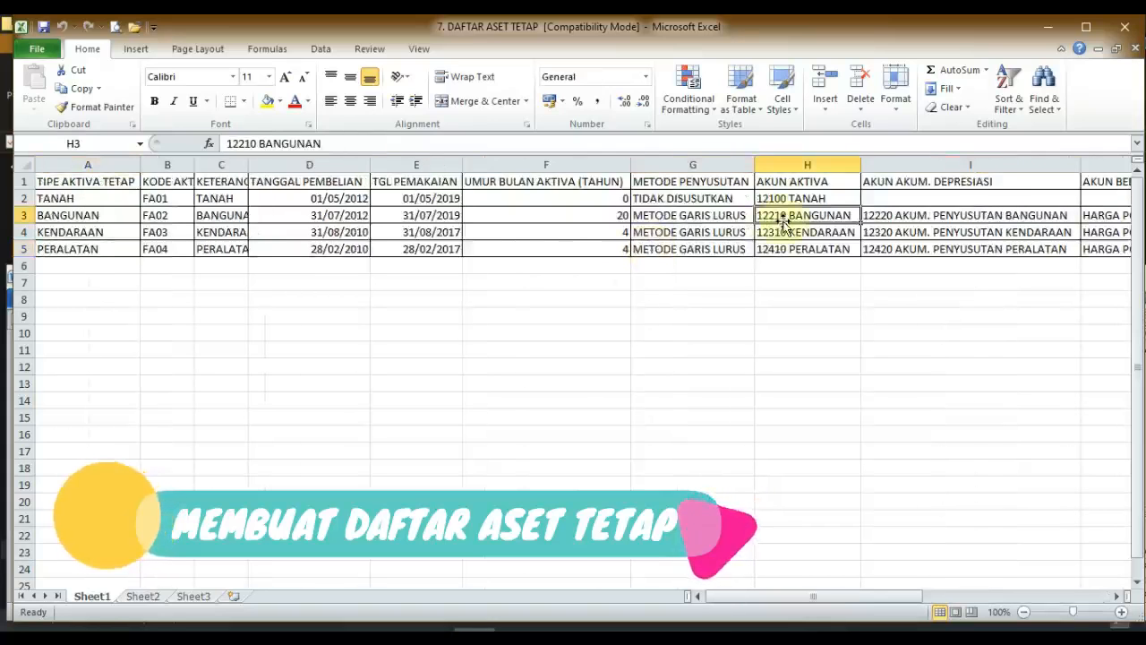
key("Right")
key("Right")
key("Right")
key("Right")
key("Right")
key("Right")
key("Left")
key("Left")
key("Left")
key("Left")
key("Left")
key("Left")
key("Left")
key("Left")
key("Left")
key("Left")
key("Left")
key("Left")
key("Left")
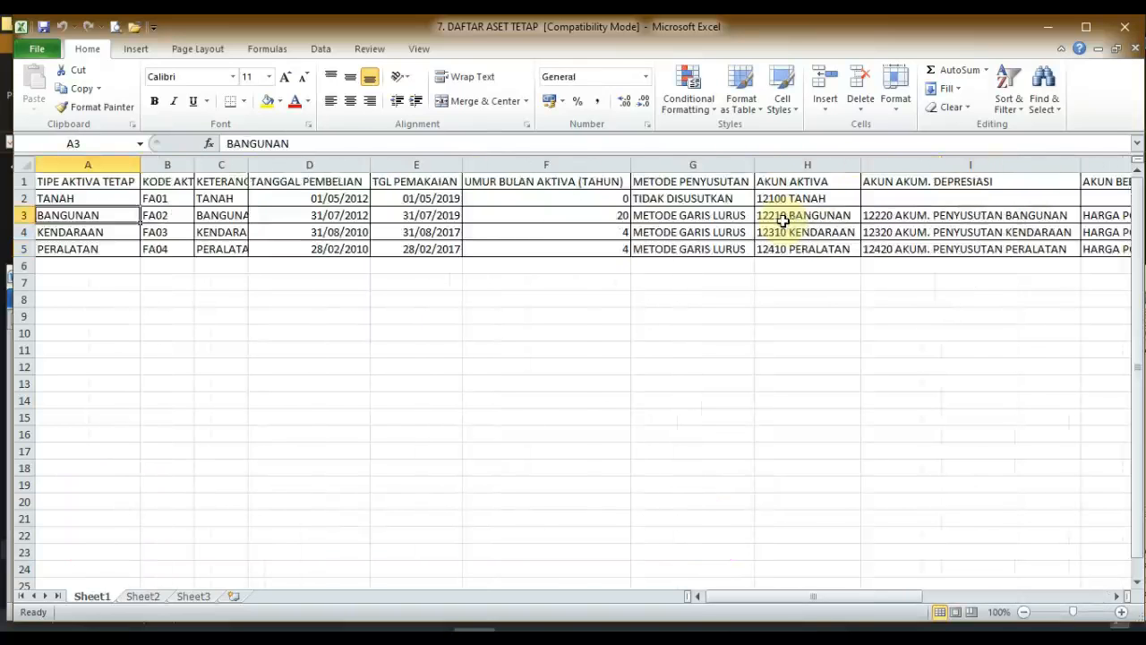
left_click(40, 46)
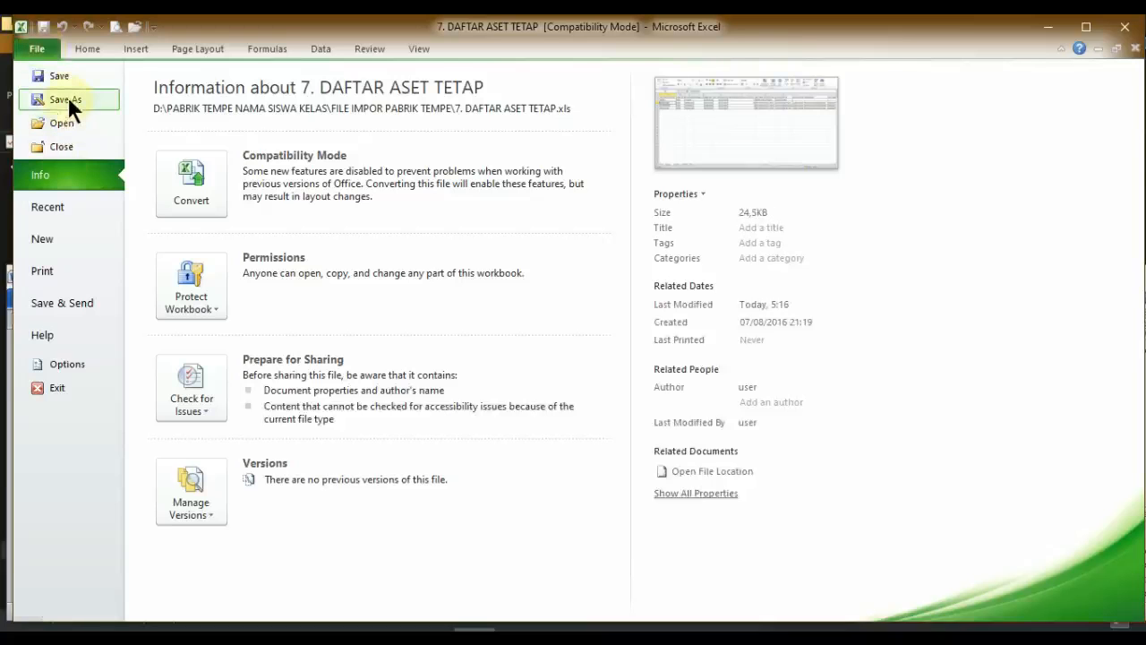
left_click(67, 96)
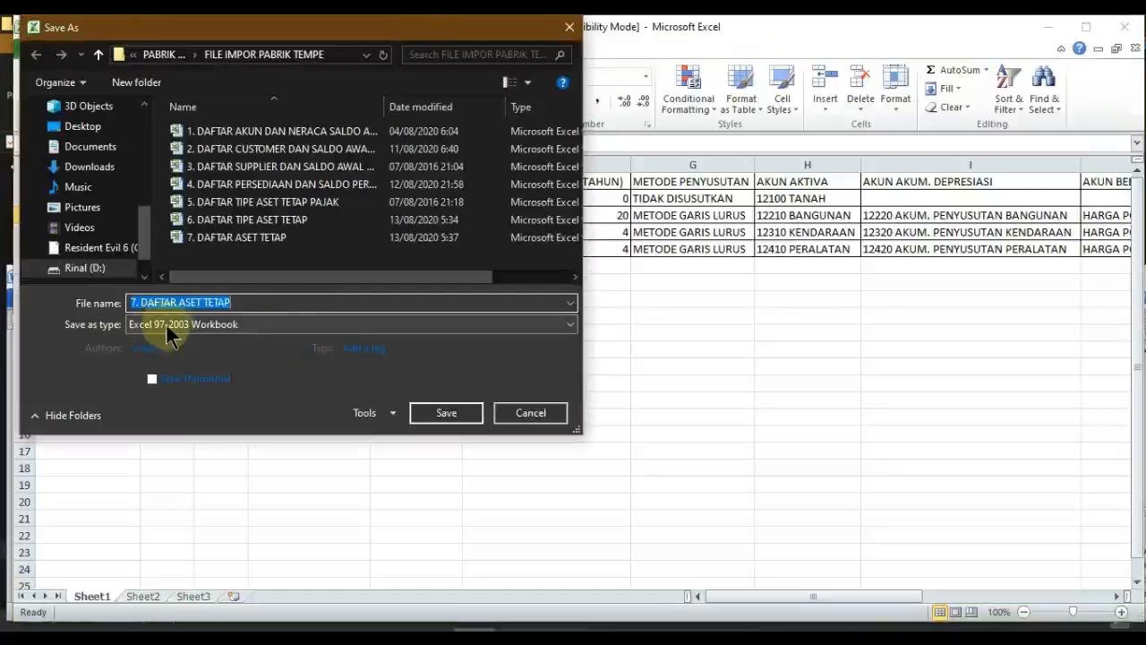
left_click(531, 414)
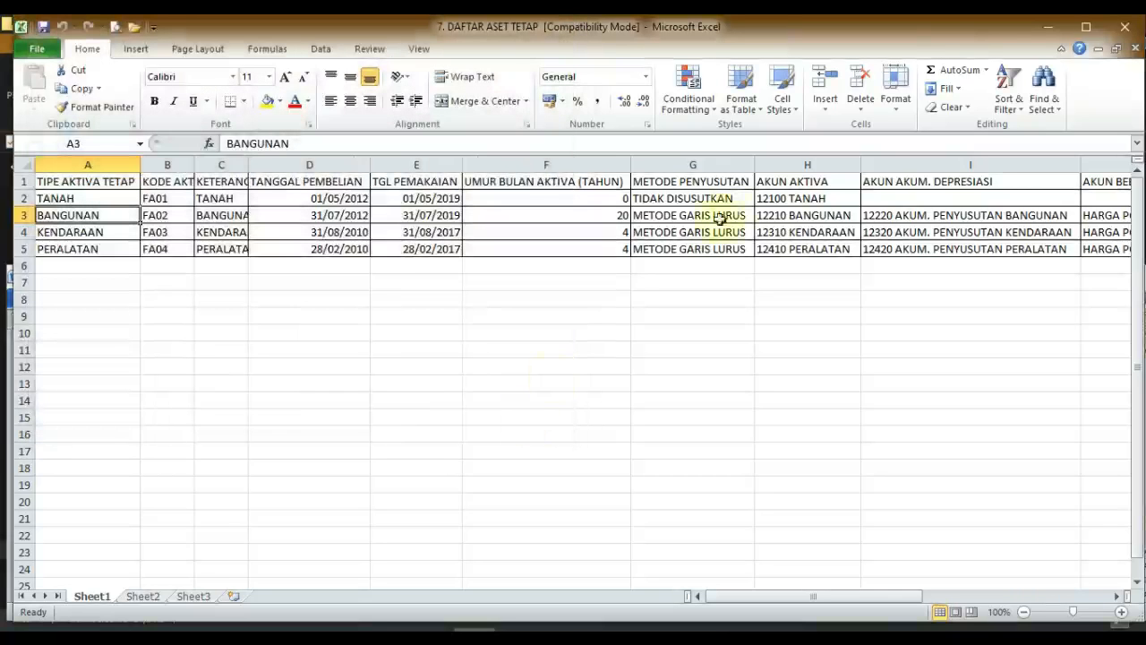
Step: Close the 7. DAFTAR ASET TETAP workbook, switch to ACCURATE 5 and open the file import for Daftar Aktiva tetap
left_click(1128, 32)
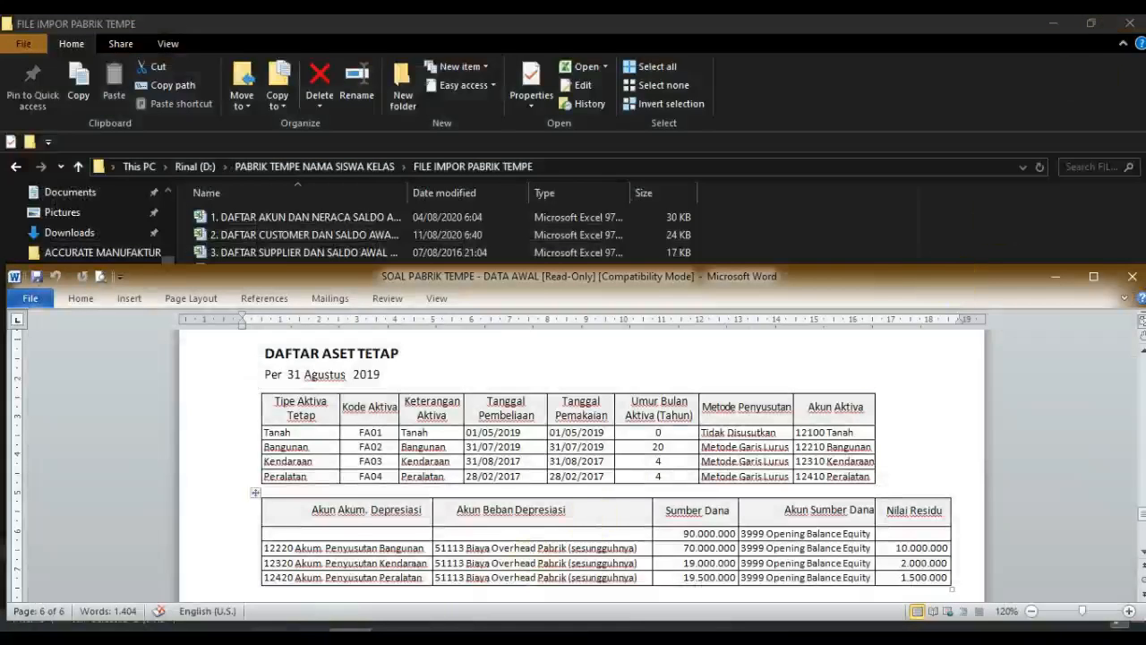
left_click(267, 636)
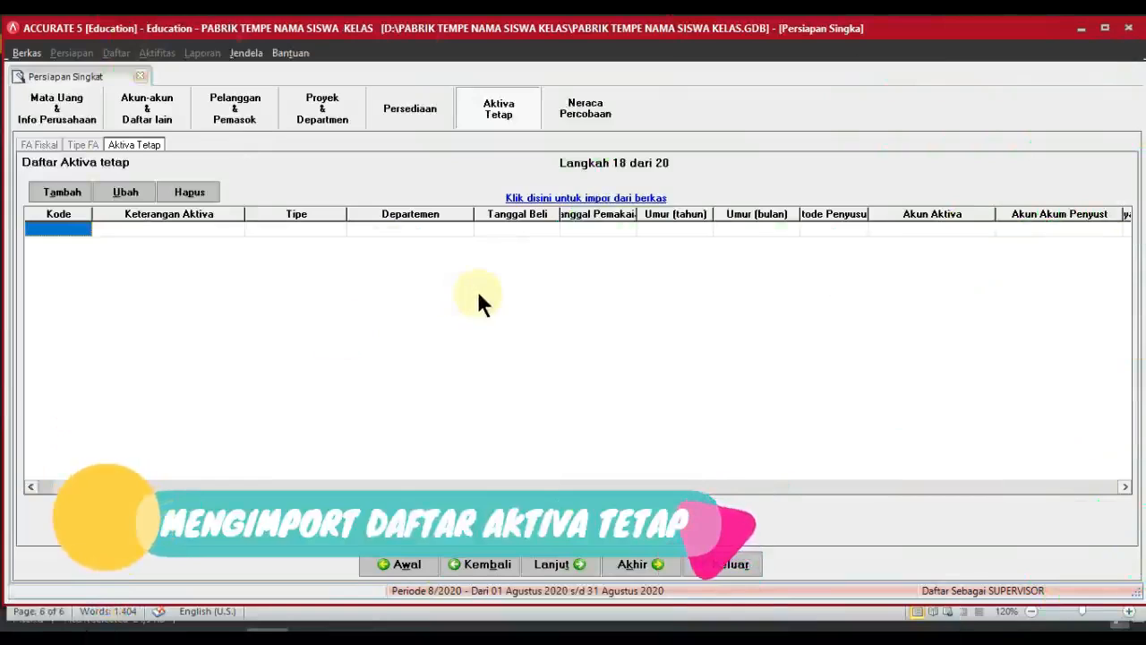
left_click(565, 203)
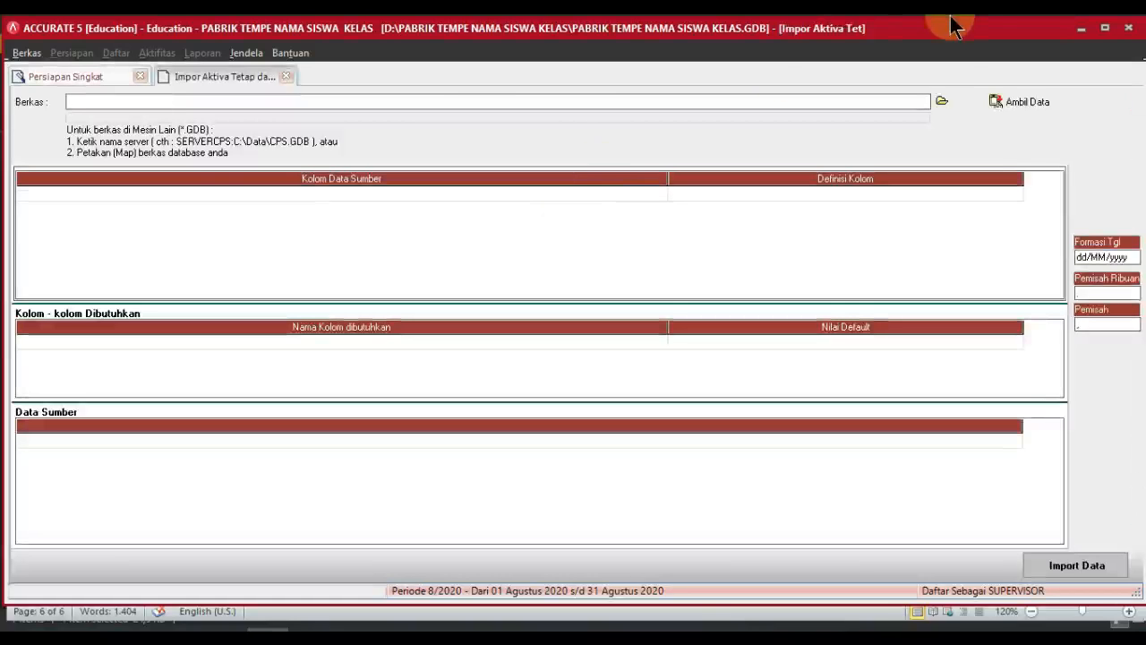
Step: Choose the Excel (*.xls) file 7. DAFTAR ASET TETAP as the import file and load its data
left_click(943, 100)
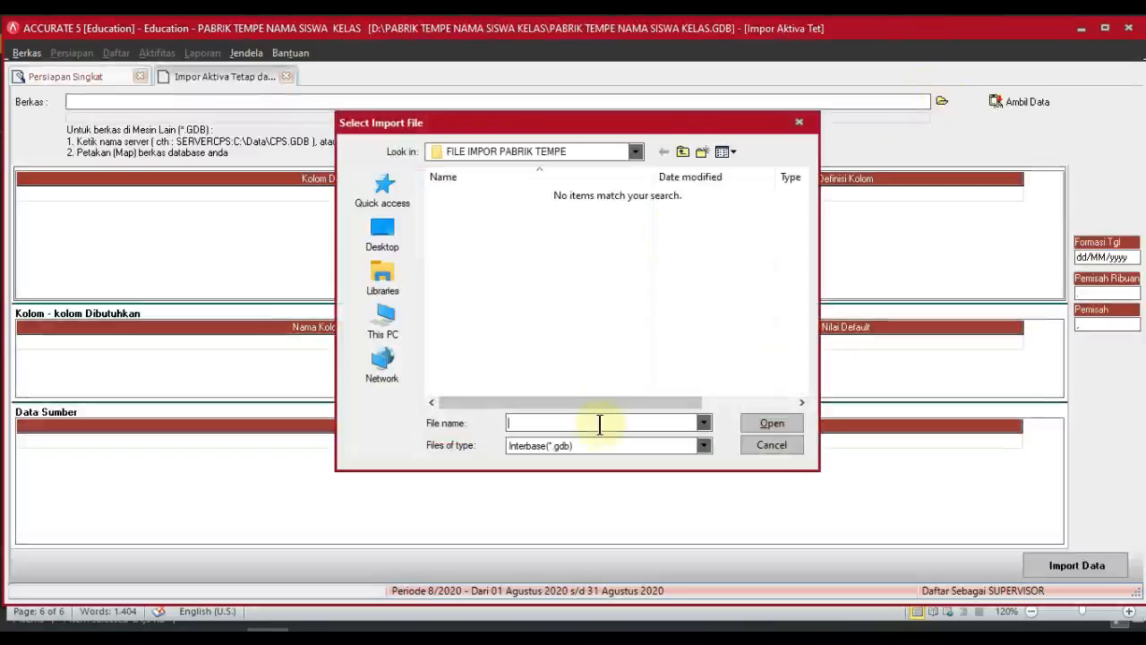
left_click(603, 444)
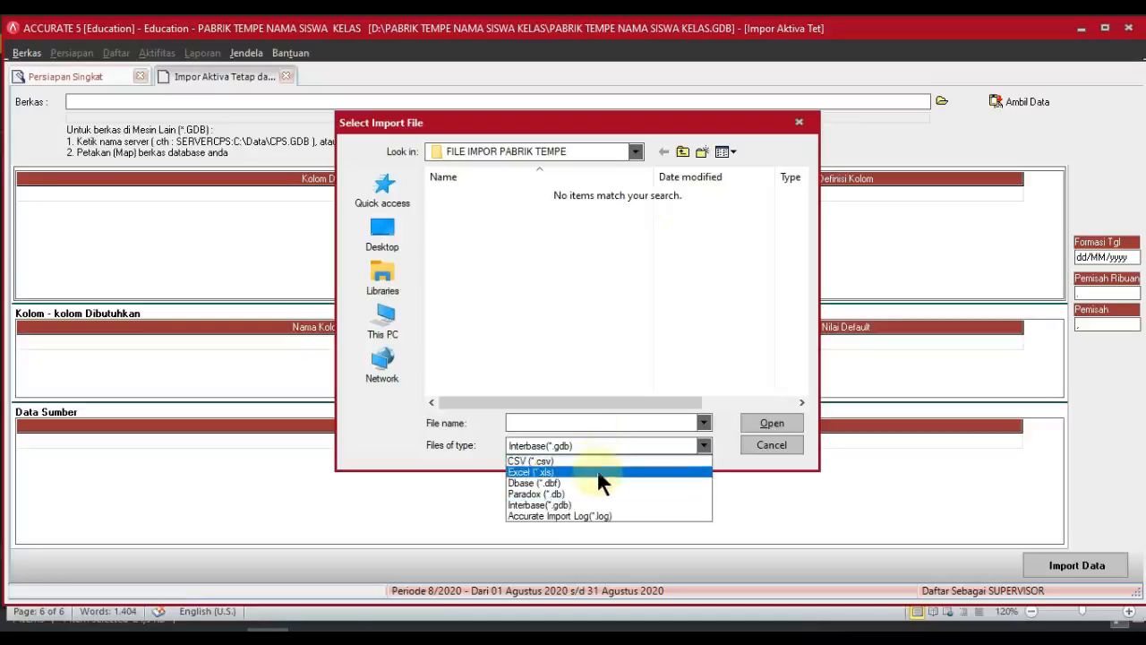
left_click(598, 472)
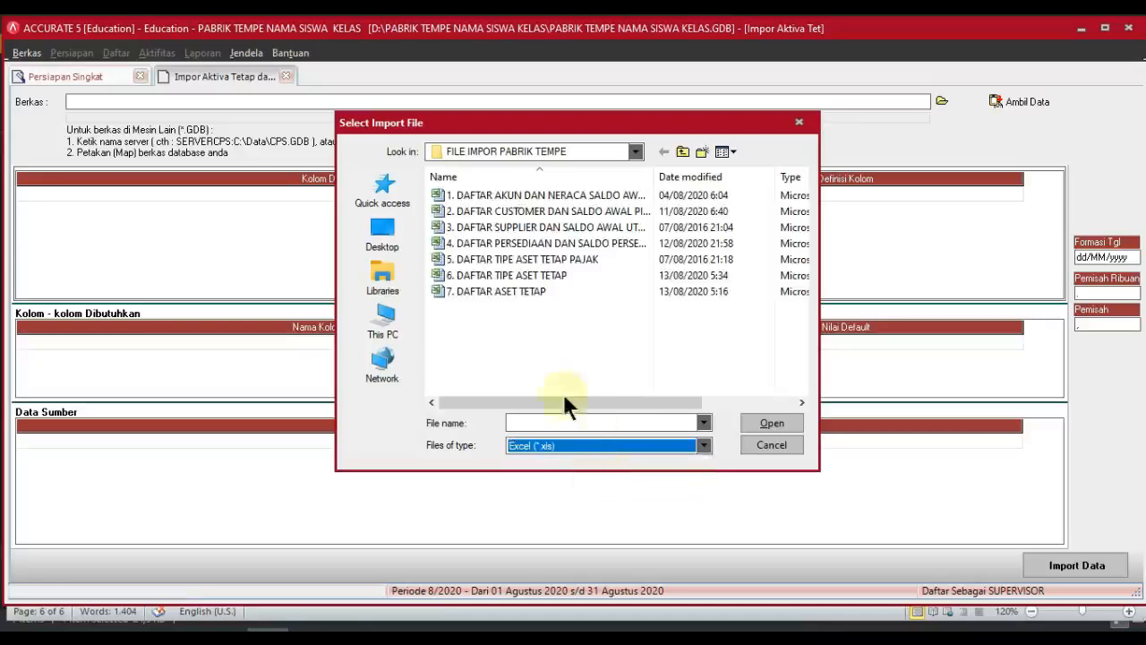
left_click(532, 288)
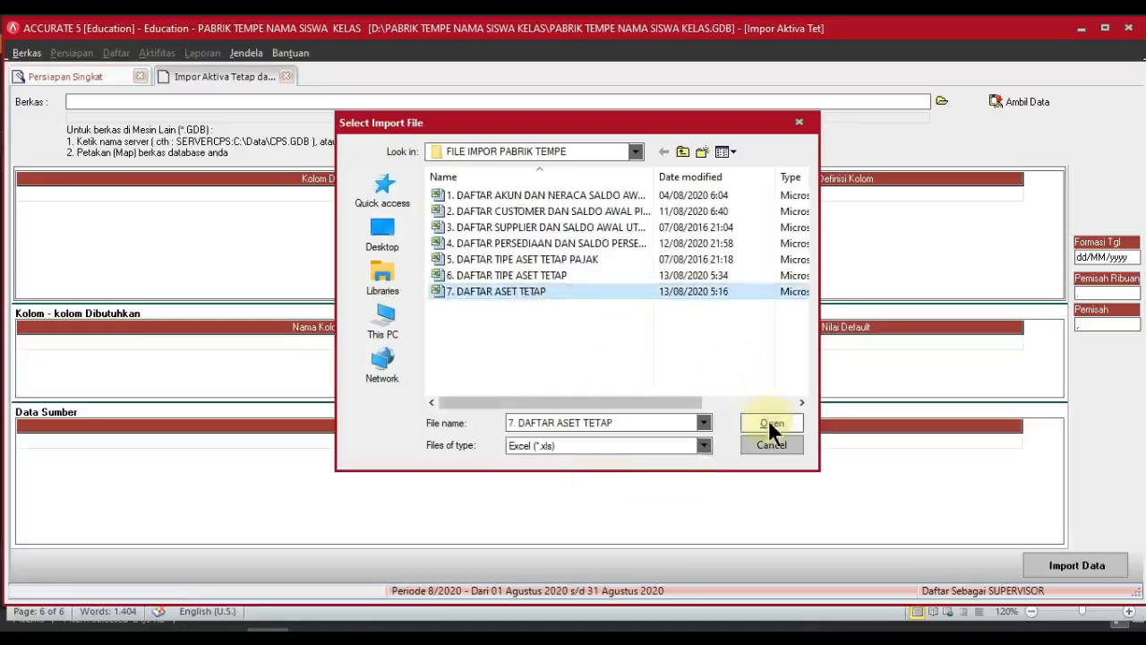
left_click(793, 415)
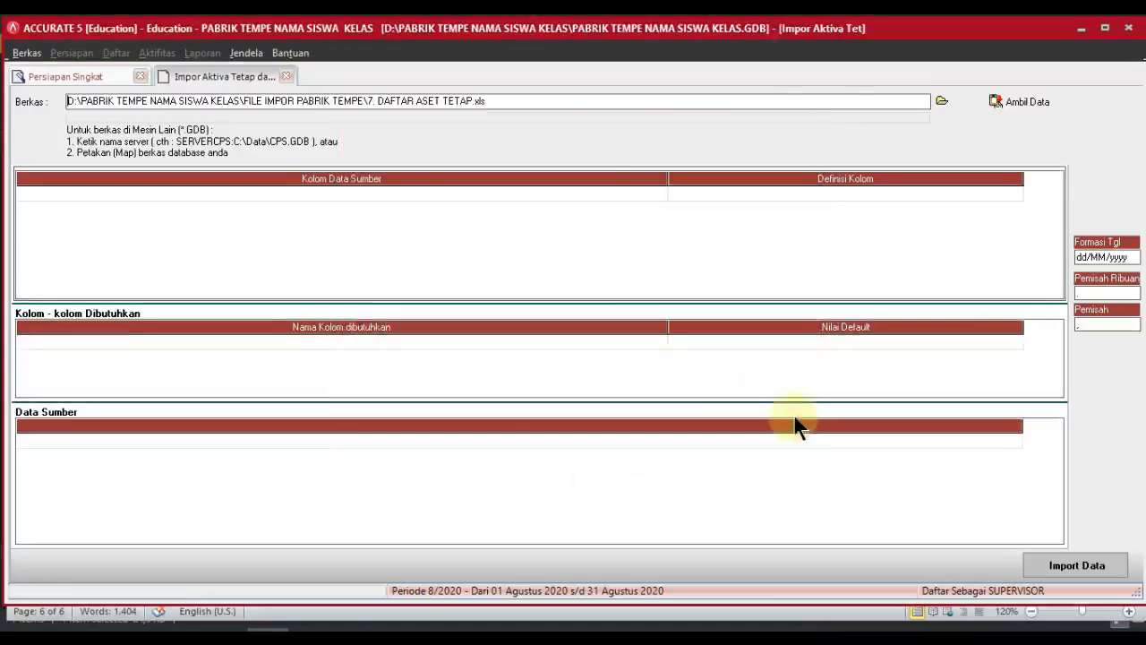
left_click(996, 97)
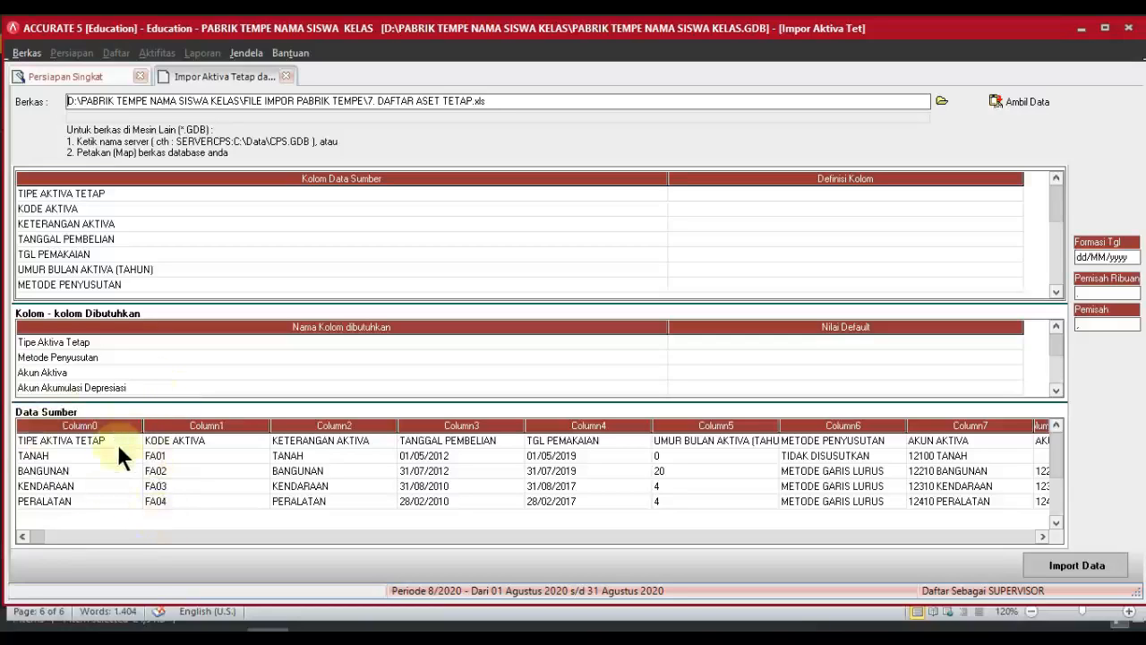
Step: Delete the heading row beginning with TIPE AKTIVA TETAP from the source data
left_click(120, 438)
left_click(122, 440)
right_click(122, 439)
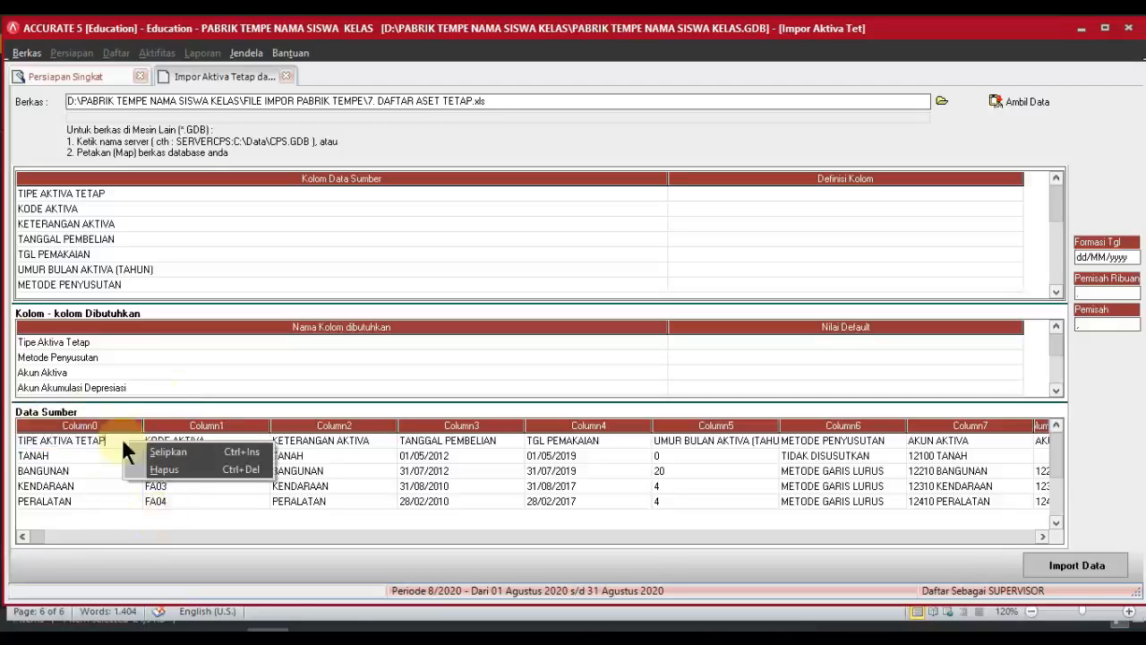
left_click(170, 468)
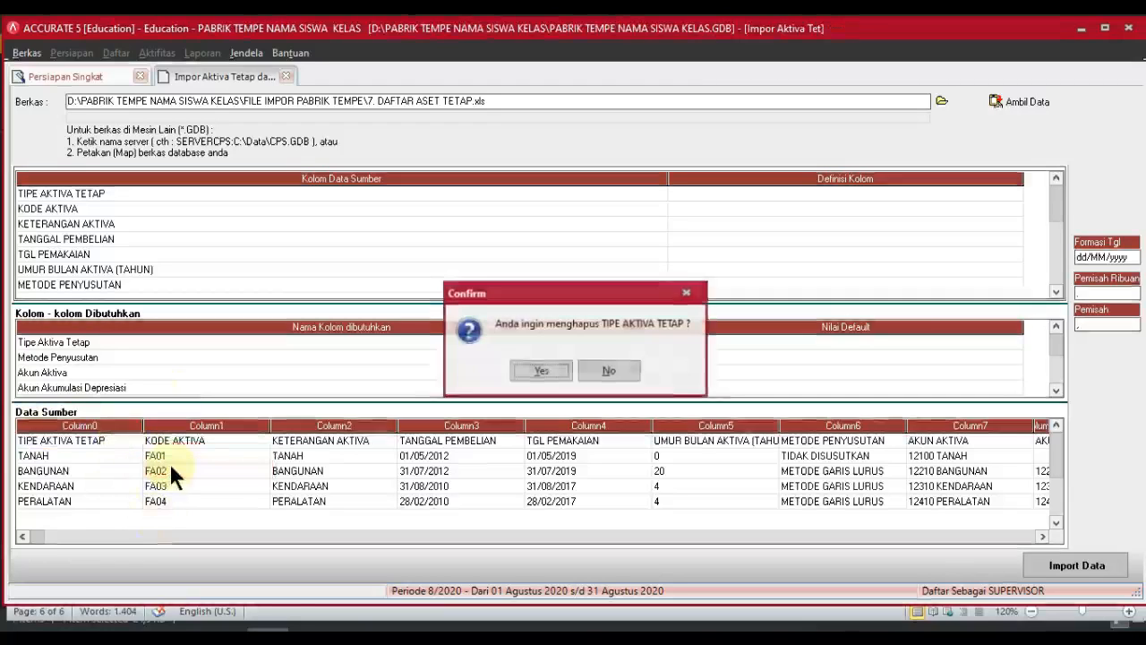
left_click(555, 371)
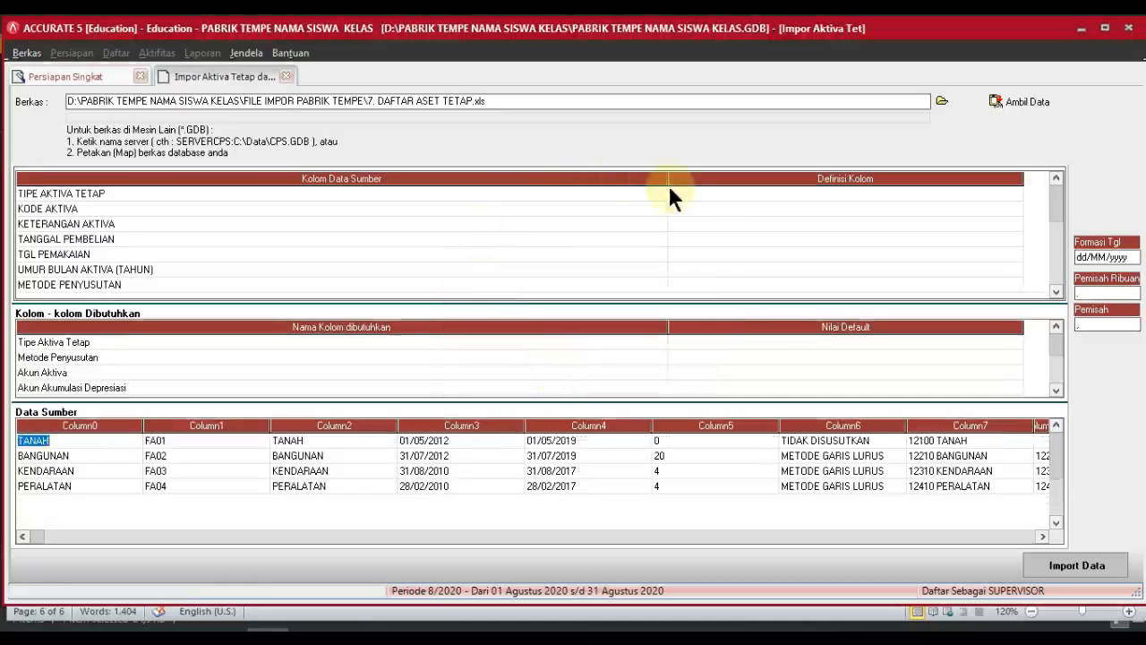
Step: Narrow the mapping table's columns and define the source column TIPE AKTIVA TETAP as Tipe Aktiva Tetap
left_click_drag(668, 177, 173, 240)
left_click_drag(529, 178, 304, 226)
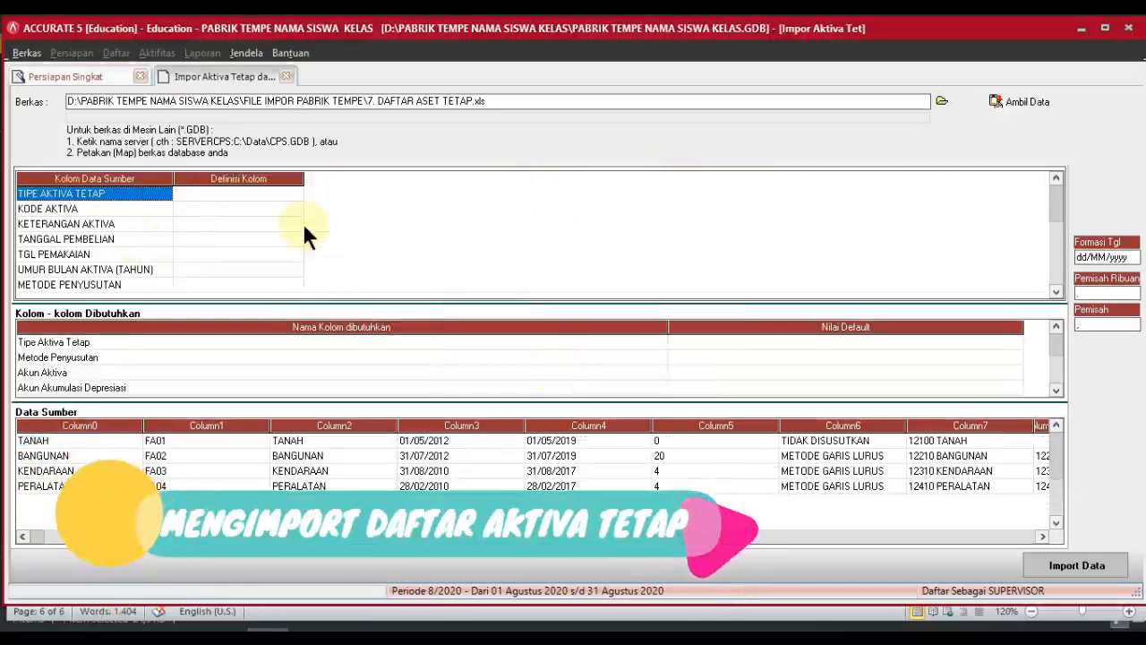
left_click(278, 193)
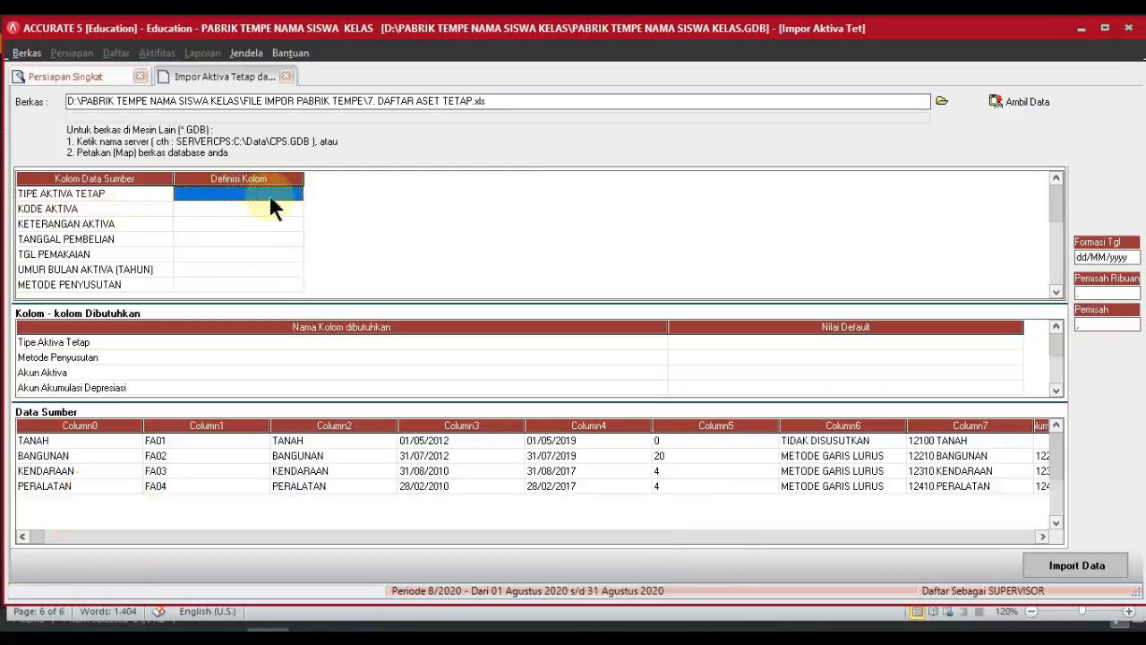
left_click(269, 195)
left_click(293, 192)
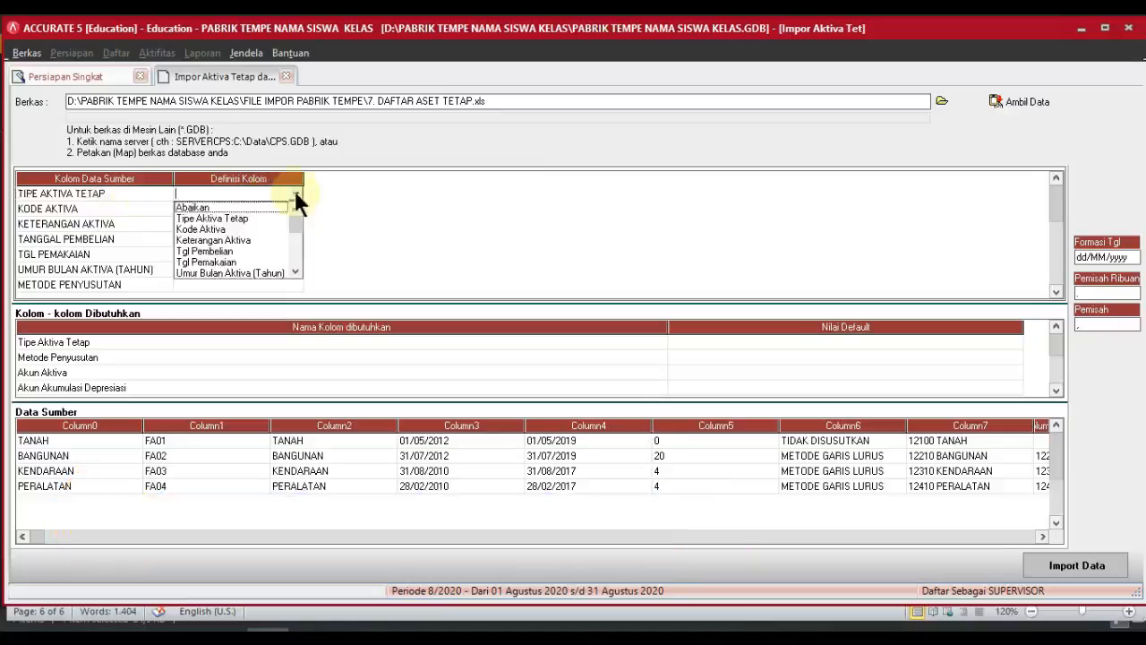
left_click(253, 219)
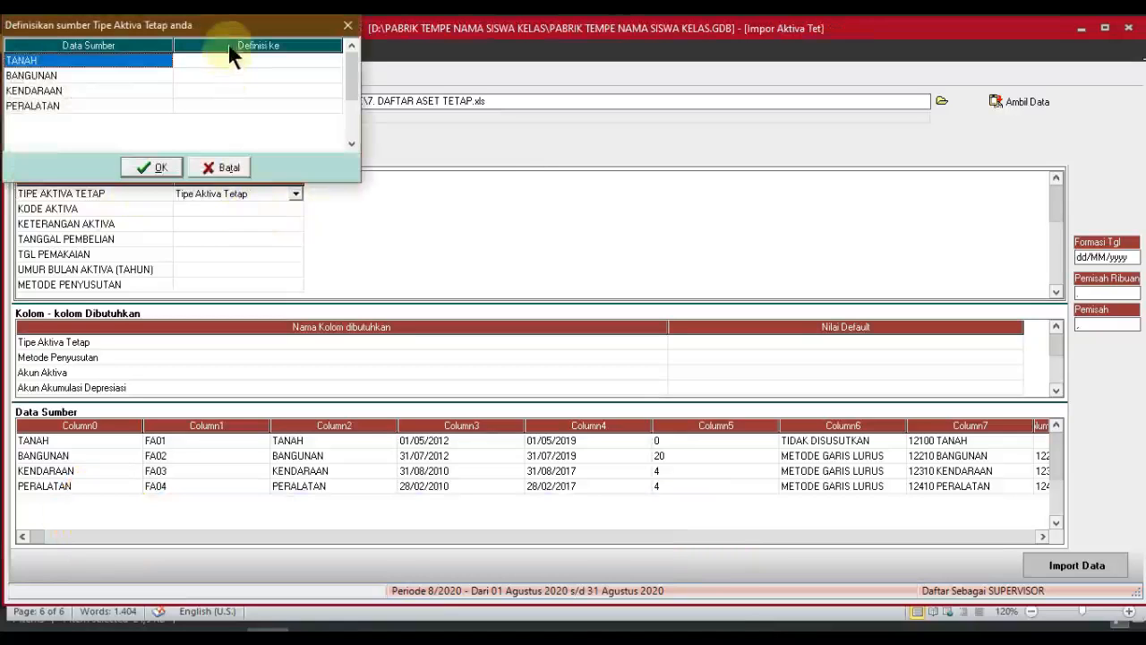
Step: Move the asset type definition dialog clear of the mapping table and define the source type TANAH as TANAH
left_click_drag(252, 26, 427, 233)
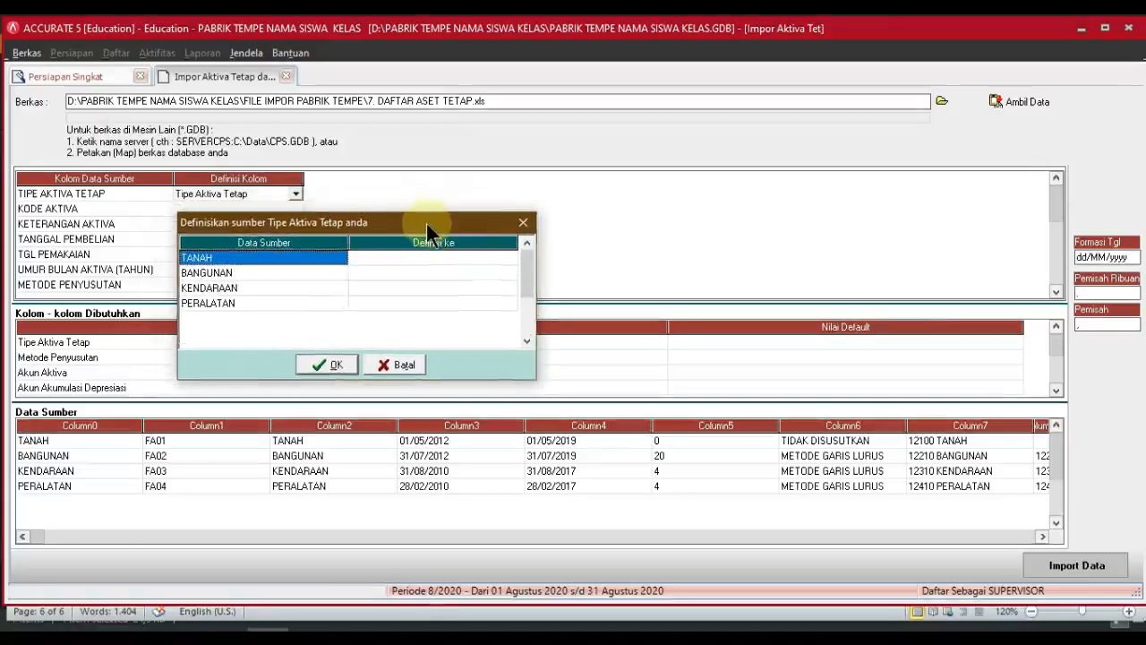
left_click(486, 257)
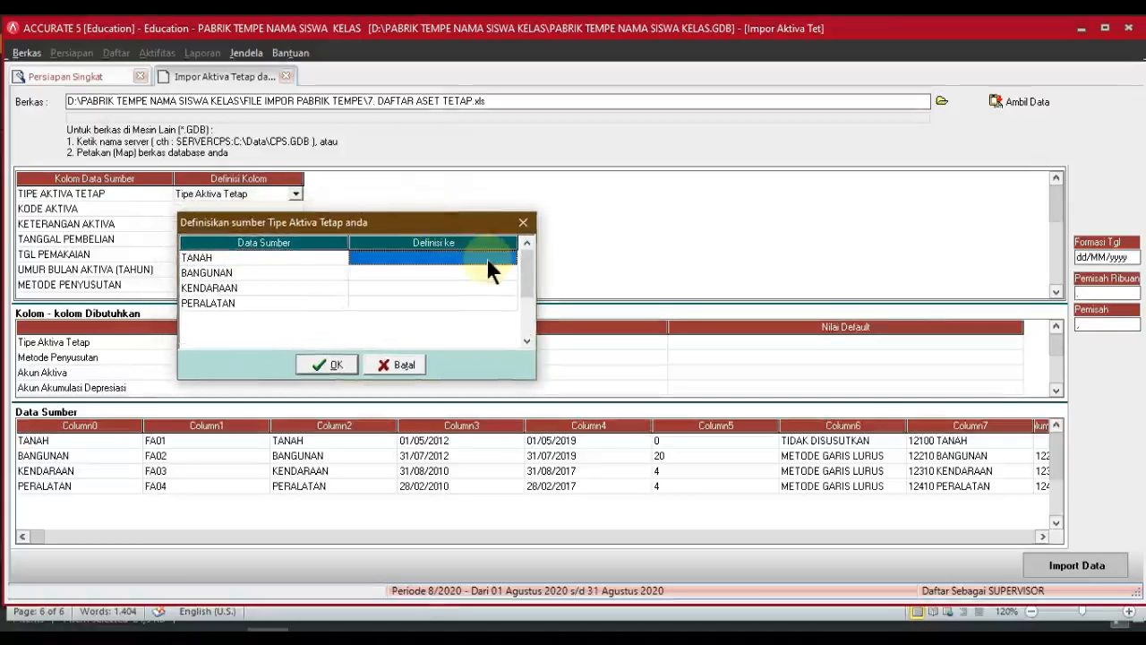
left_click(509, 258)
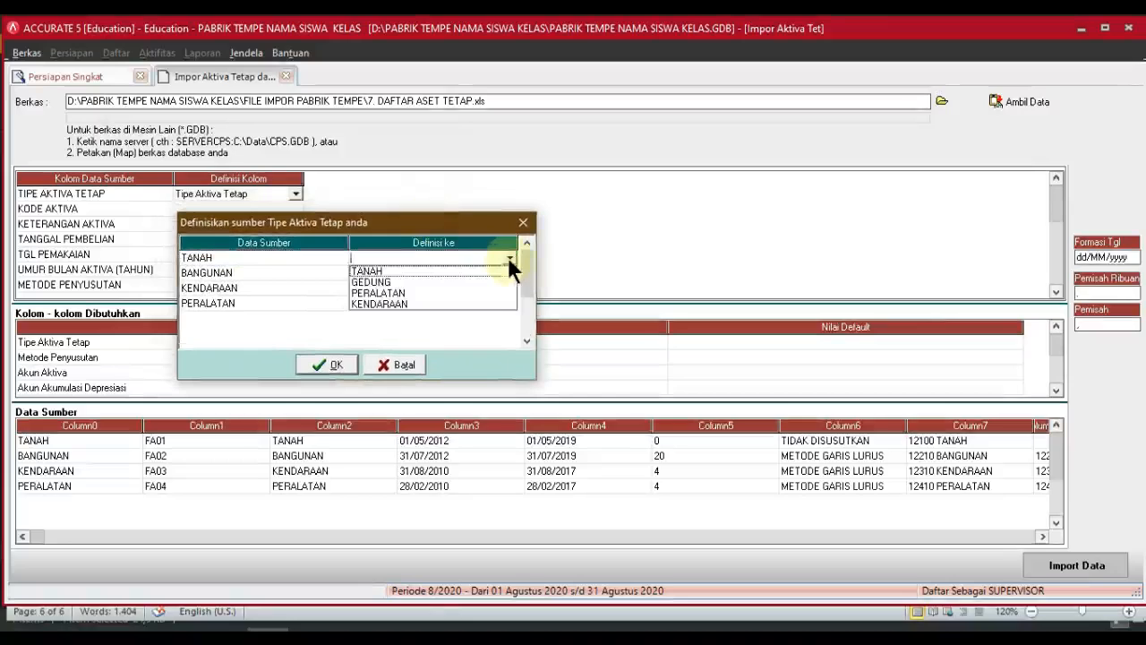
left_click(489, 268)
left_click(491, 271)
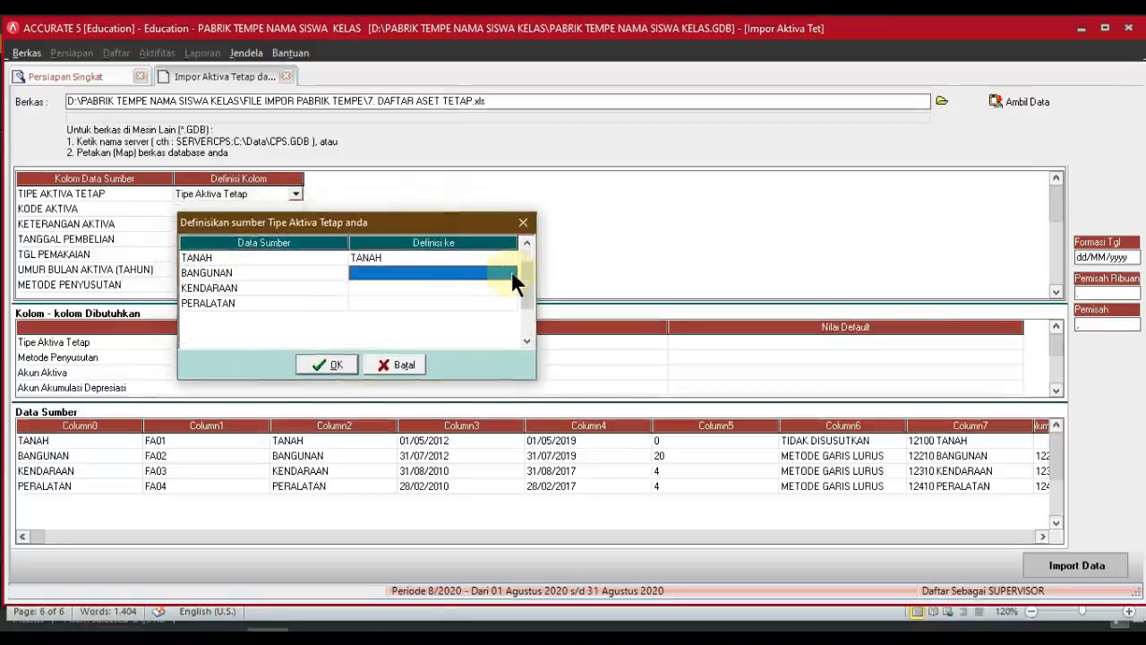
Step: Define the source asset type BANGUNAN as GEDUNG and the source type KENDARAAN as KENDARAAN
left_click(511, 272)
left_click(511, 272)
left_click(502, 297)
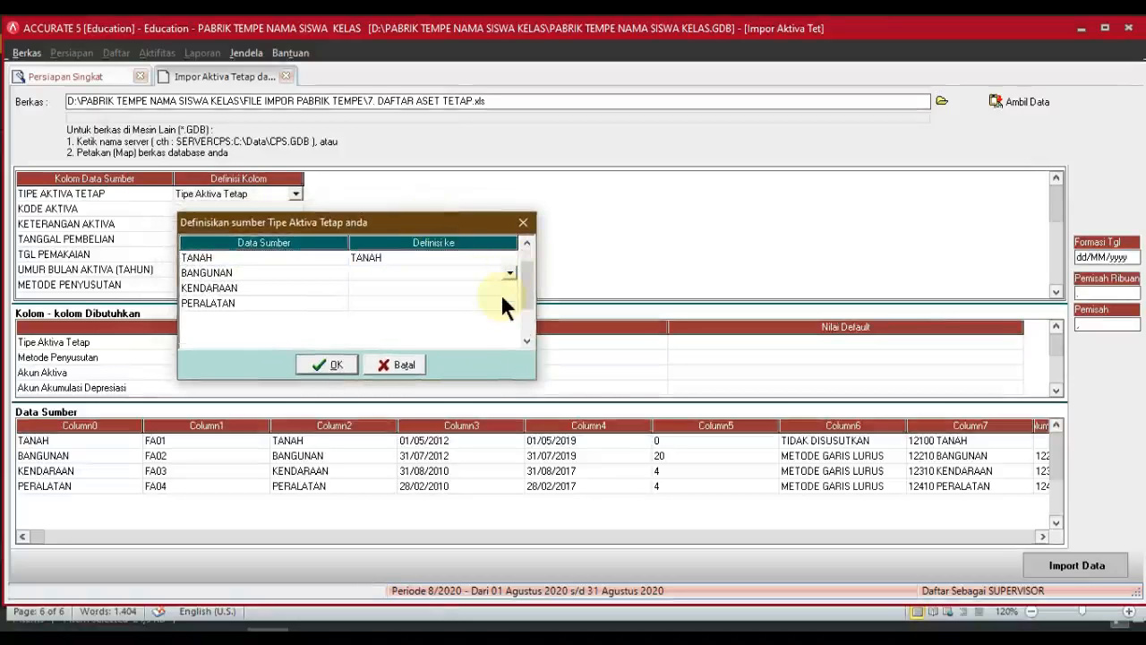
left_click(493, 288)
left_click(512, 288)
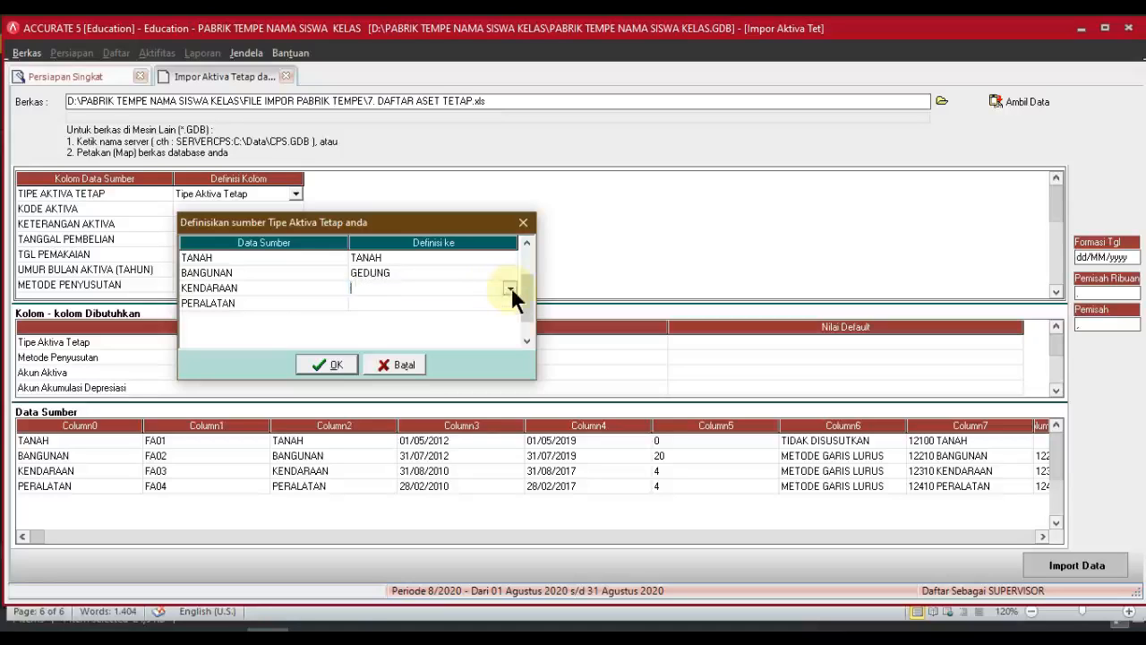
left_click(510, 287)
left_click(496, 333)
Step: Define the source asset type PERALATAN as PERALATAN and accept the asset type definitions
left_click(492, 302)
left_click(503, 302)
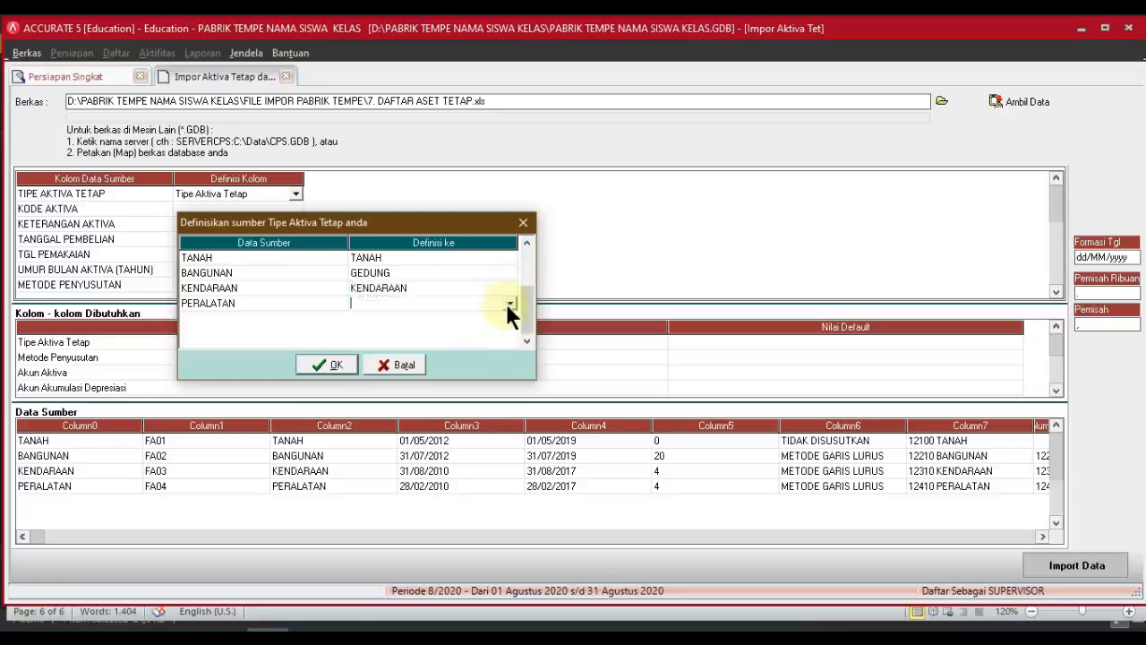
left_click(510, 305)
left_click(506, 330)
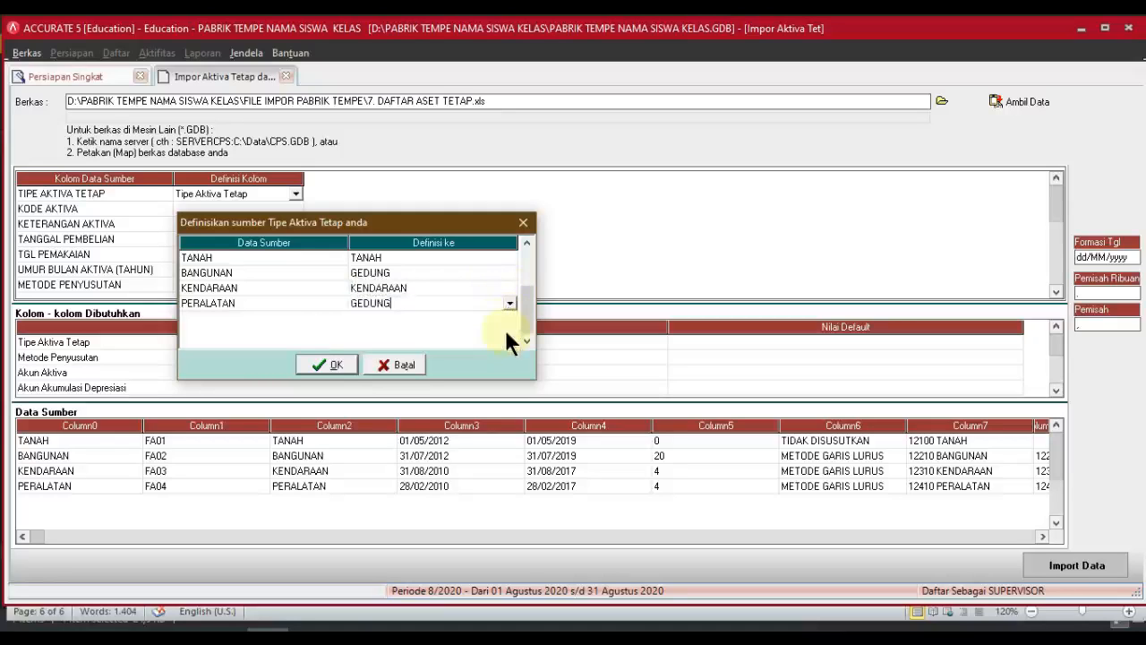
left_click(508, 305)
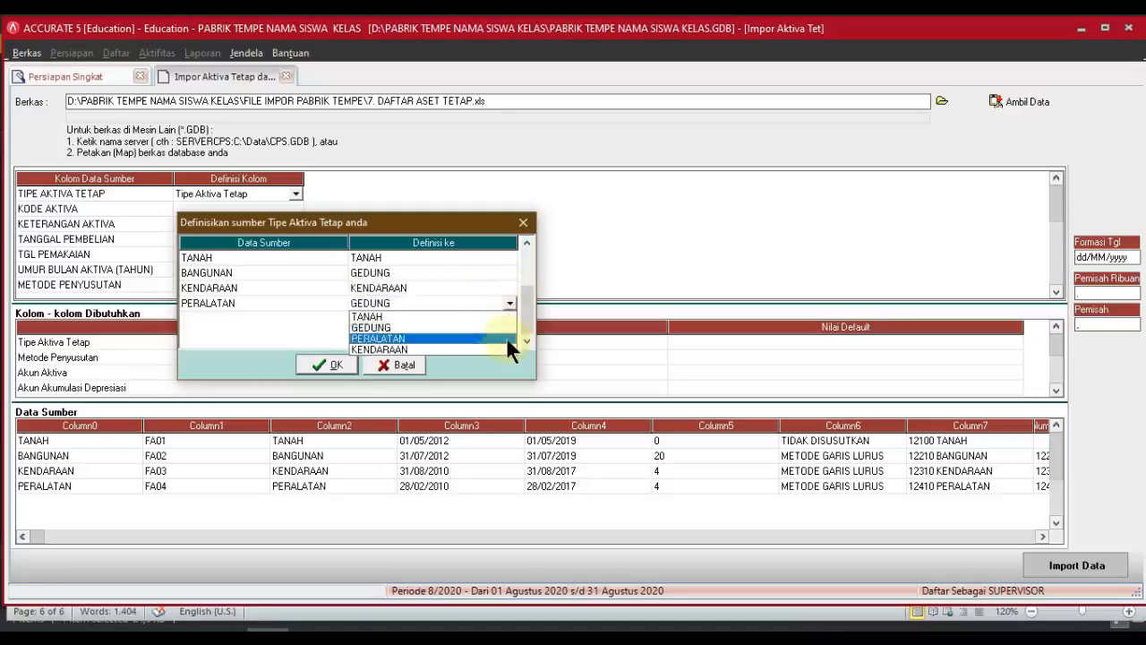
left_click(506, 338)
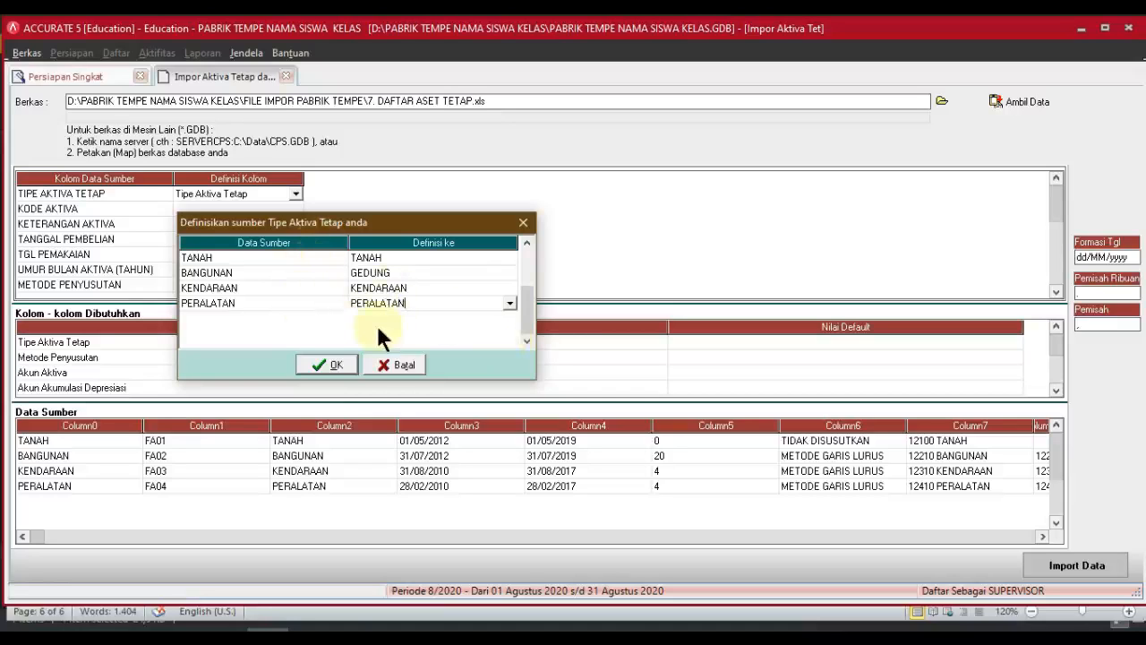
left_click(336, 365)
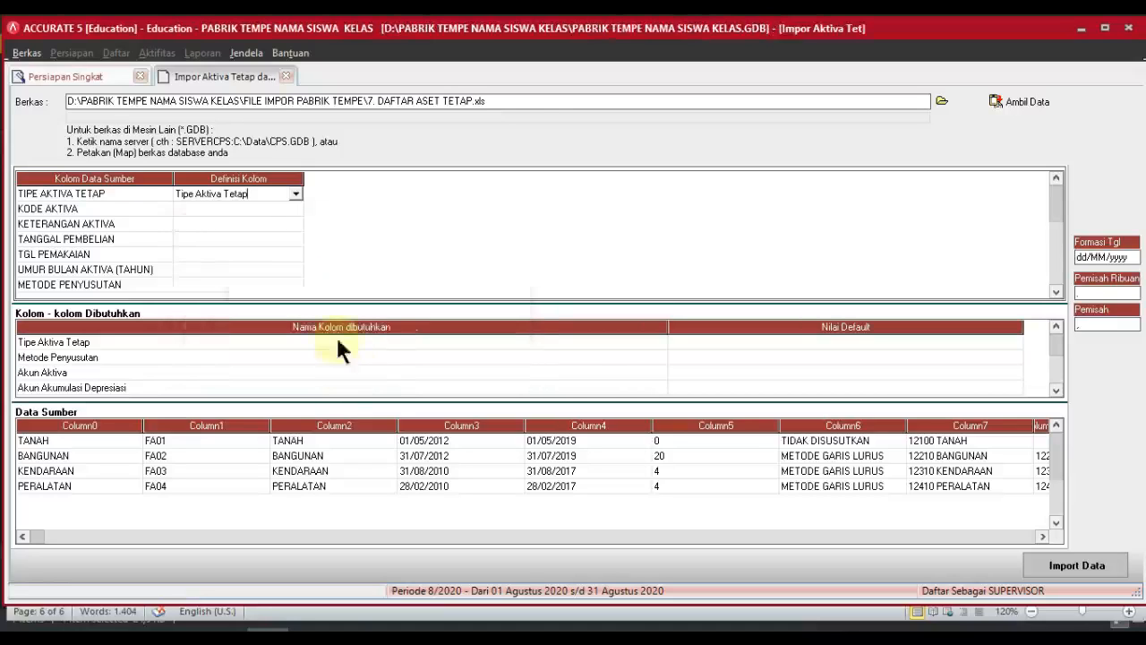
Step: Define the source column KODE AKTIVA as Kode Aktiva and KETERANGAN AKTIVA as Keterangan Aktiva
left_click(294, 213)
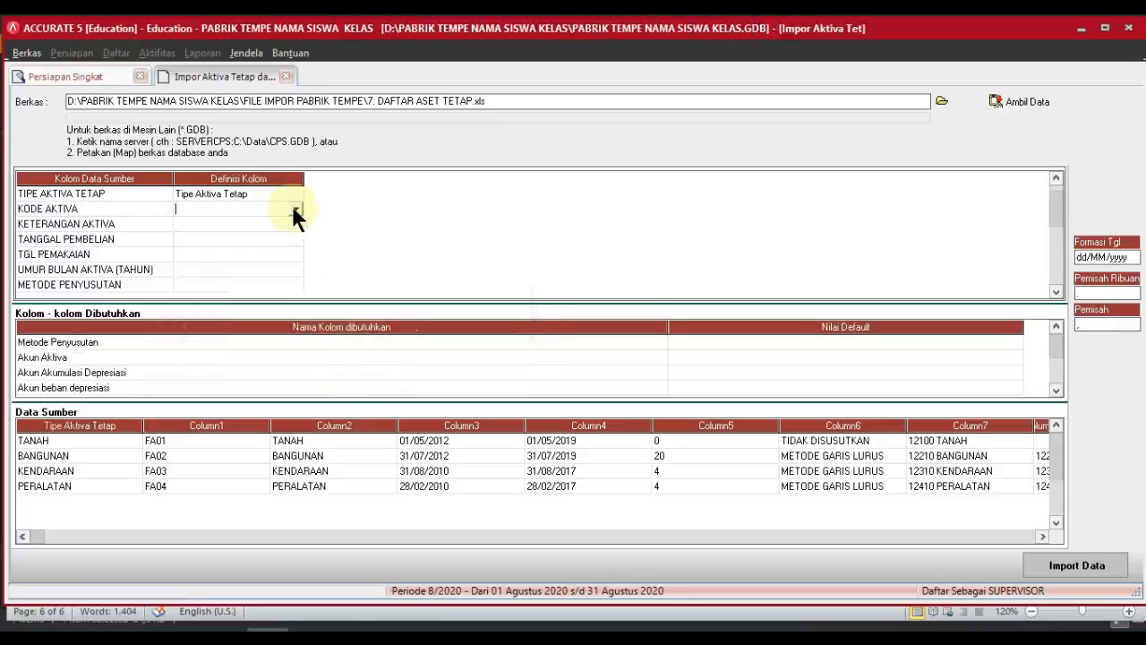
left_click(296, 211)
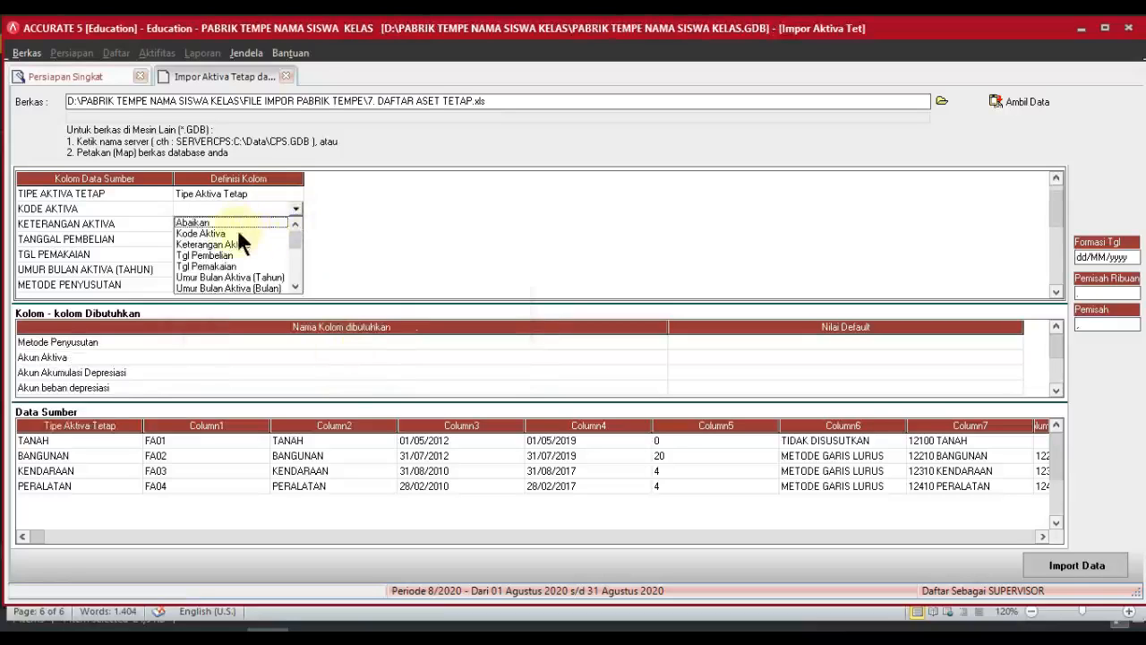
left_click(206, 234)
left_click(250, 224)
left_click(270, 222)
left_click(296, 224)
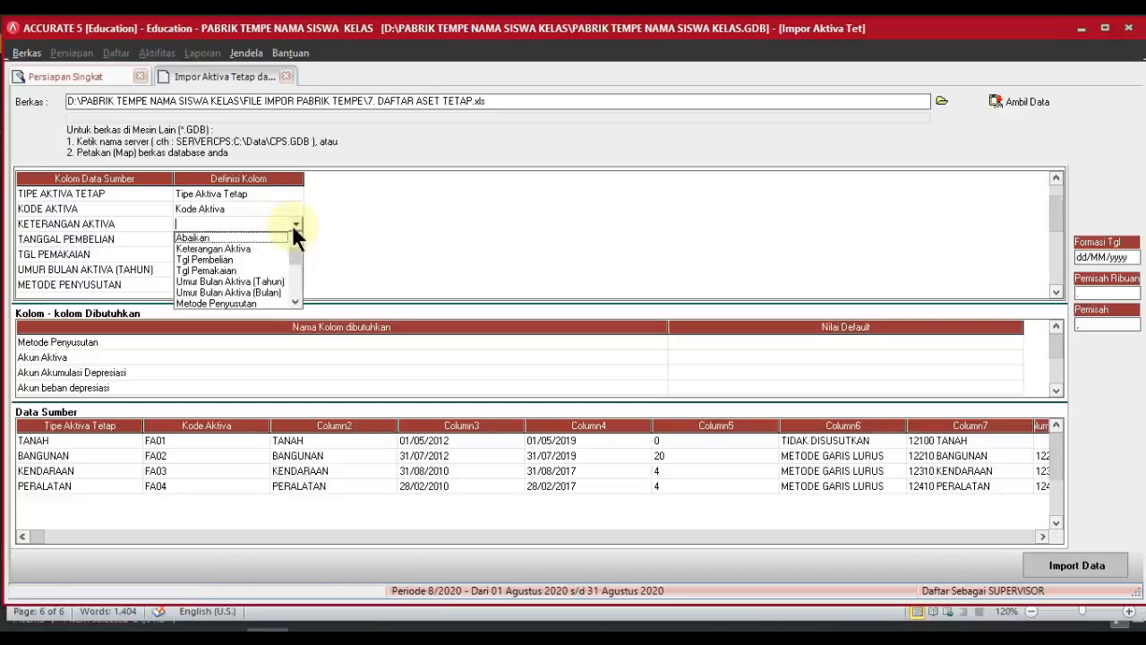
left_click(248, 242)
Step: Define the source column TANGGAL PEMBELIAN as Tgl Pembelian and TGL PEMAKAIAN as Tgl Pemakaian
left_click(248, 242)
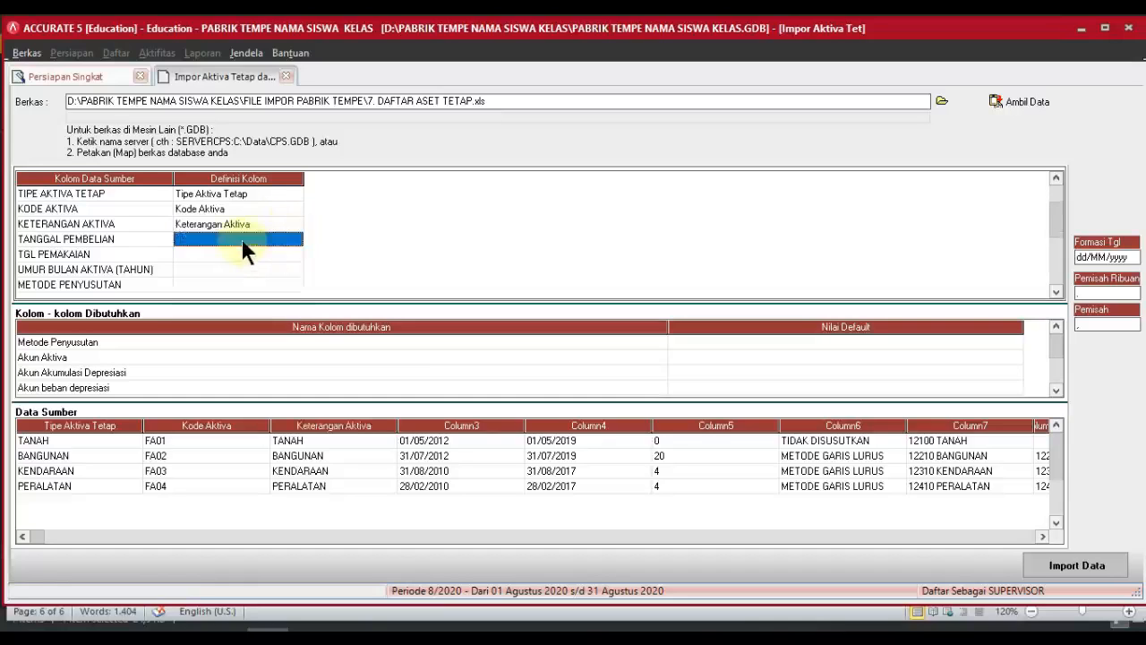
left_click(269, 239)
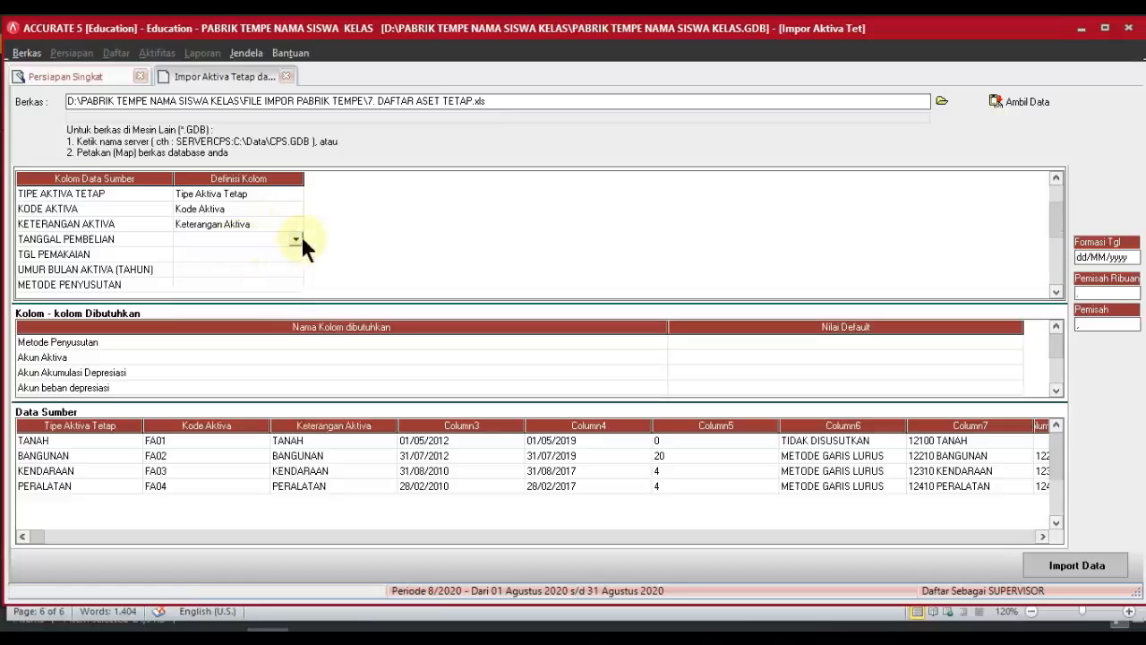
left_click(296, 238)
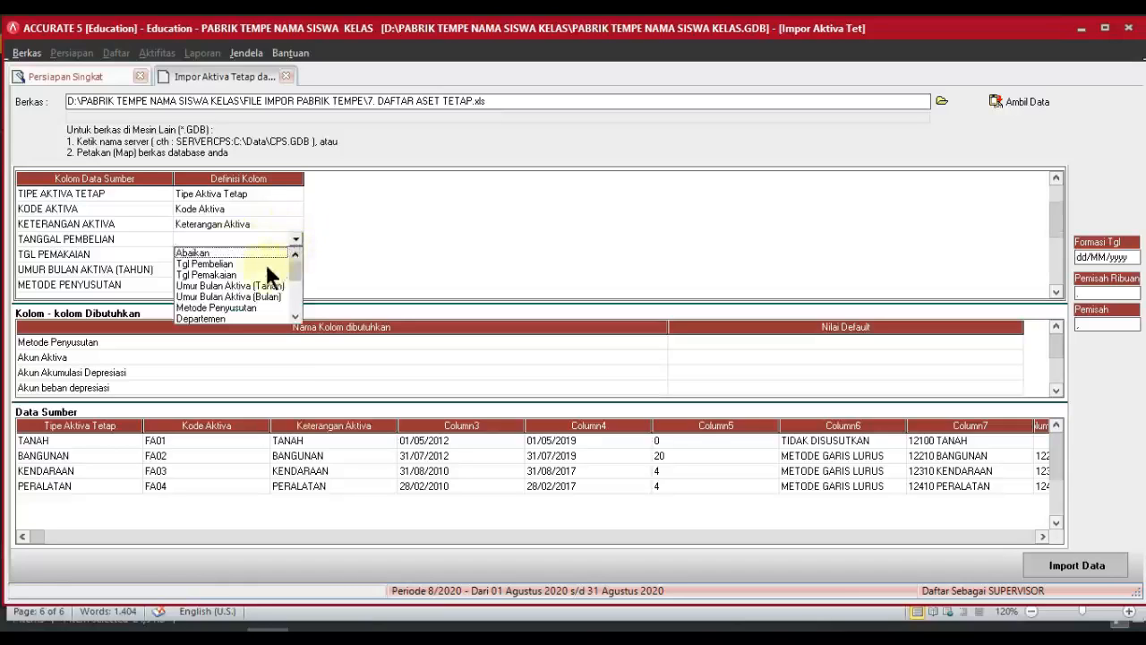
left_click(257, 261)
left_click(257, 254)
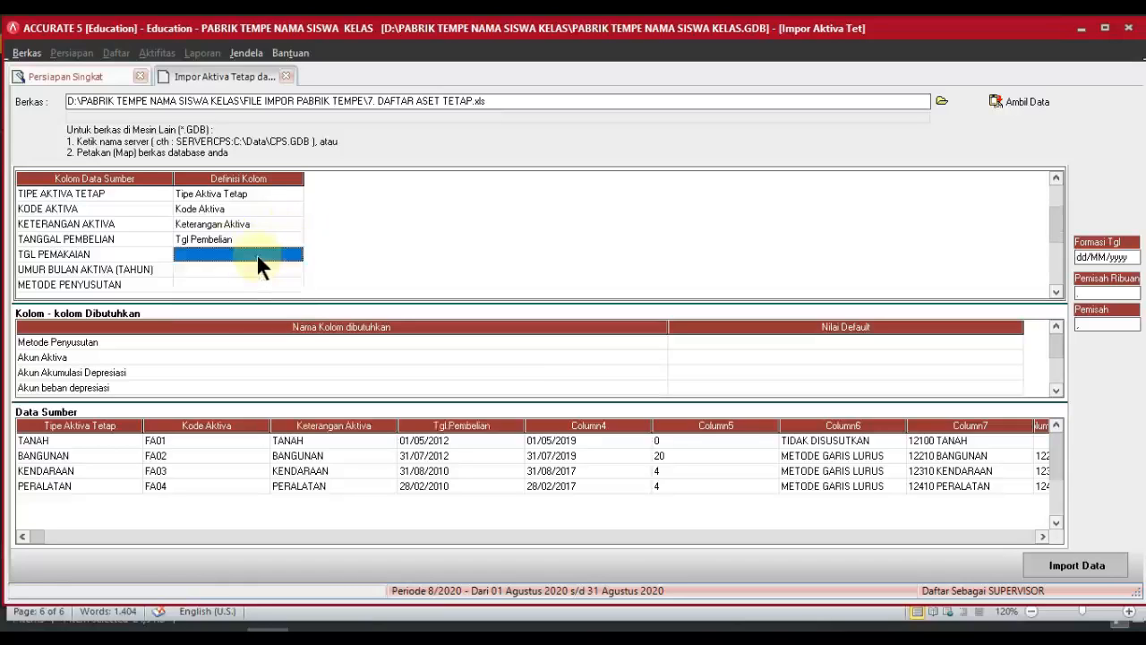
left_click(287, 254)
left_click(298, 252)
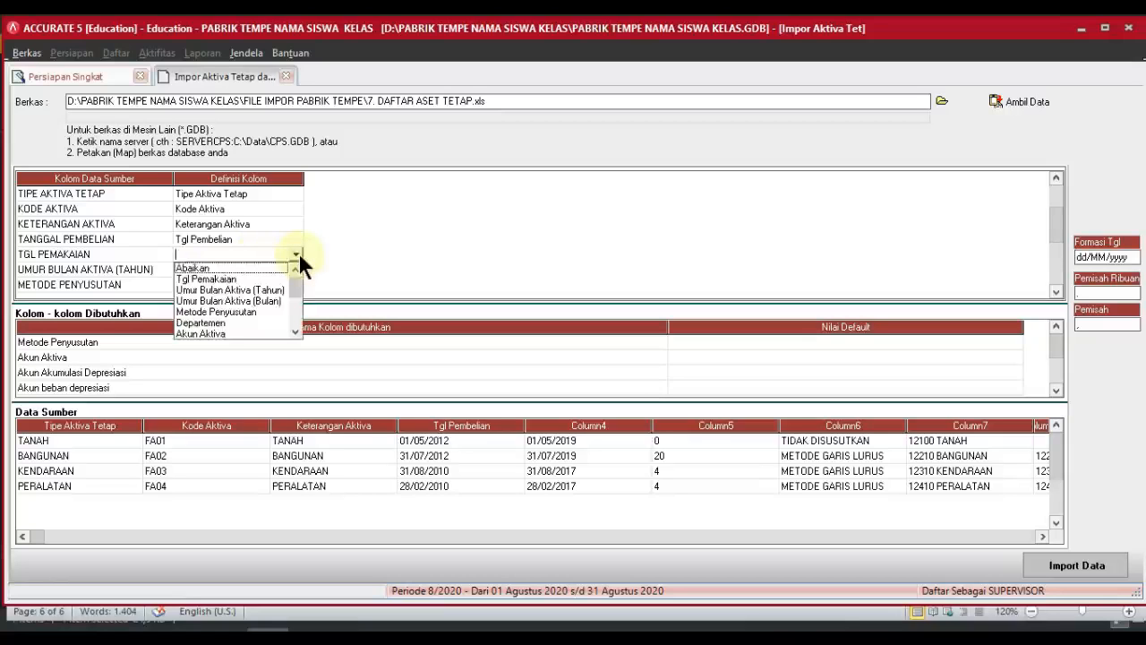
left_click(259, 275)
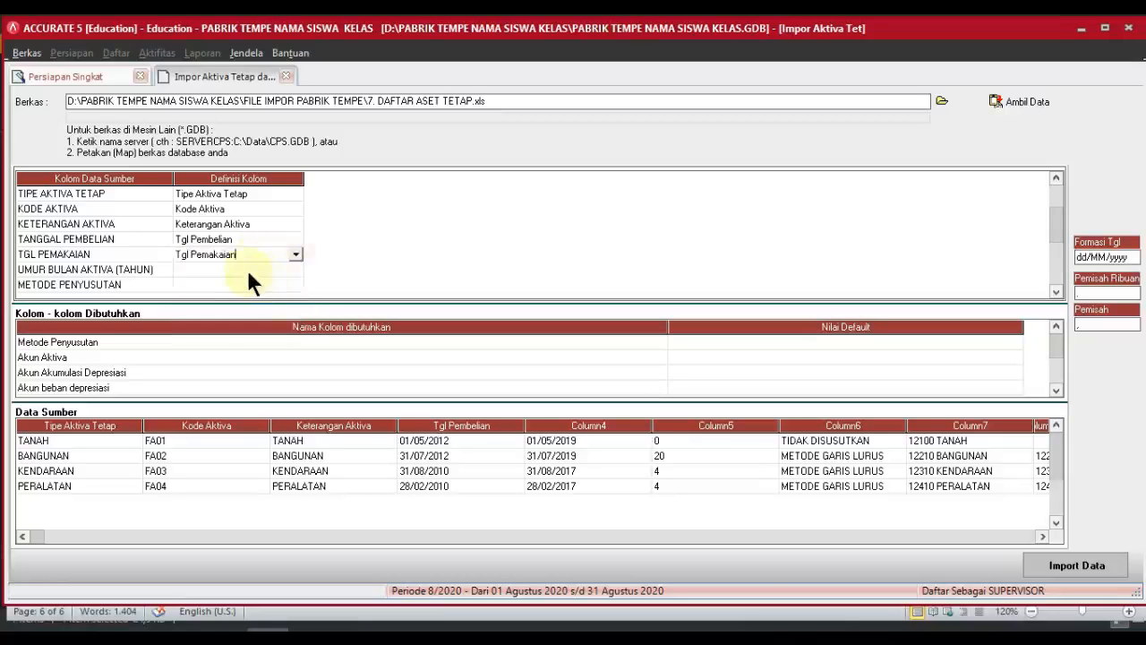
Step: Define the source column UMUR BULAN AKTIVA (TAHUN) as Umur Bulan Aktiva (Tahun) and METODE PENYUSUTAN as Metode Penyusutan
left_click(247, 269)
left_click(262, 269)
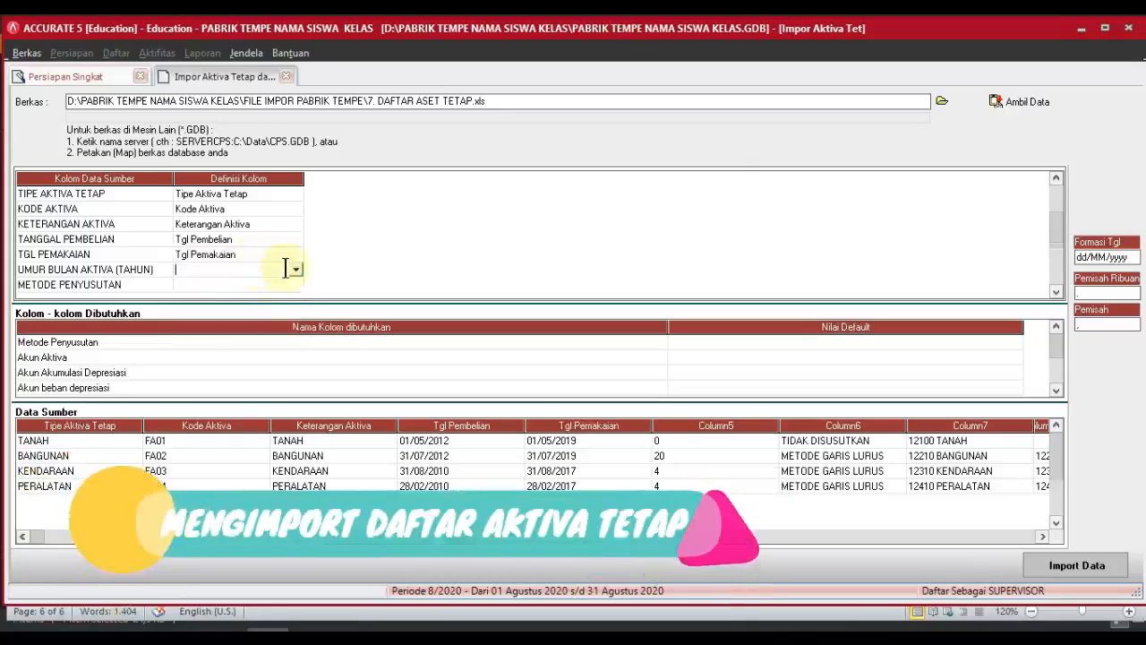
left_click(295, 268)
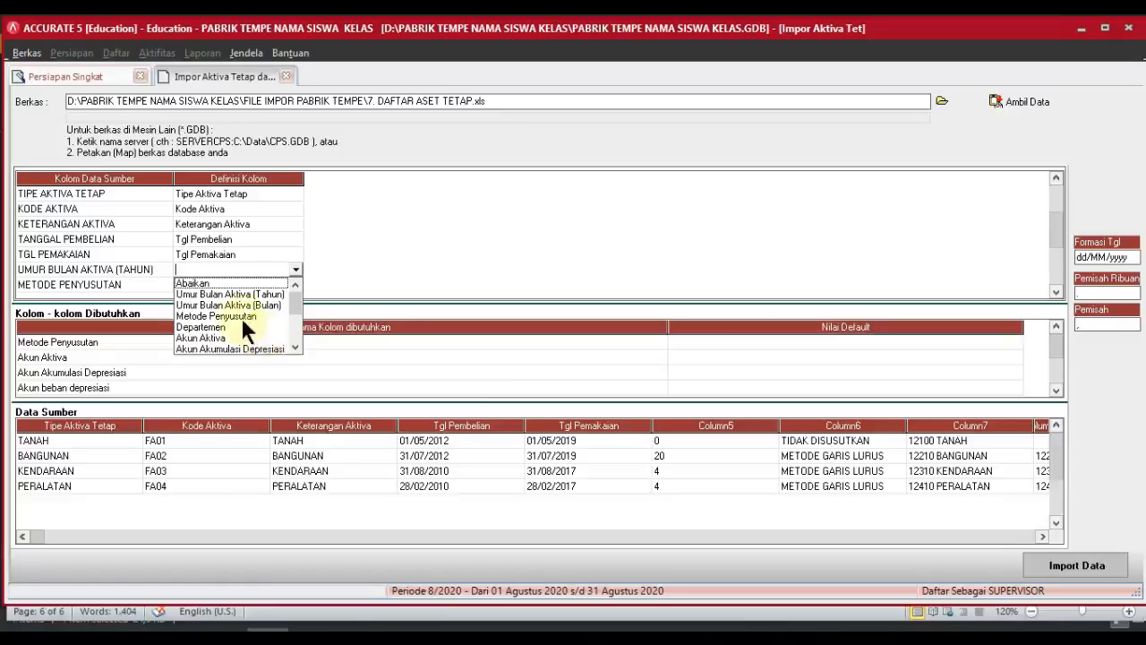
left_click(246, 293)
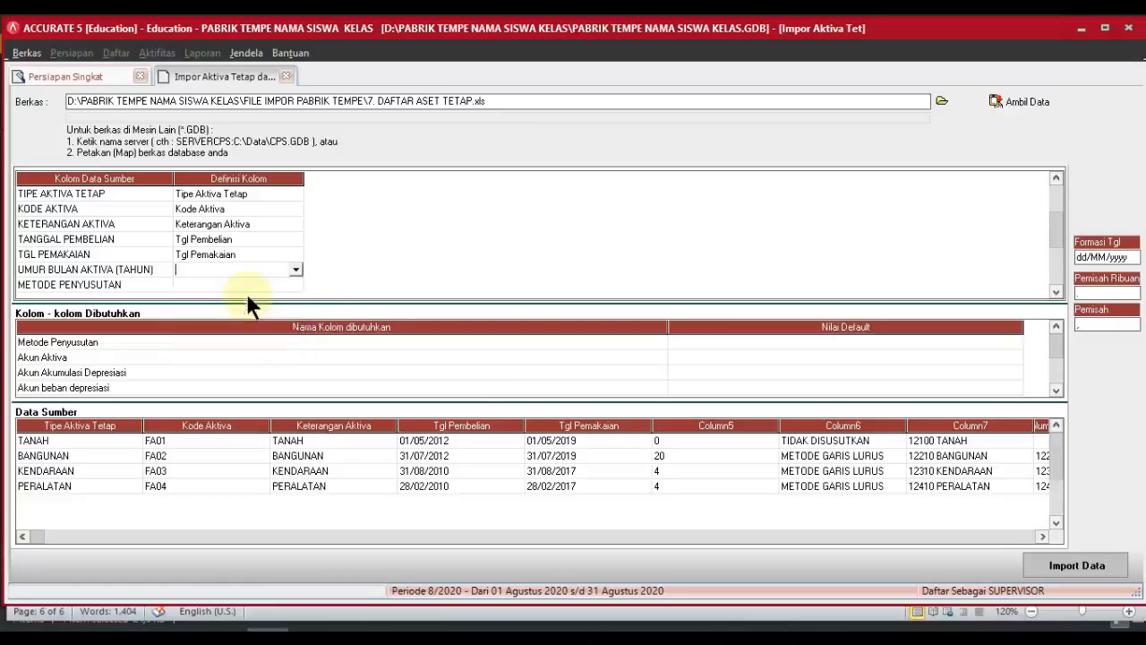
left_click(288, 285)
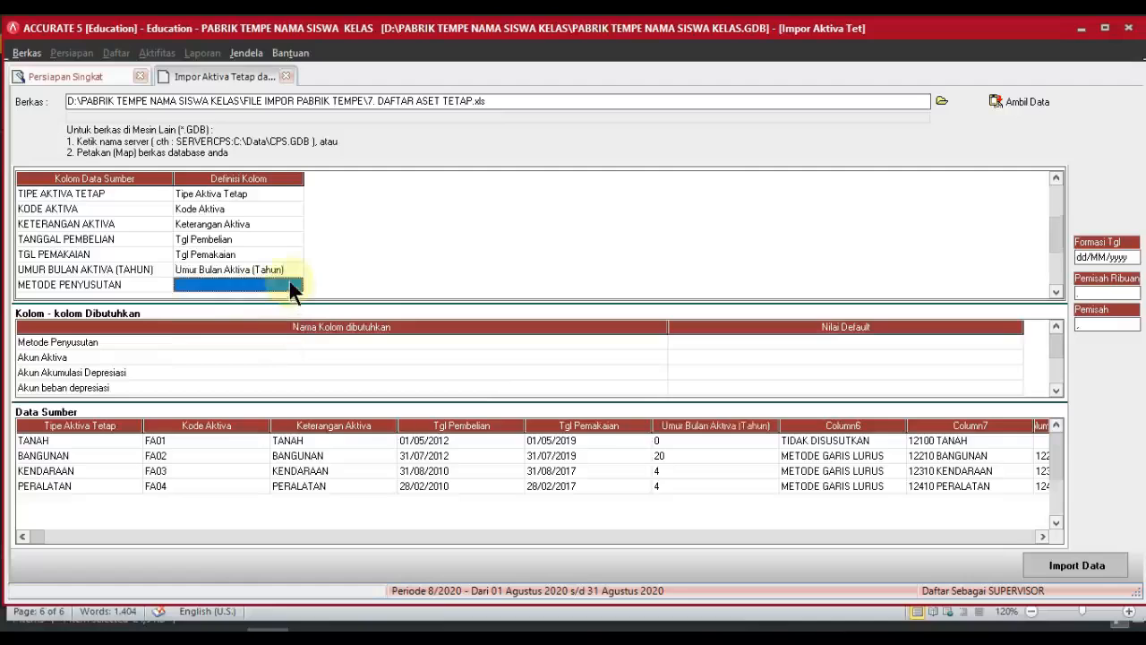
left_click(294, 283)
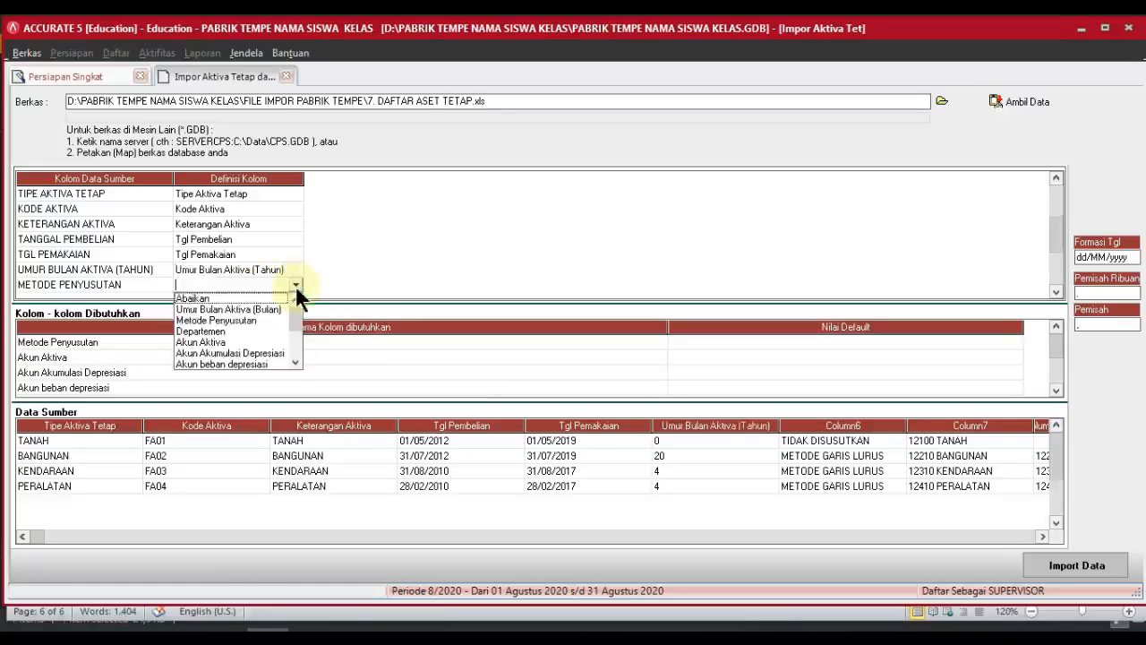
left_click(241, 319)
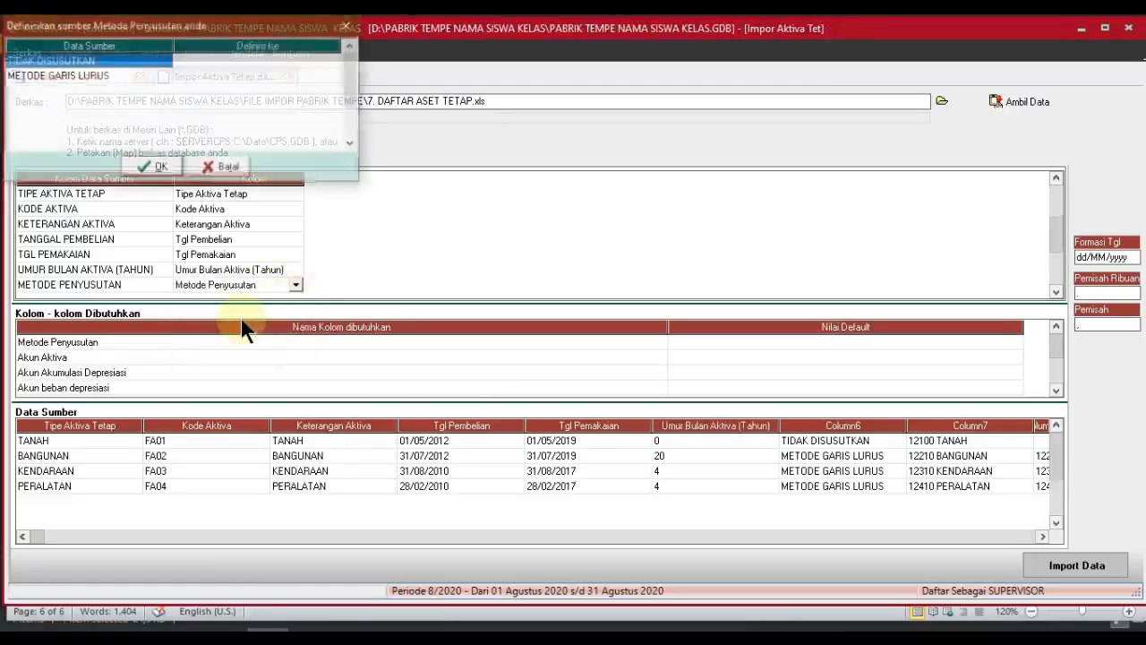
Step: Define the depreciation method TIDAK DISUSUTKAN as Tidak terdepresiasi and METODE GARIS LURUS as Metode Garis Lurus, and accept the definitions
left_click_drag(248, 27, 558, 240)
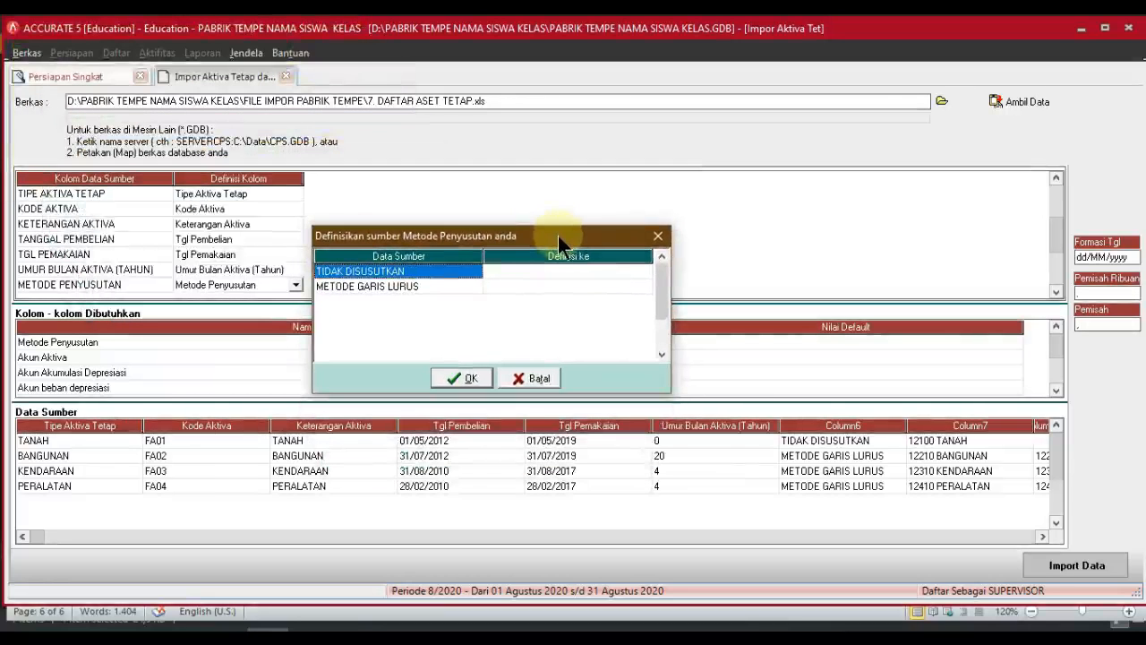
left_click(610, 269)
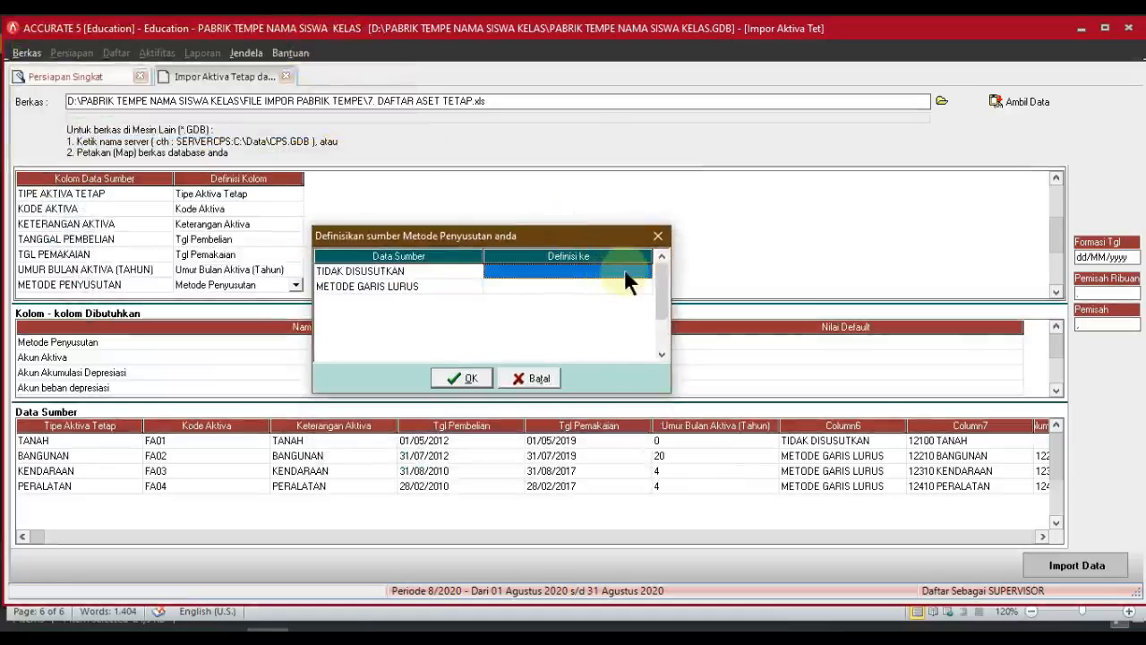
left_click(644, 271)
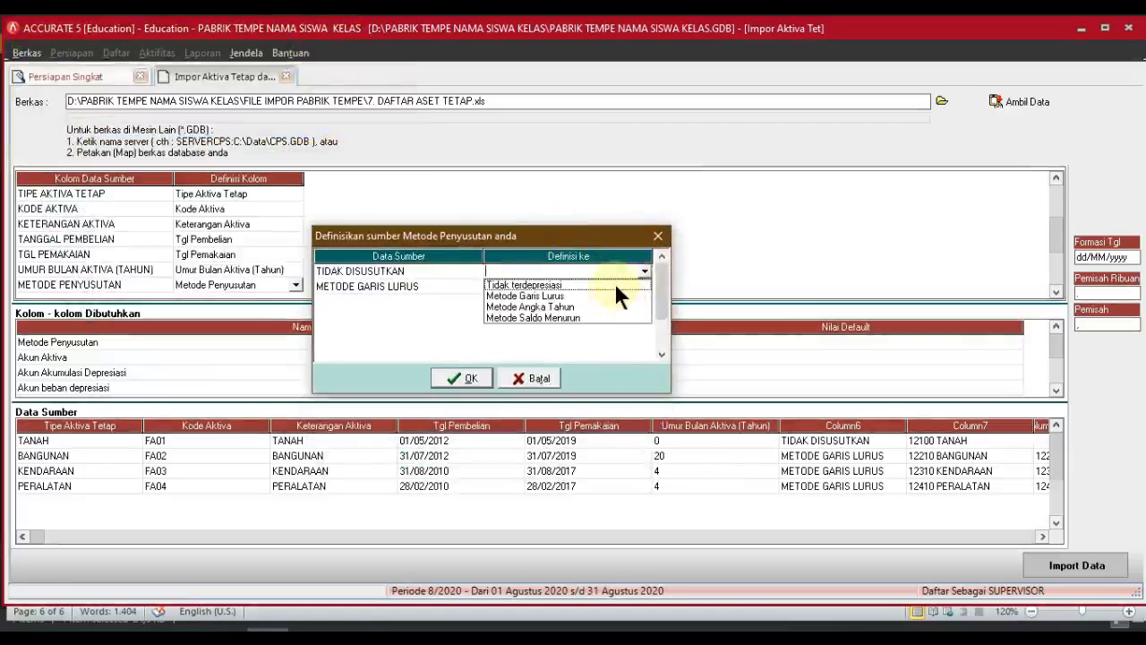
left_click(617, 285)
left_click(616, 285)
left_click(615, 285)
left_click(644, 287)
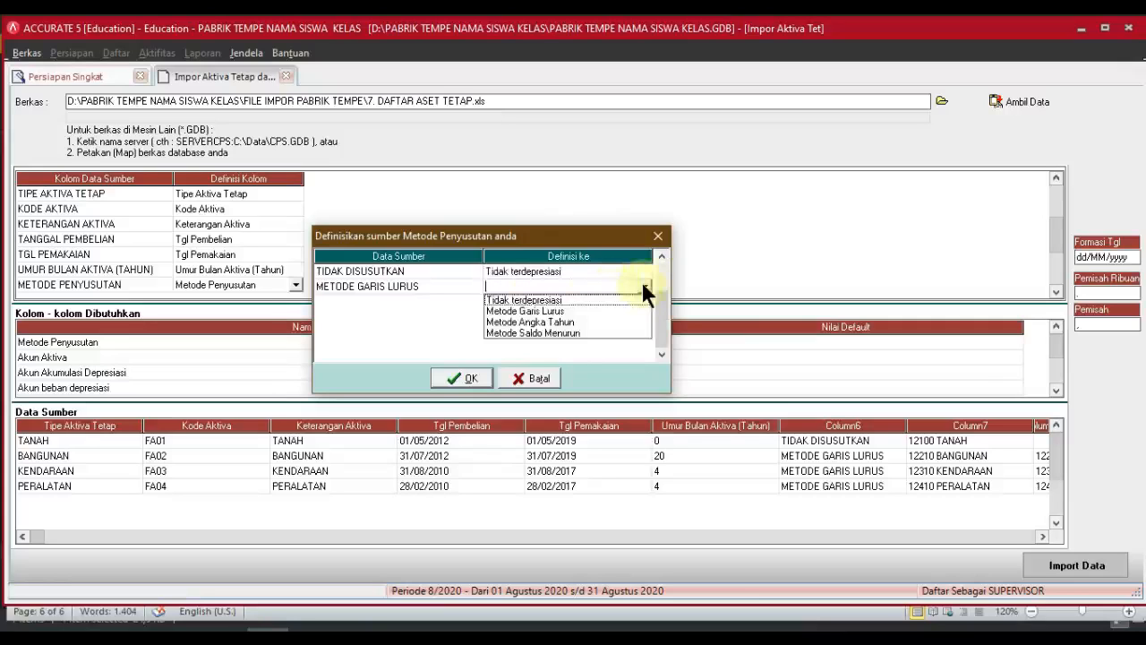
left_click(567, 310)
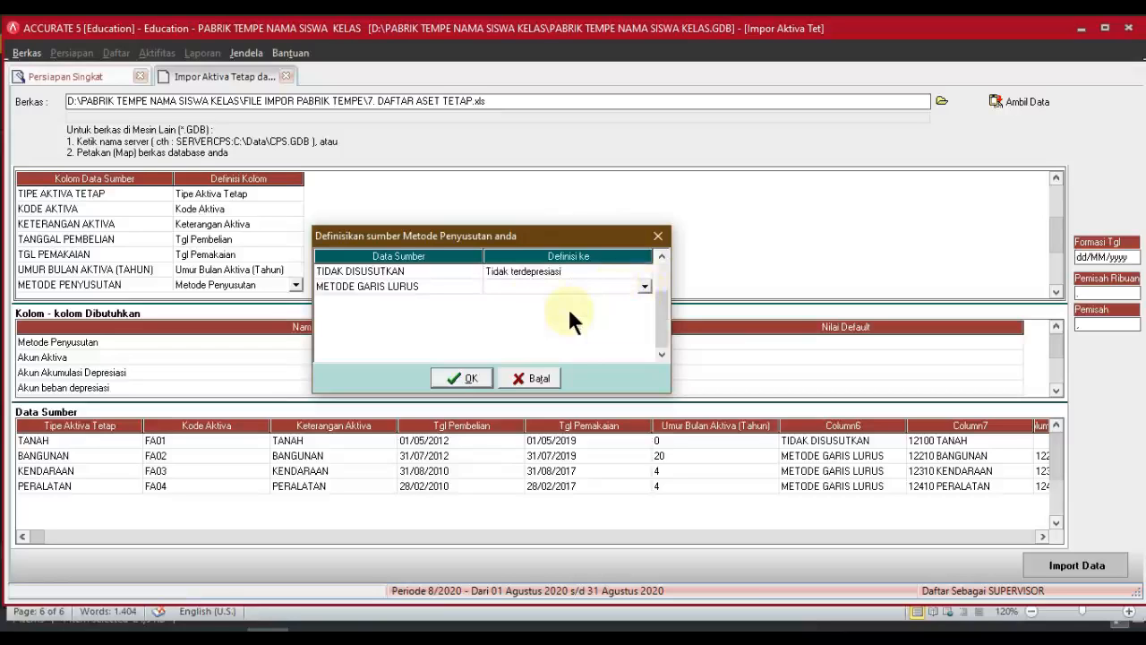
left_click(439, 378)
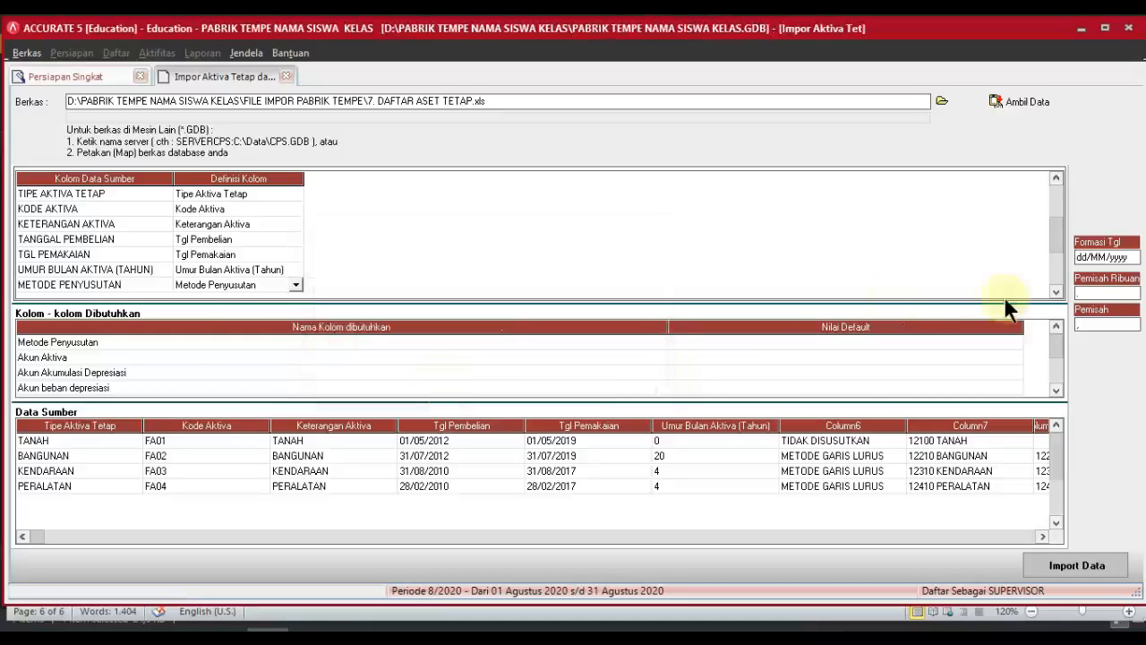
Step: Define the source column AKUN AKTIVA as Akun Aktiva
left_click(1059, 266)
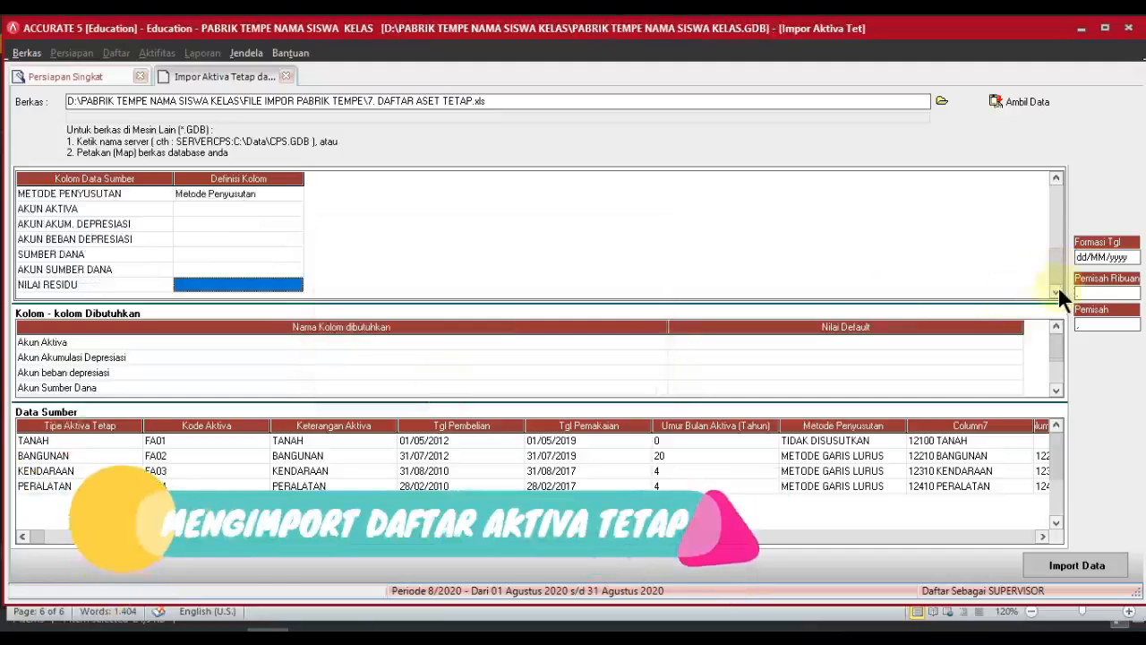
left_click(299, 208)
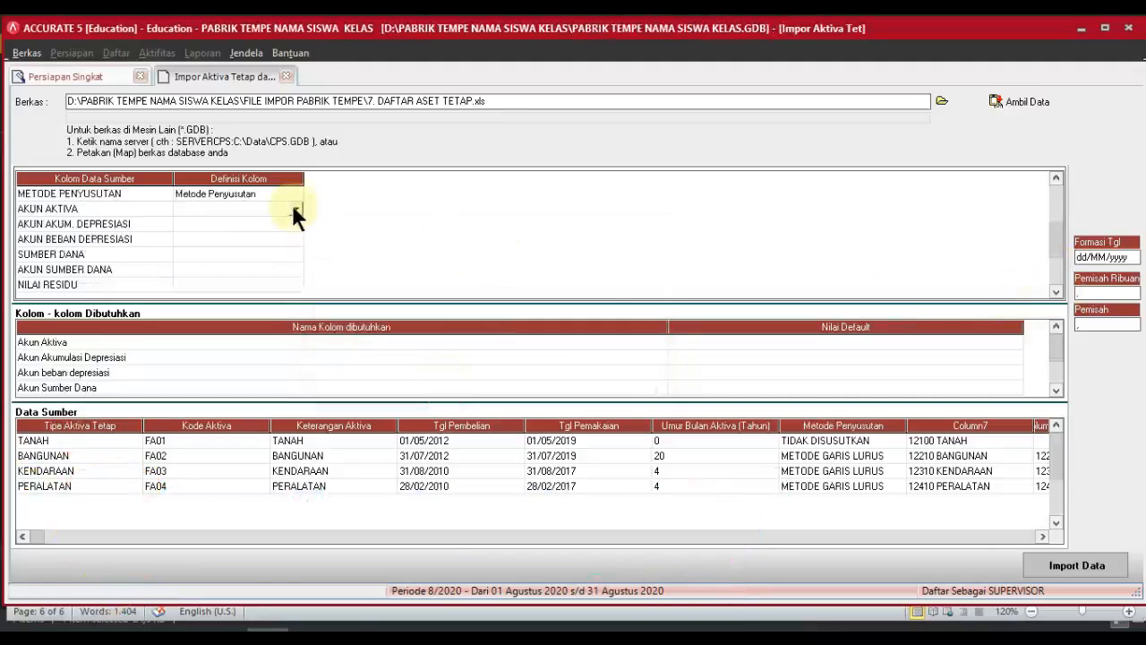
left_click(295, 209)
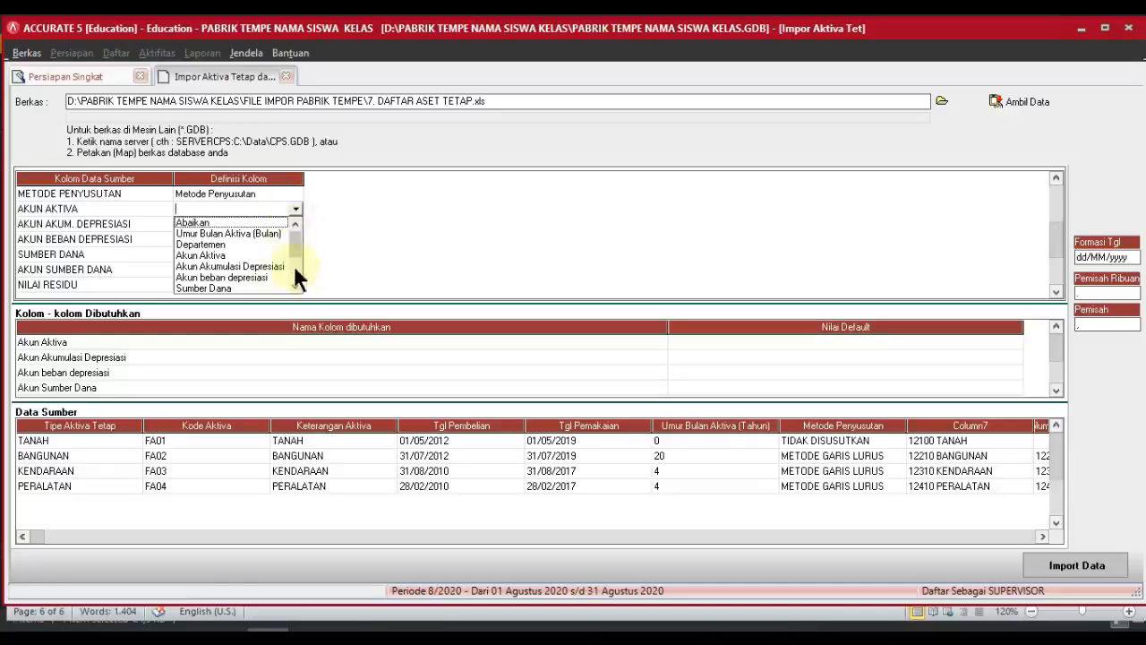
left_click(195, 254)
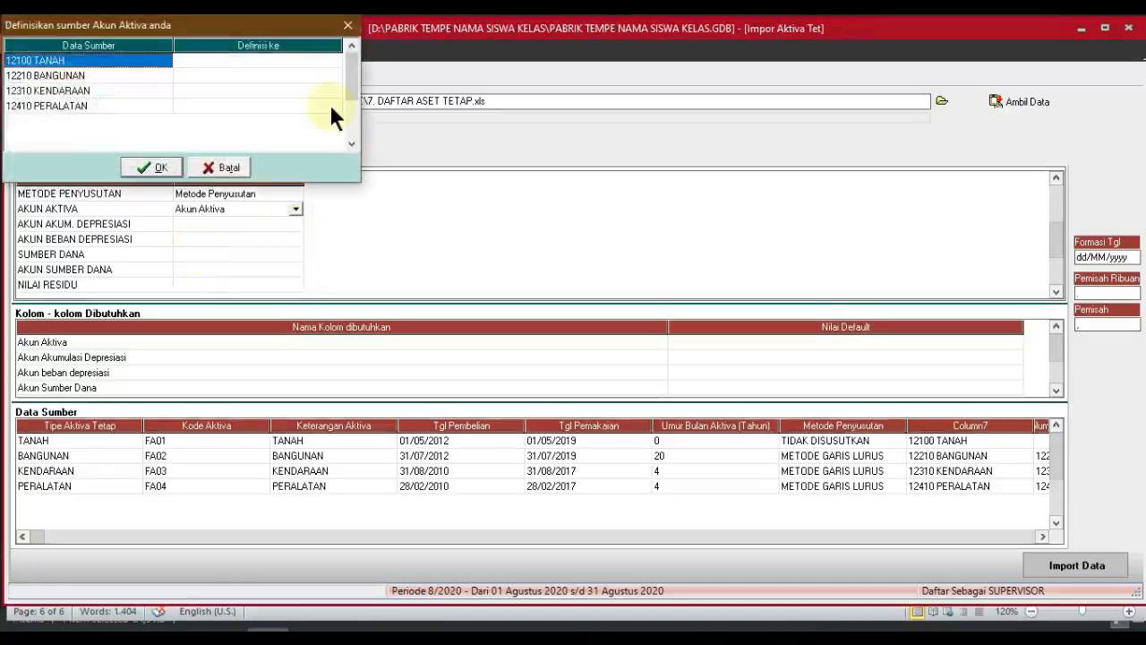
Step: Move the asset account definition dialog clear of the mapping table and define the source account 12100 TANAH as 12100, TANAH
left_click_drag(282, 26, 631, 140)
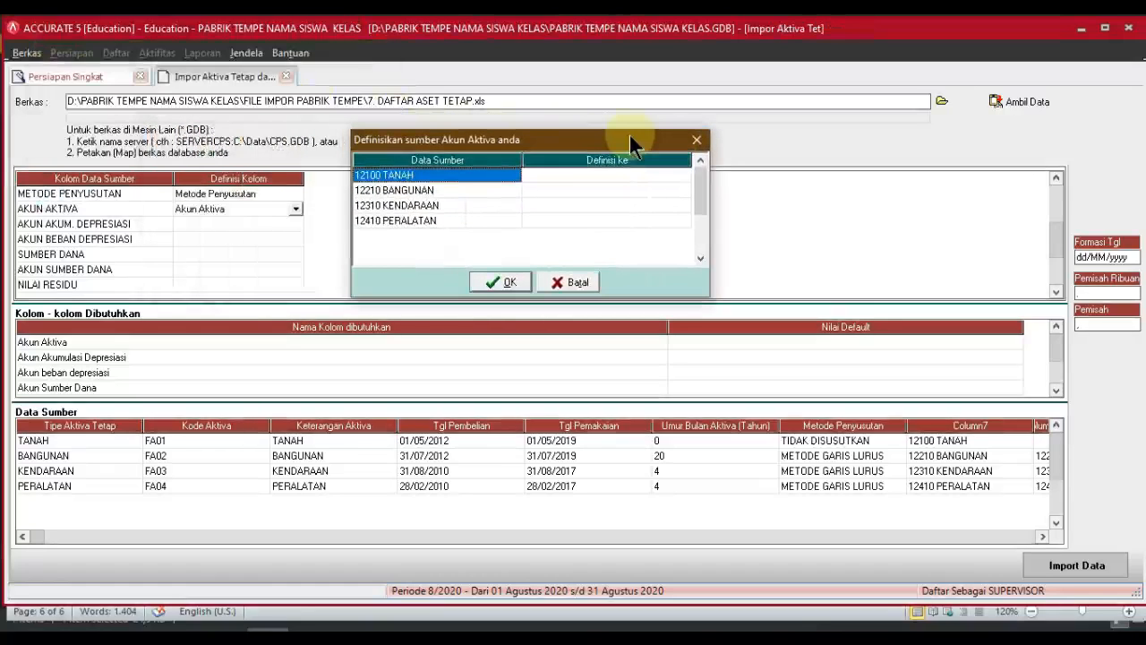
left_click(670, 177)
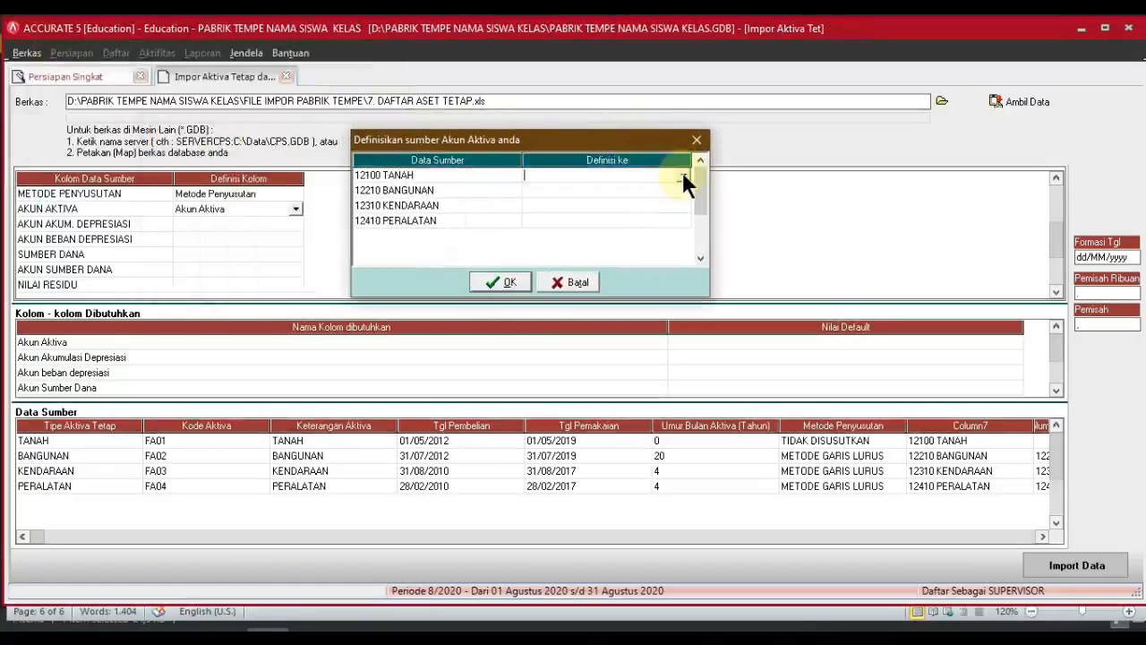
left_click(682, 177)
left_click(671, 184)
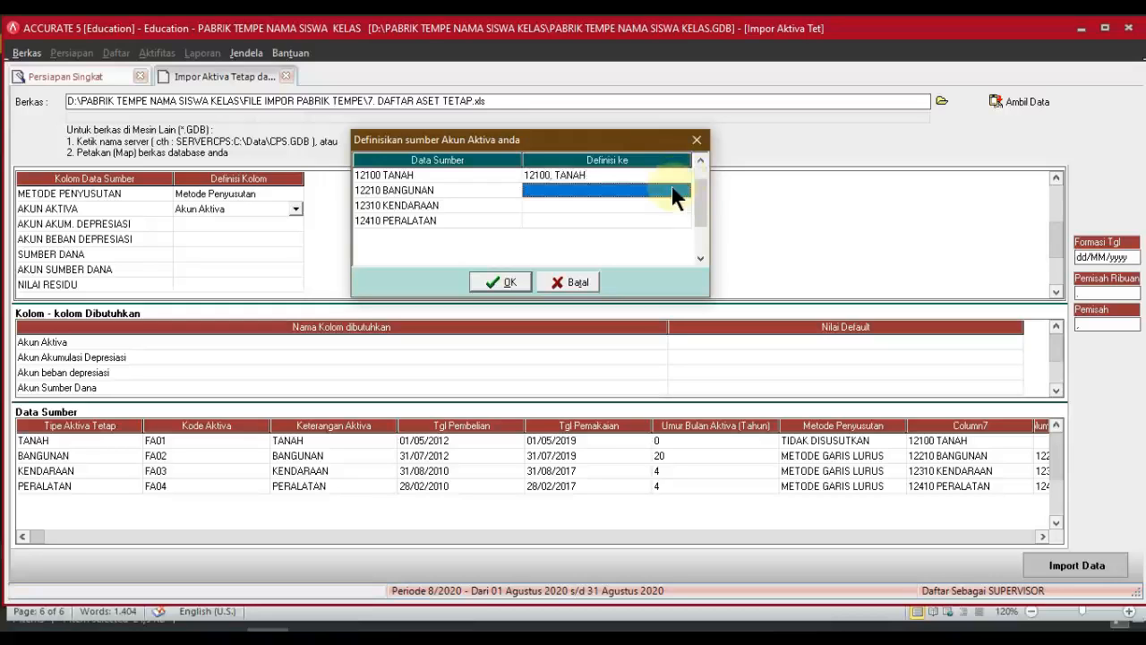
Step: Define the source asset account 12210 BANGUNAN as 12210, BANGUNAN and 12310 KENDARAAN as 12300, KENDARAAN
left_click(679, 189)
left_click(680, 190)
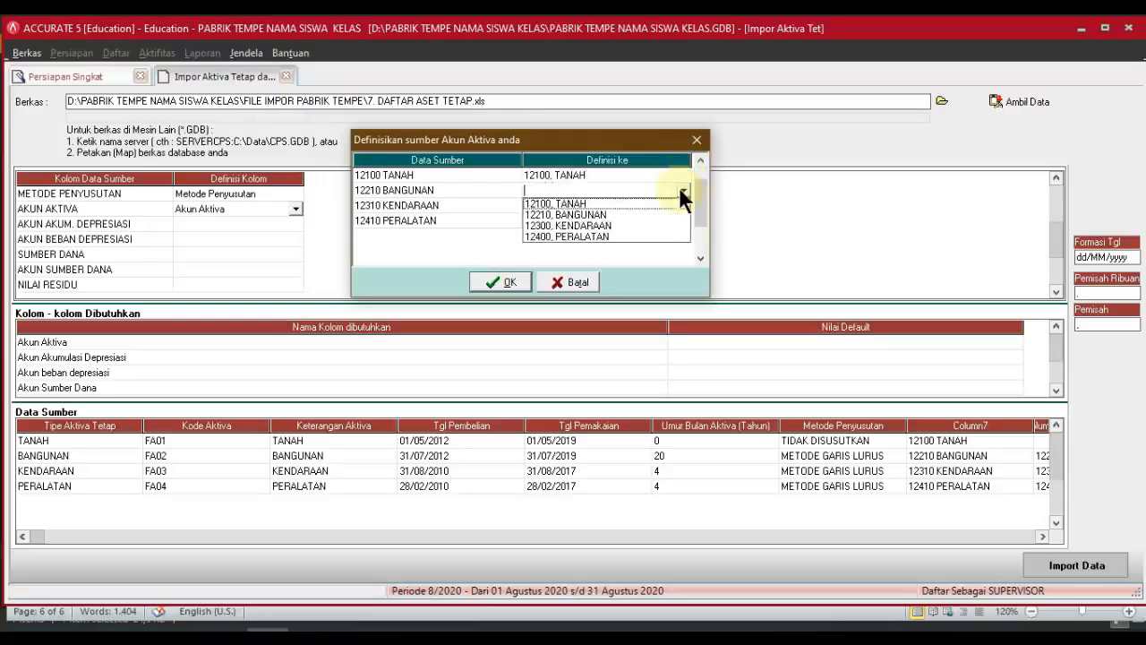
left_click(678, 213)
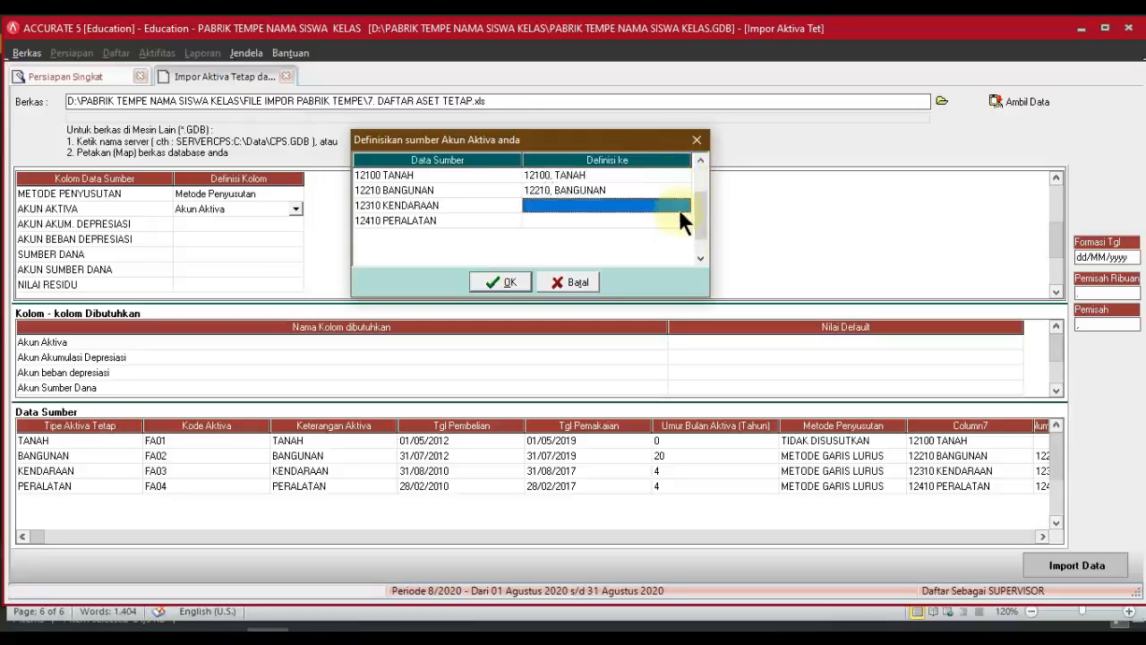
left_click(679, 208)
left_click(679, 205)
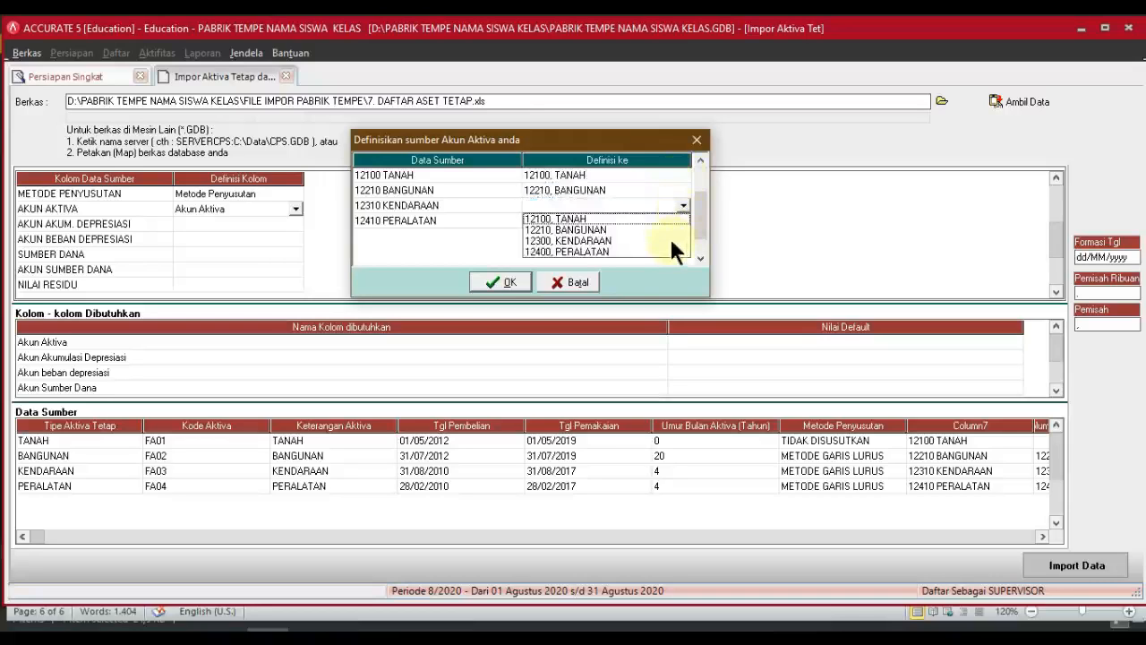
left_click(671, 240)
Step: Define the source asset account 12410 PERALATAN as 12400, PERALATAN and accept the asset account definitions
left_click(674, 220)
left_click(675, 220)
left_click(683, 221)
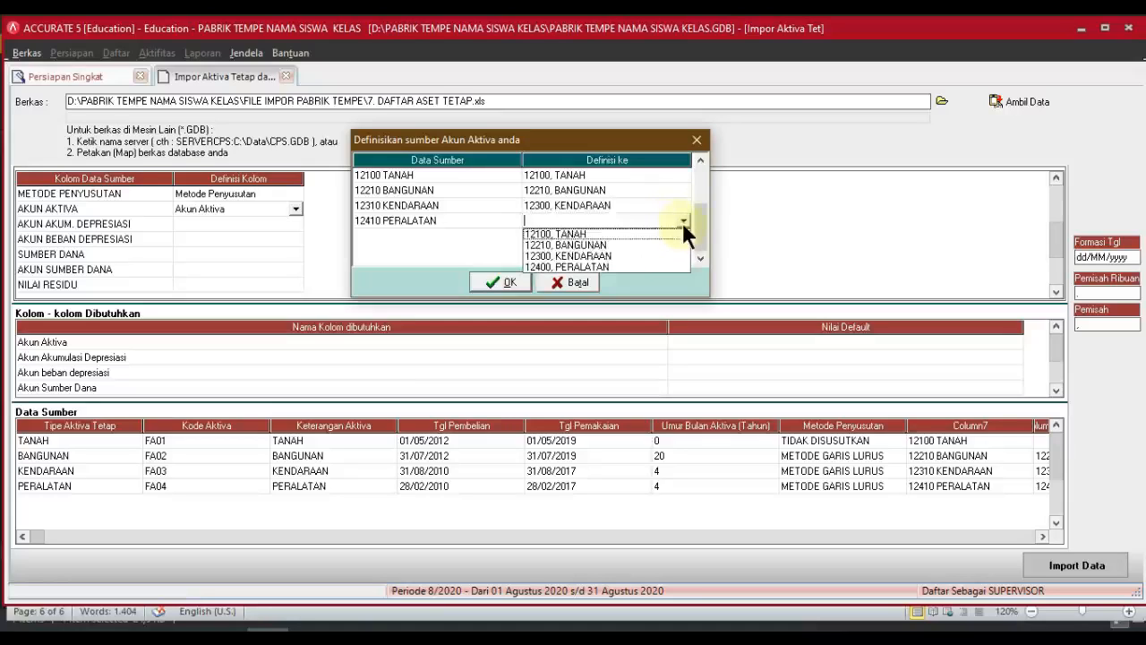
left_click(629, 266)
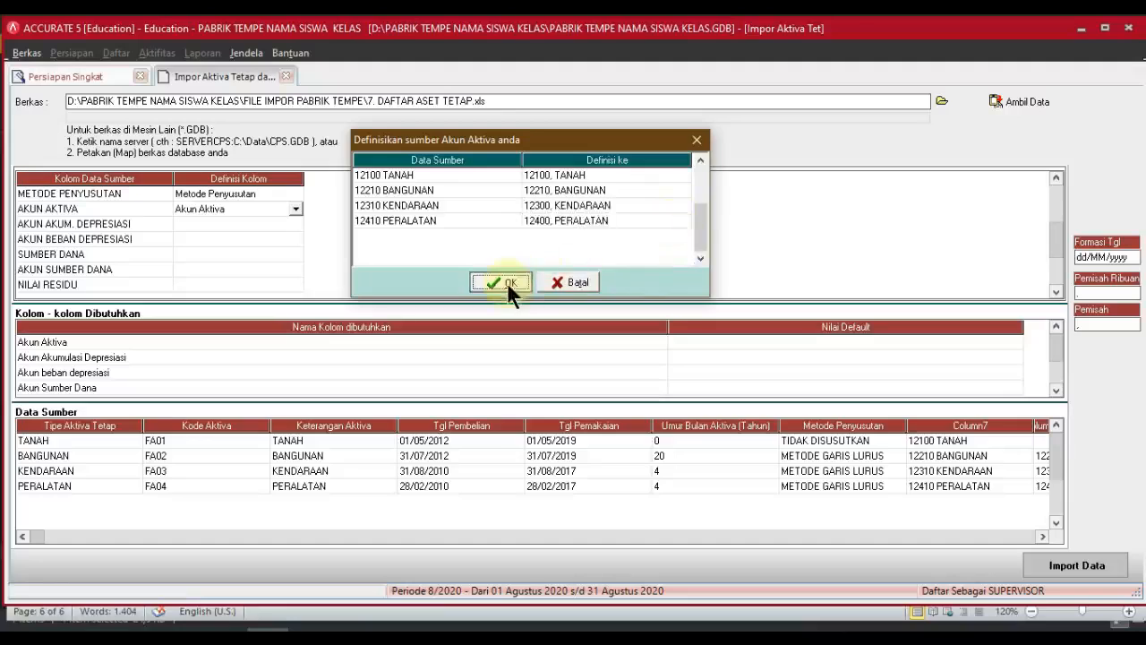
left_click(507, 283)
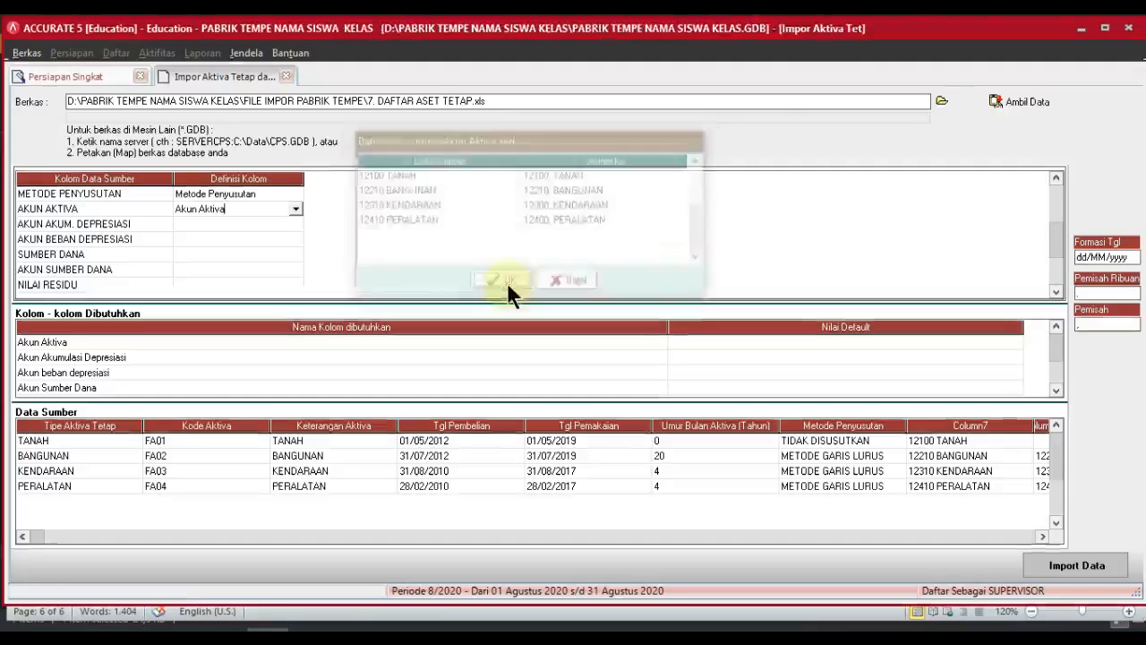
Step: Define the source column AKUN AKUM. DEPRESIASI as Akun Akumulasi Depresiasi and move the account definition dialog clear of the mapping table
left_click(288, 224)
left_click(295, 224)
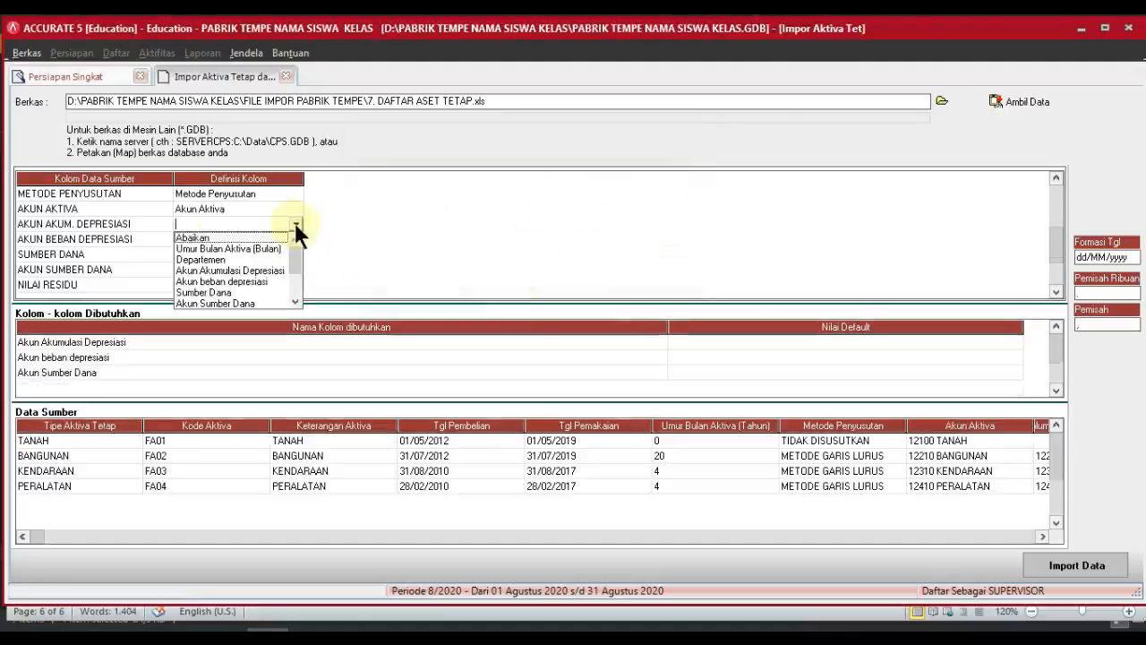
left_click(235, 267)
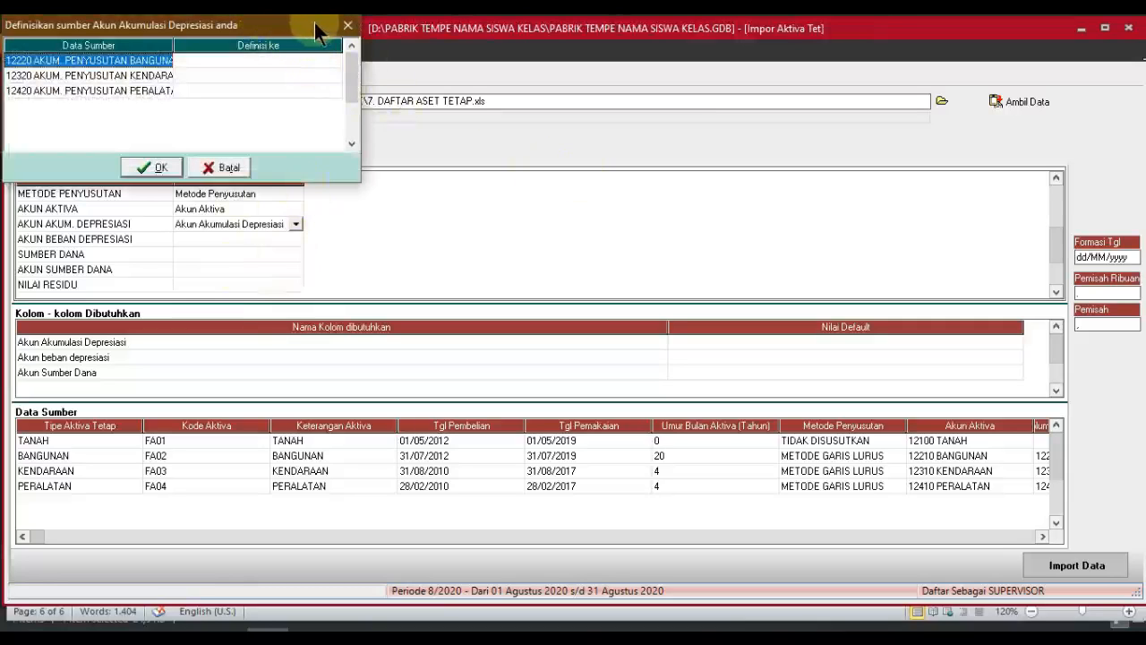
left_click_drag(314, 24, 701, 166)
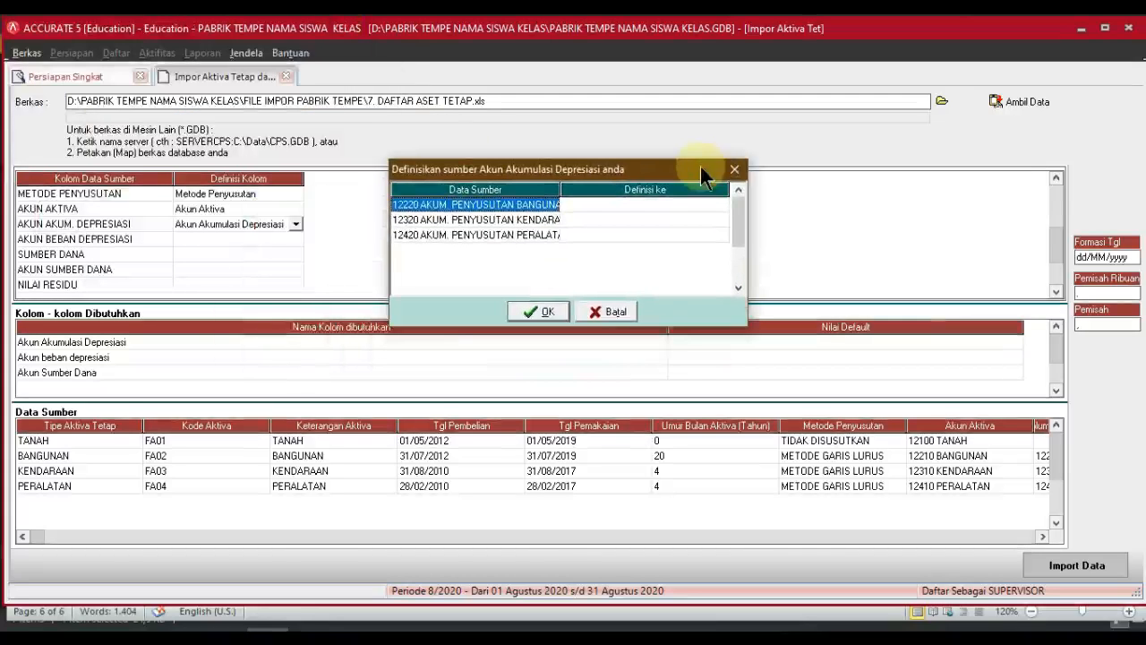
Step: Define source account 12220 as 12220, AKUM. PENYUSUTAN BANGUNAN and source account 12320 as 12310, AKUM. PENYUSUTAN KENDARAAN
left_click(707, 205)
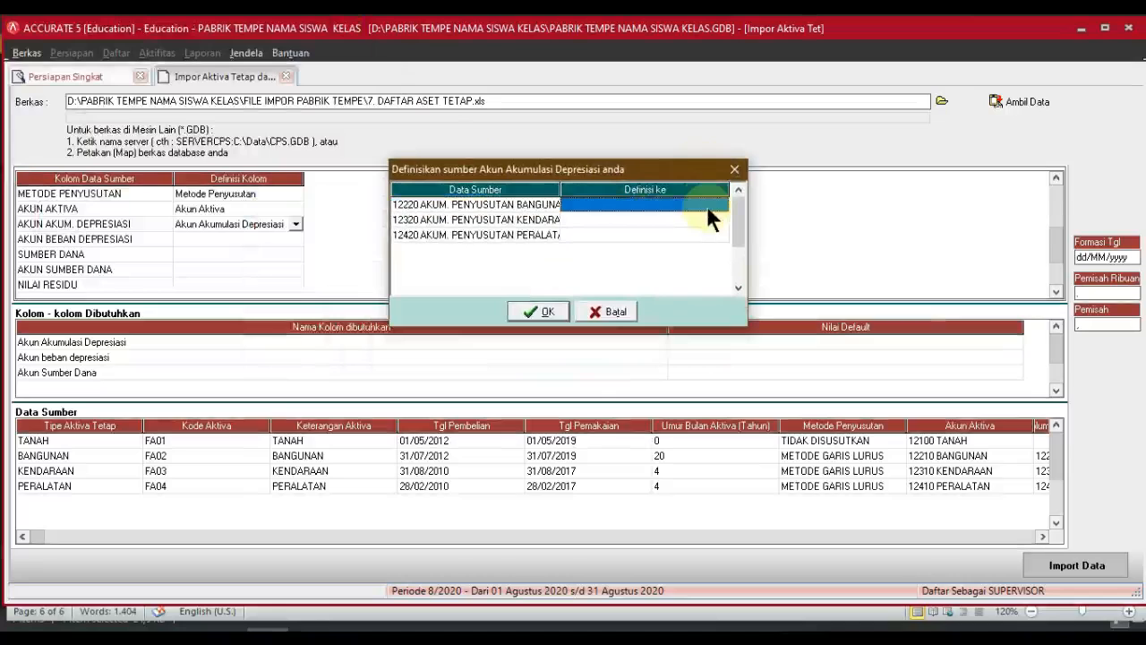
left_click(709, 205)
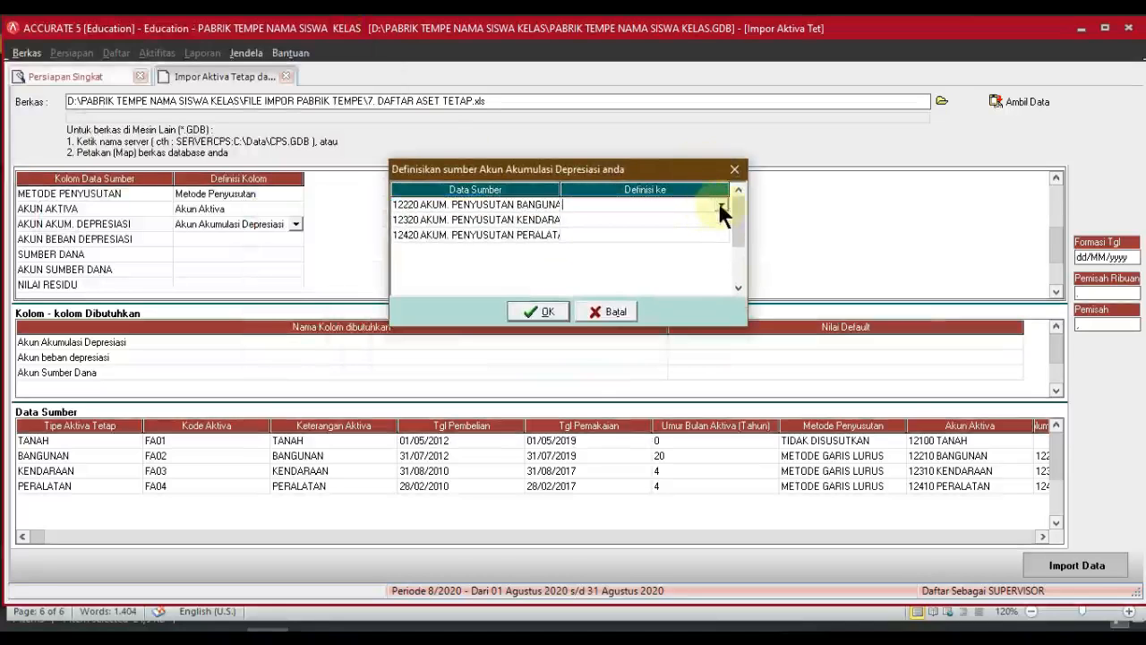
left_click(721, 205)
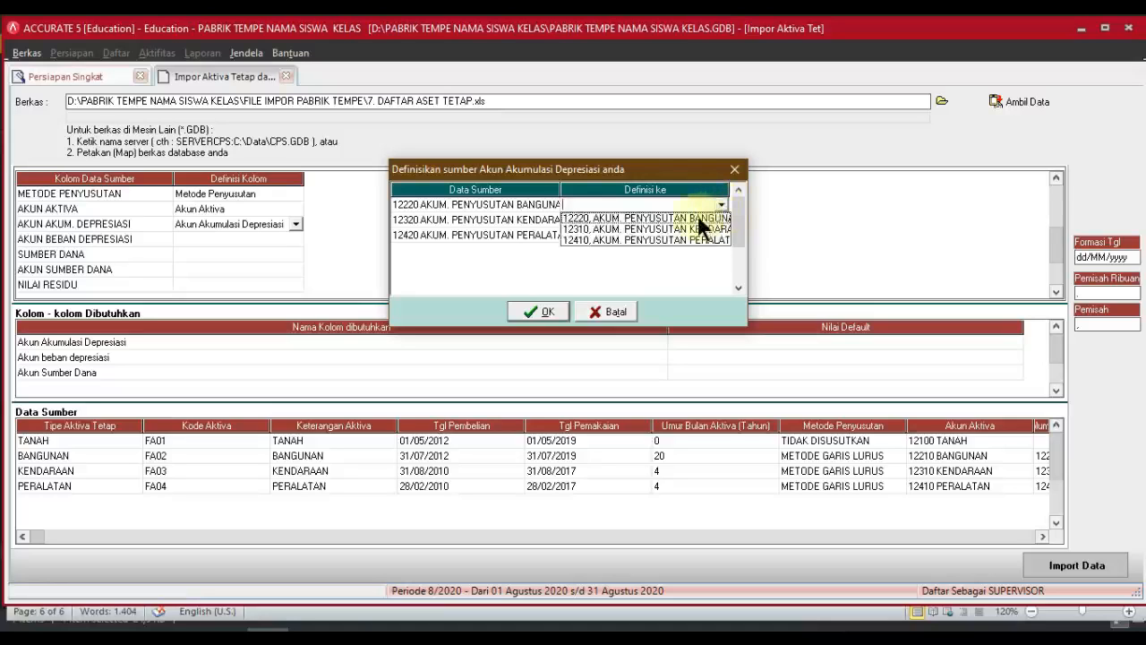
left_click(720, 218)
left_click(715, 219)
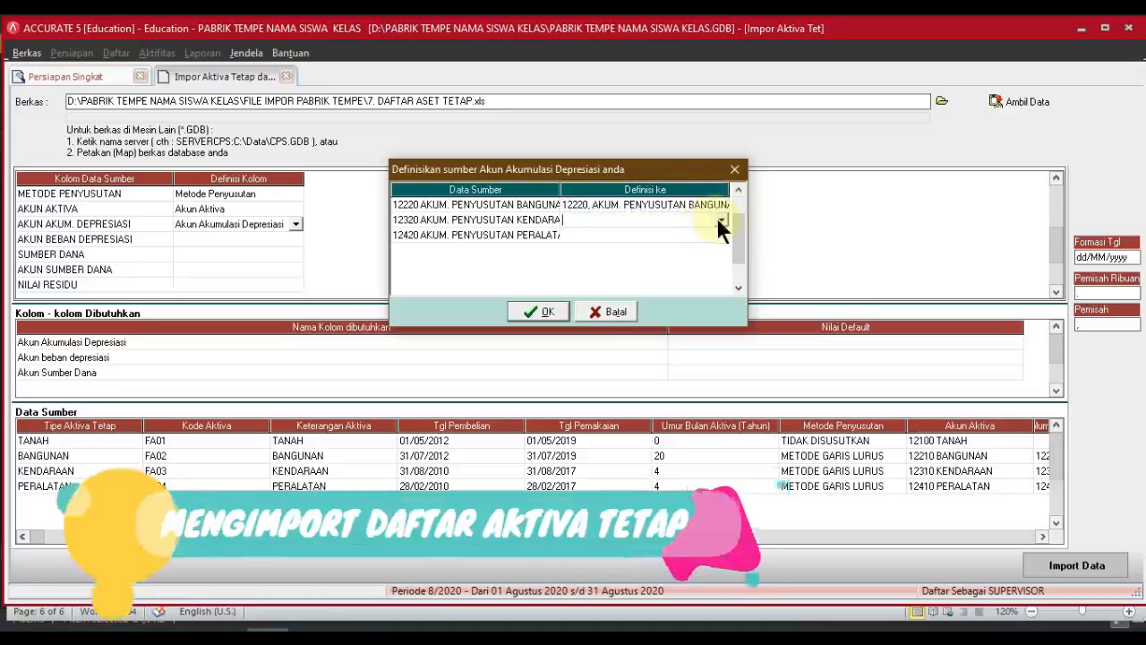
left_click(720, 219)
left_click(719, 244)
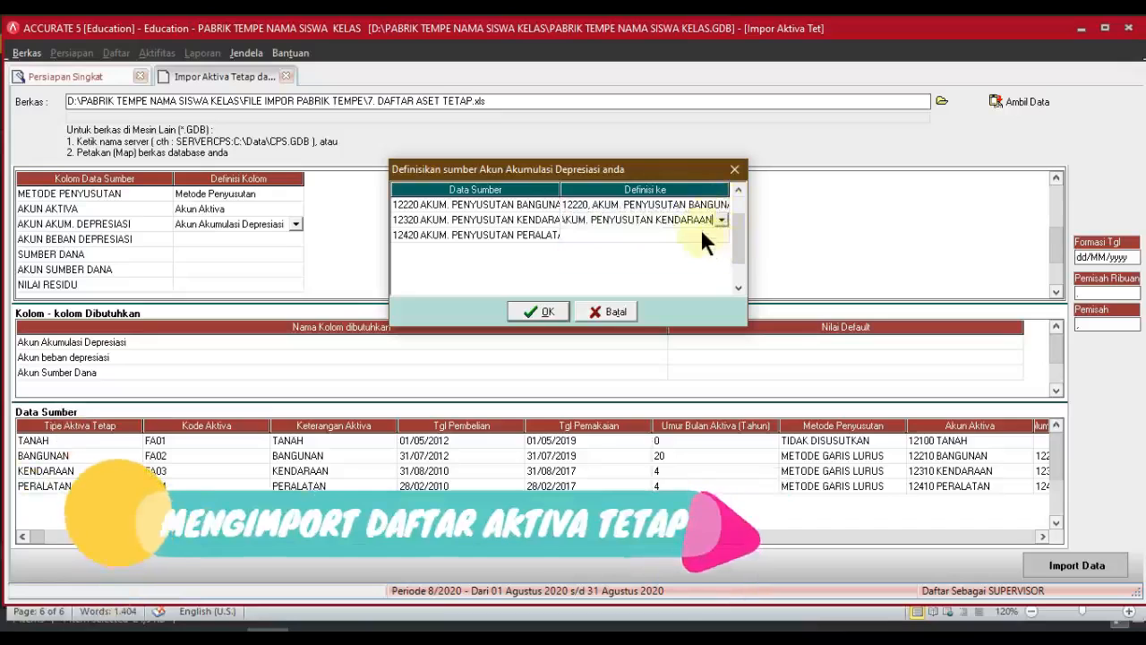
Step: Define source account 12420 as 12410, AKUM. PENYUSUTAN PERALATAN and accept the accumulated depreciation account definitions
left_click(701, 231)
left_click(703, 233)
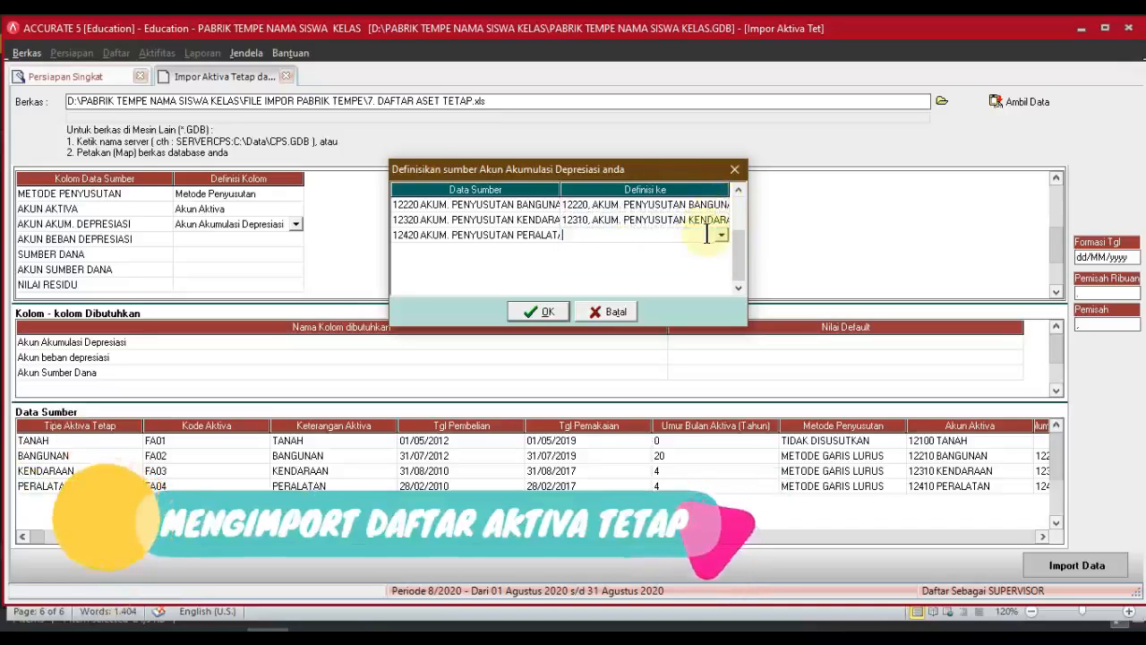
left_click(720, 235)
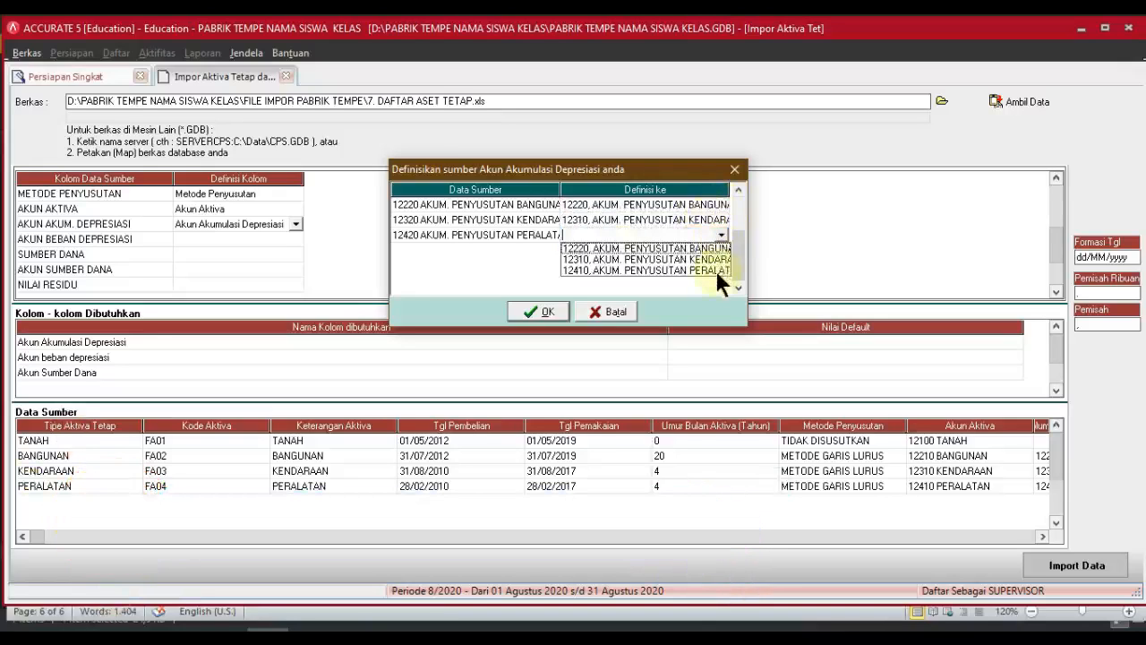
left_click(711, 265)
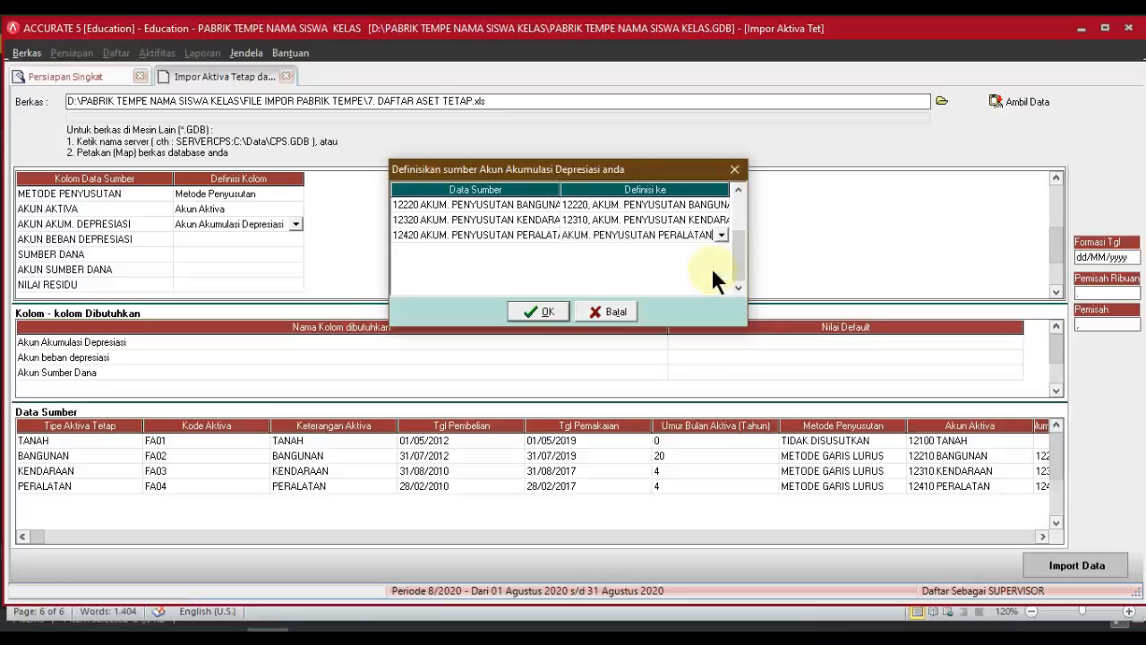
left_click(564, 310)
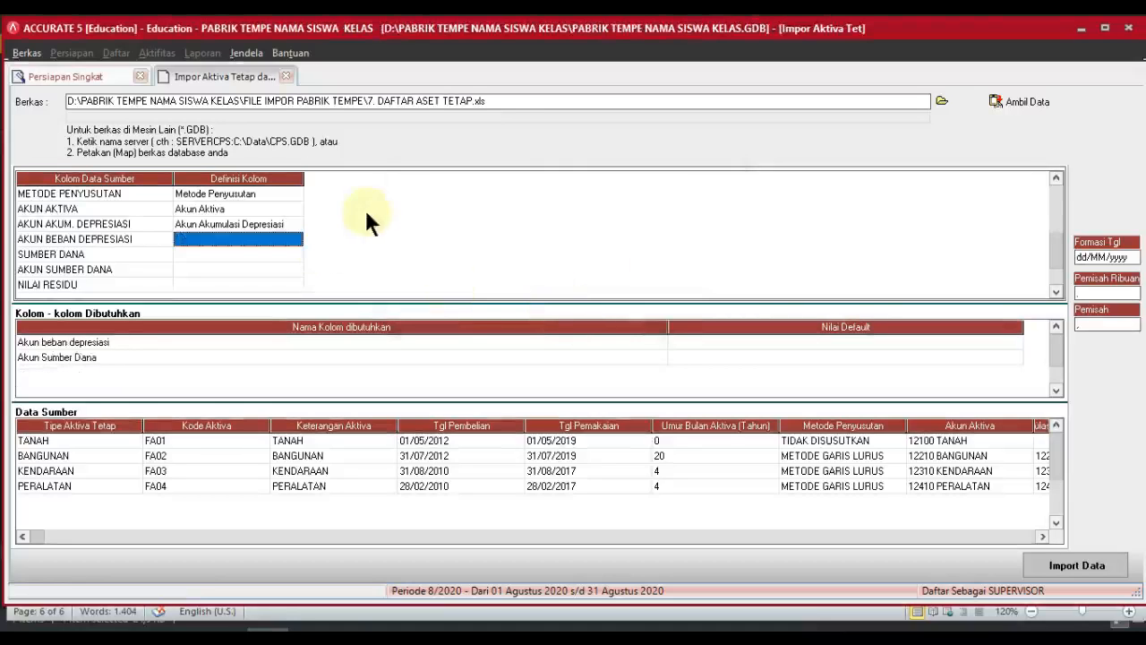
Step: Define the source column AKUN BEBAN DEPRESIASI as Akun beban depresiasi and move its account definition dialog clear of the mapping table
left_click(266, 242)
left_click(298, 236)
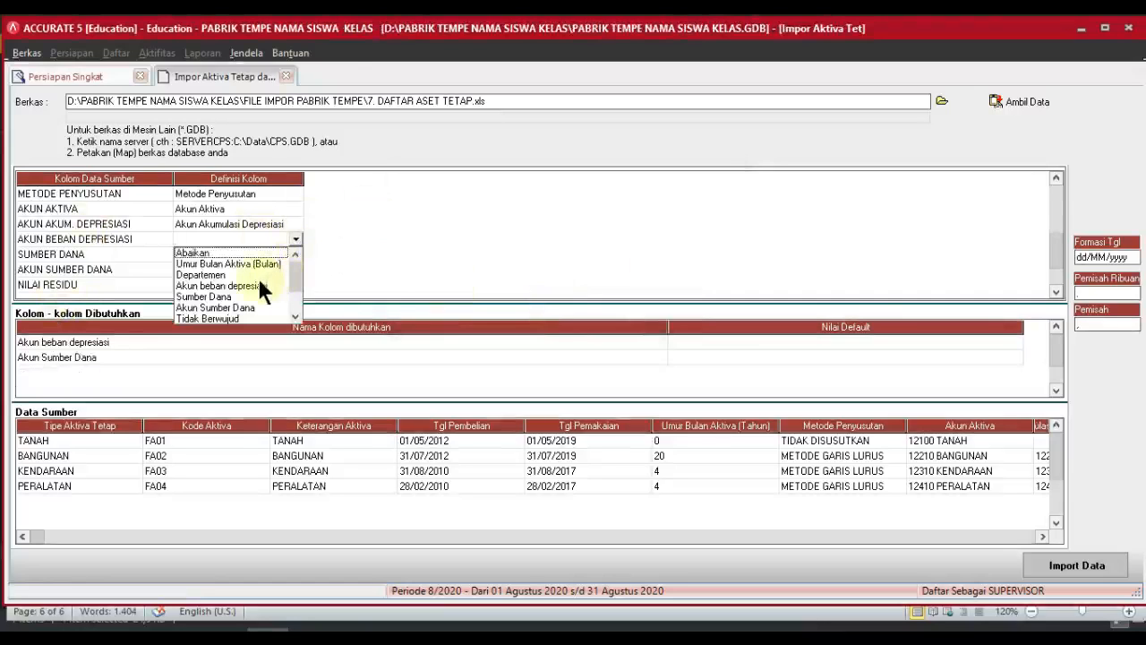
left_click(259, 283)
left_click_drag(293, 28, 629, 165)
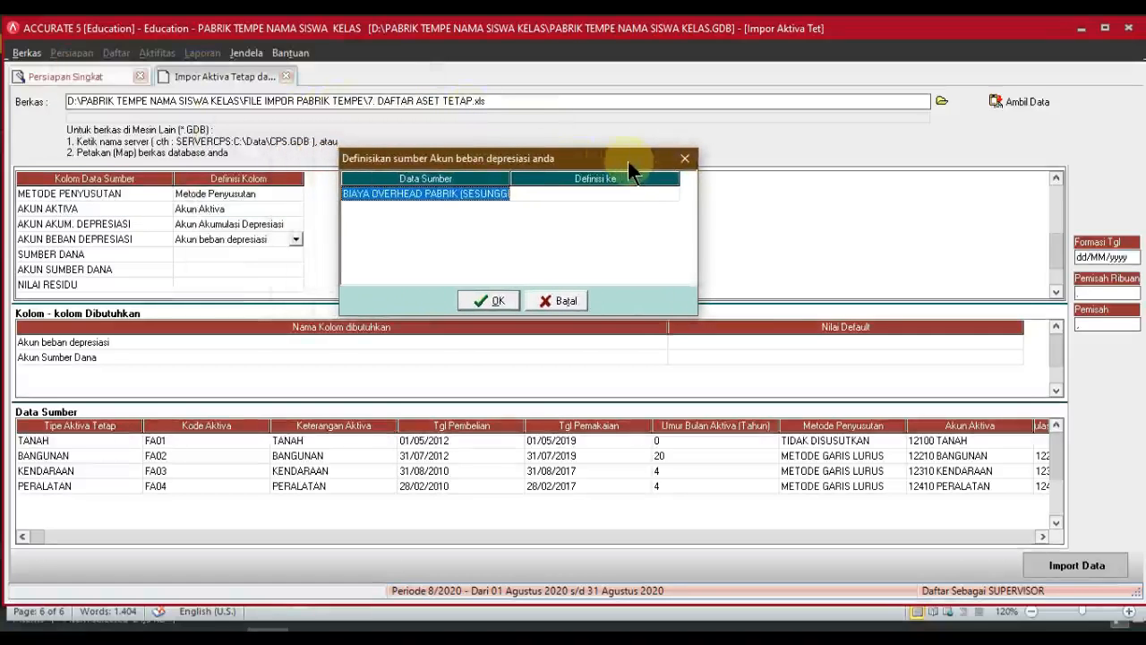
Step: Define the depreciation expense source BIAYA OVERHEAD PABRIK as account 51113, BIAYA OVERHEAD PABRIK and accept the definition
left_click(648, 195)
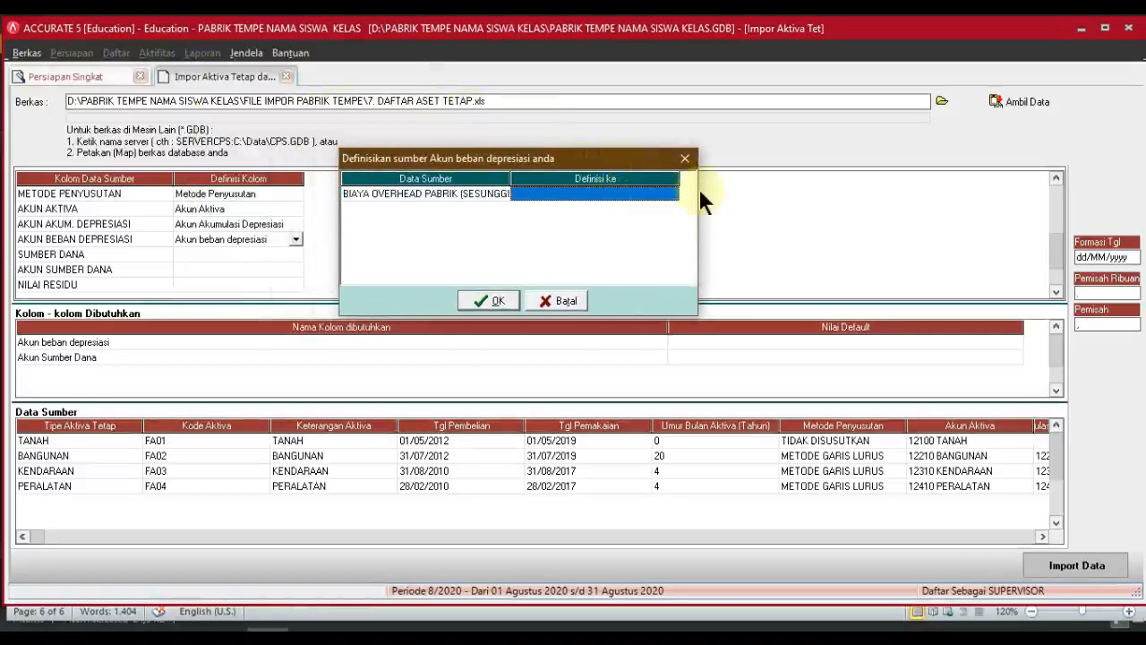
left_click(672, 193)
left_click(671, 194)
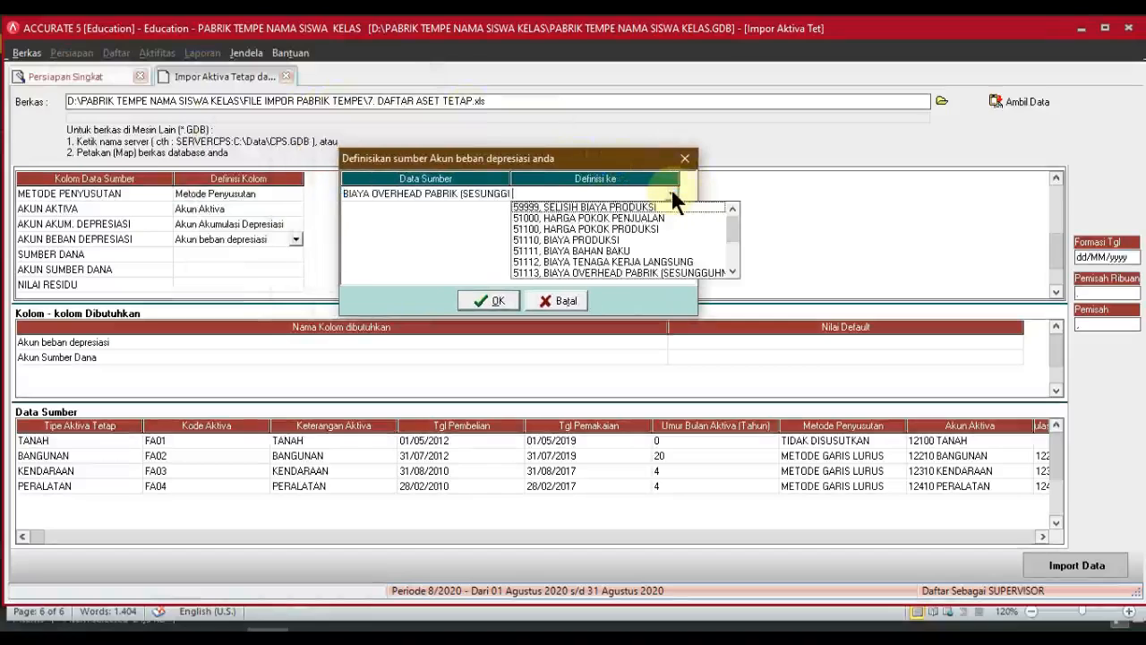
left_click(647, 270)
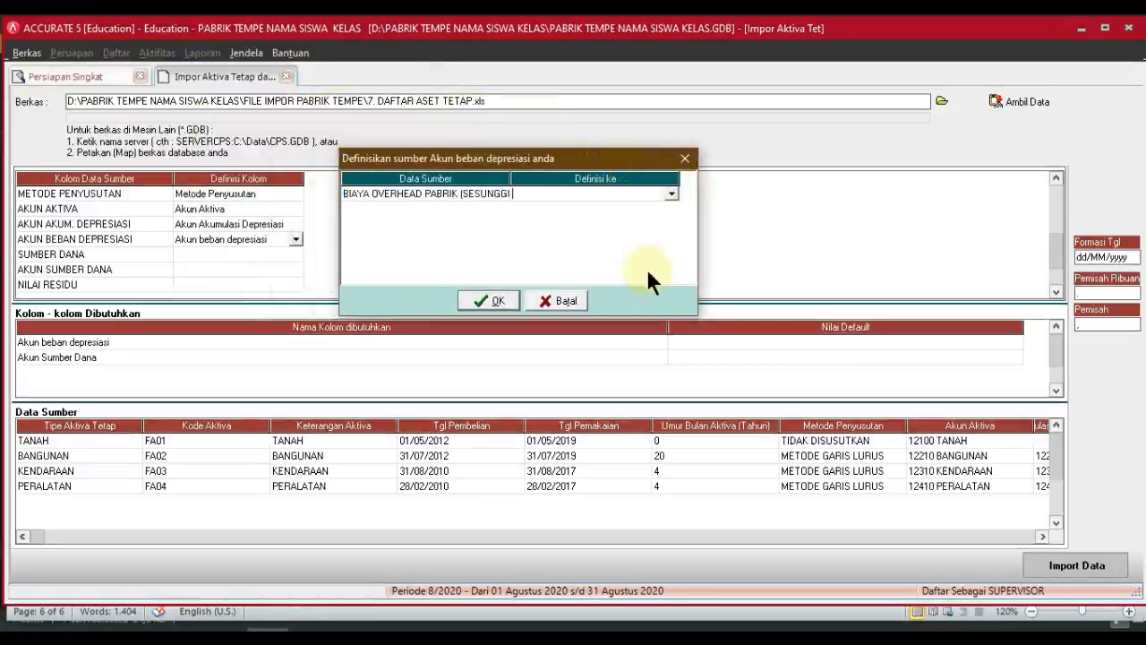
left_click(509, 303)
Step: Define the source column SUMBER DANA as Sumber Dana
left_click(283, 254)
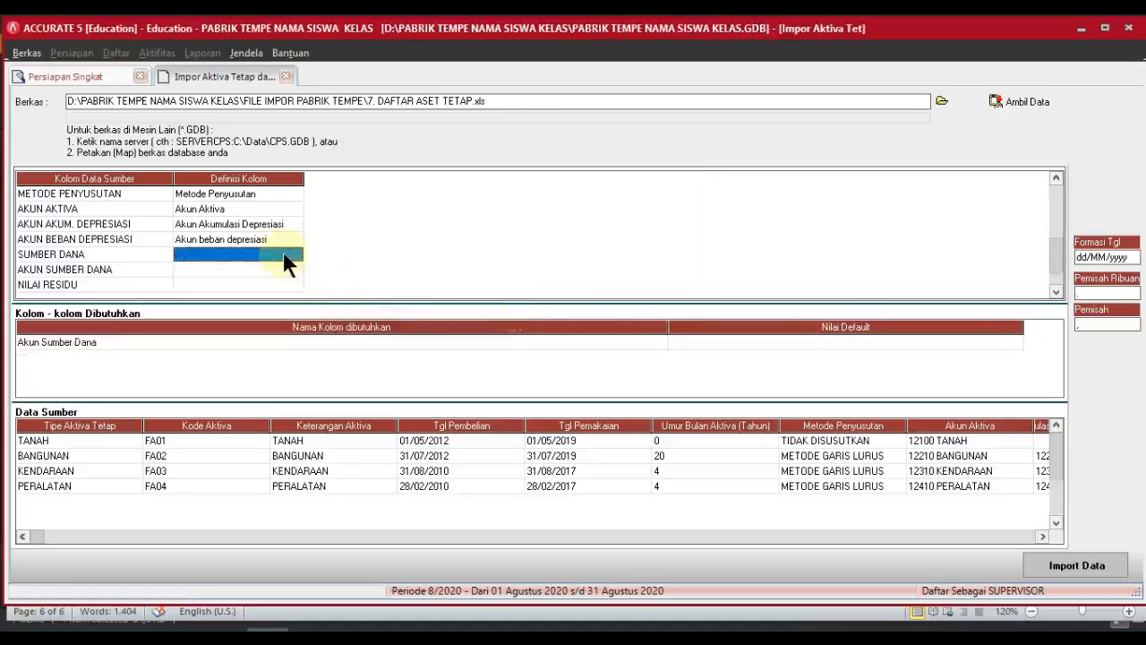
left_click(291, 253)
left_click(291, 253)
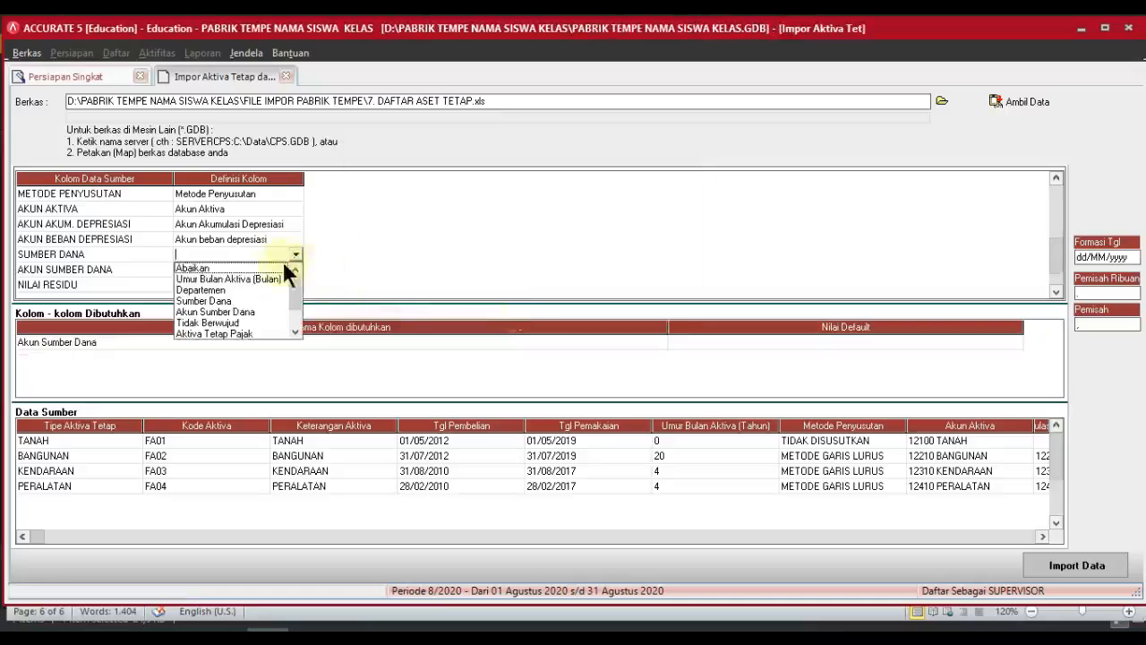
left_click(222, 300)
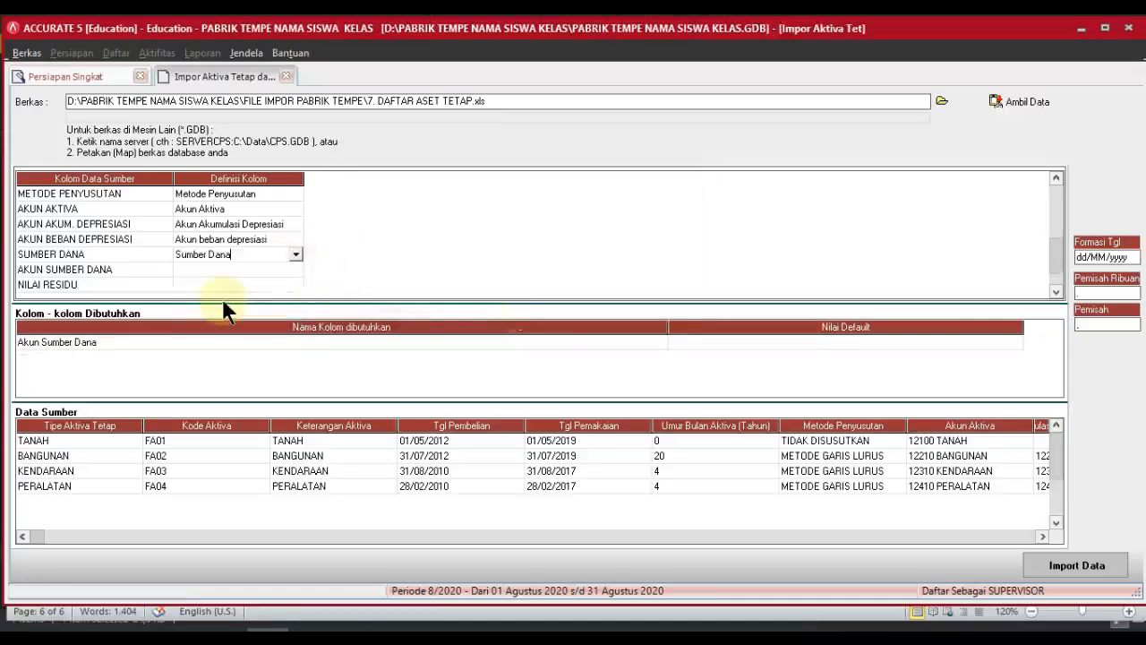
Step: Define the source column AKUN SUMBER DANA as Akun Sumber Dana and move its account definition dialog clear of the mapping table
left_click(223, 270)
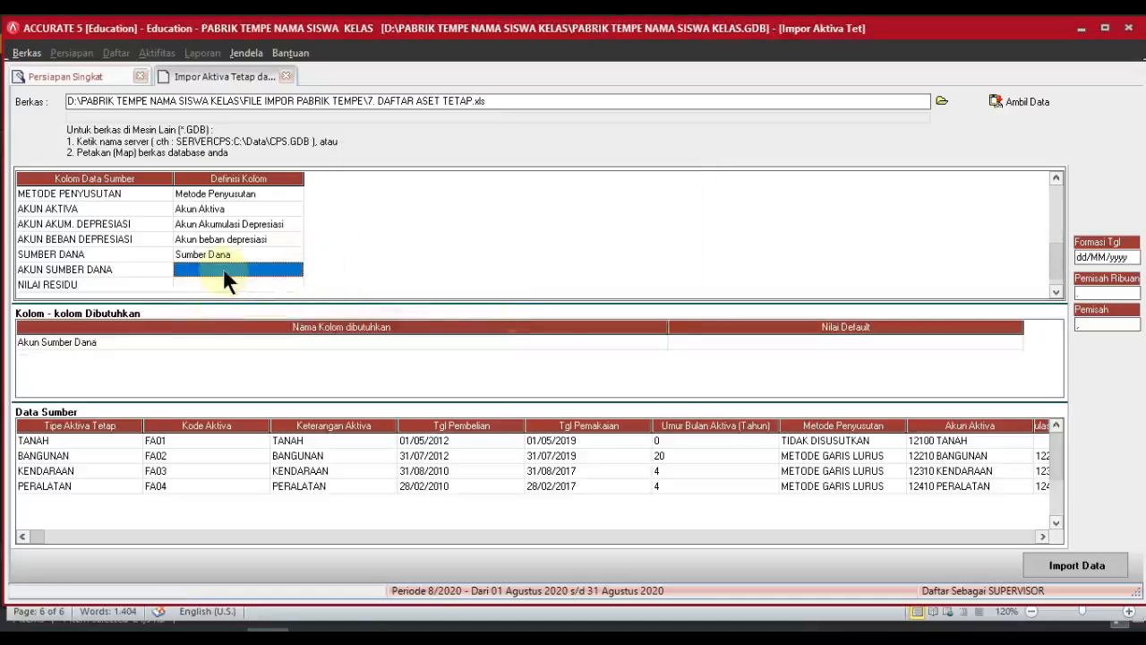
left_click(266, 272)
left_click(294, 270)
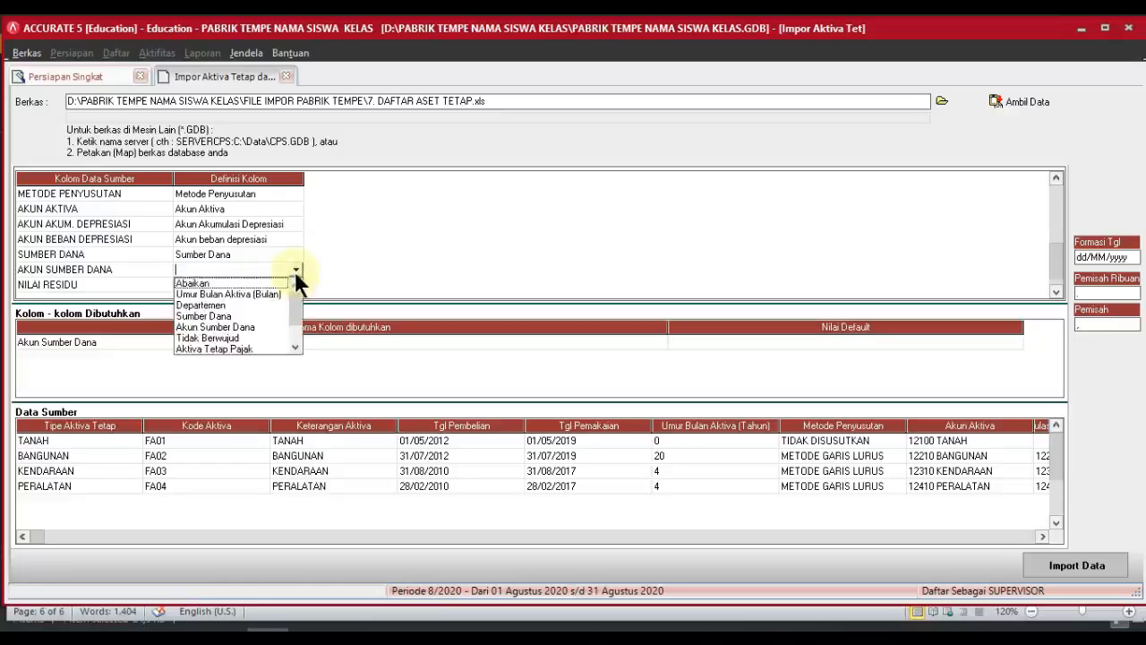
left_click(240, 328)
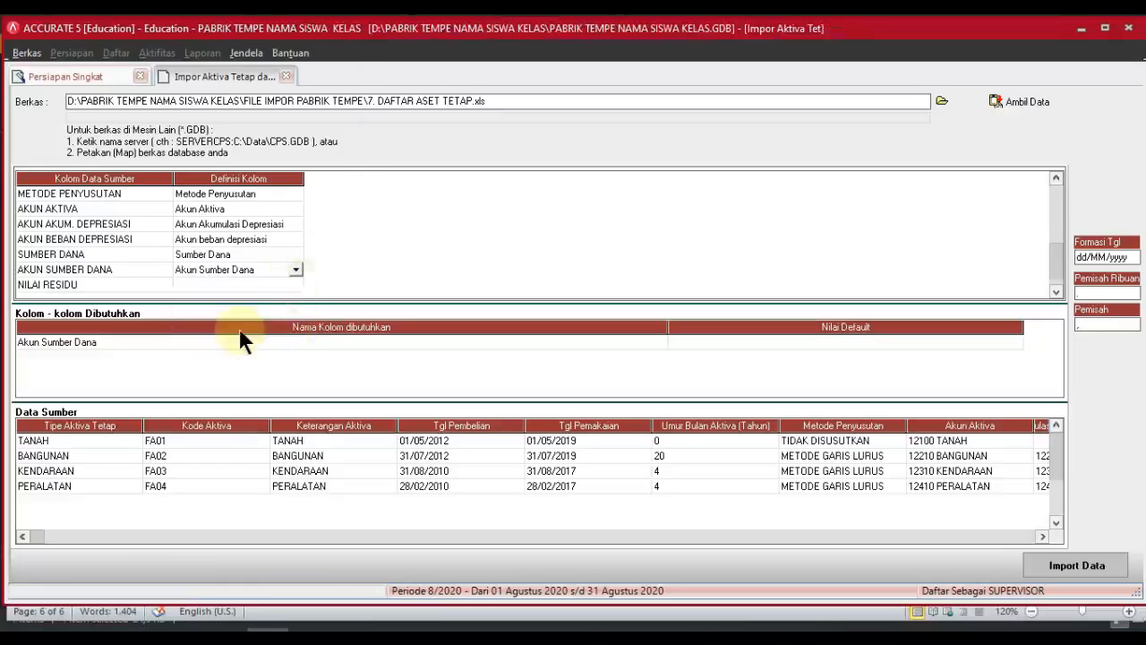
left_click_drag(308, 29, 659, 163)
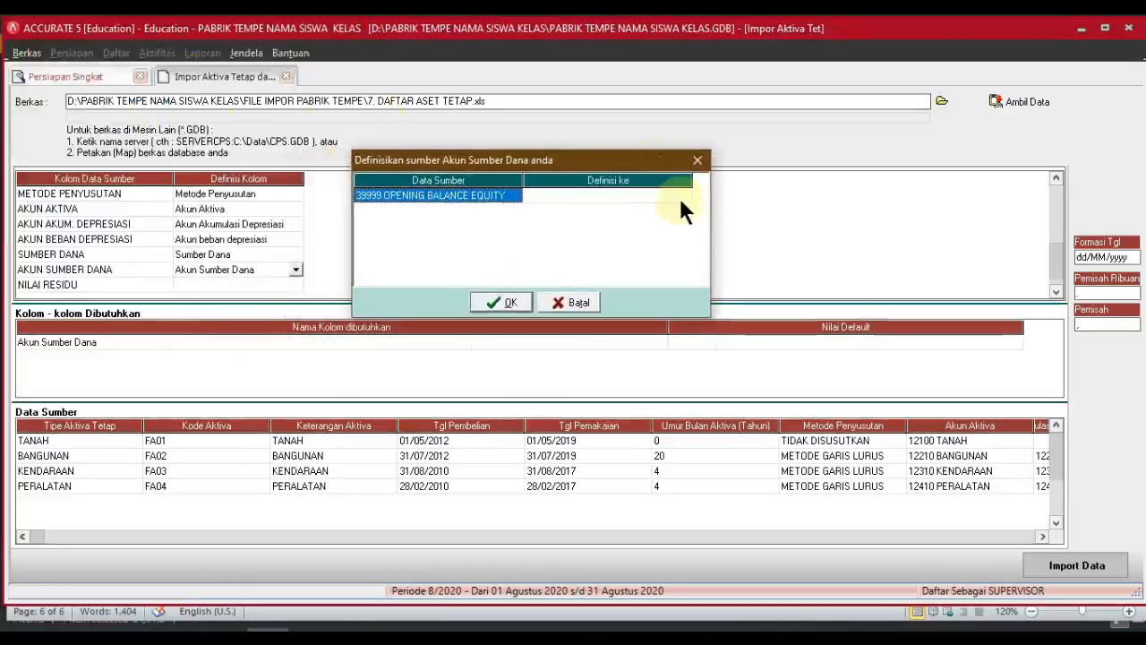
Step: Define the source account 39999 OPENING BALANCE EQUITY as 310001, OPENING BALANCE EQUITY and accept the definition
left_click(678, 195)
left_click(680, 194)
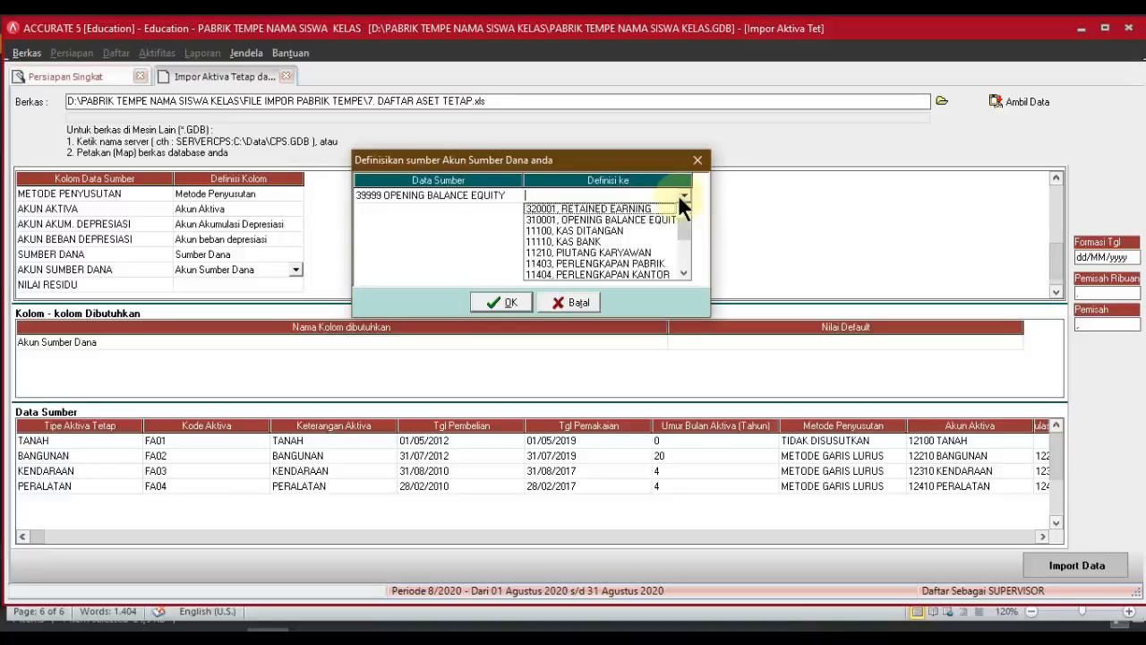
left_click(659, 218)
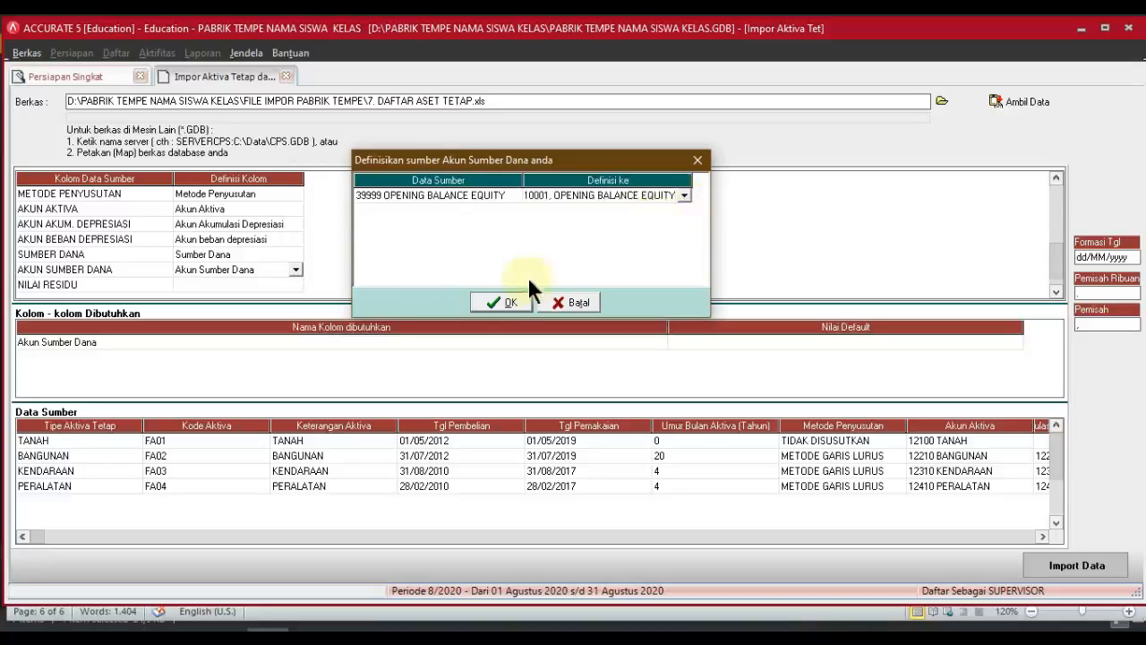
left_click(516, 301)
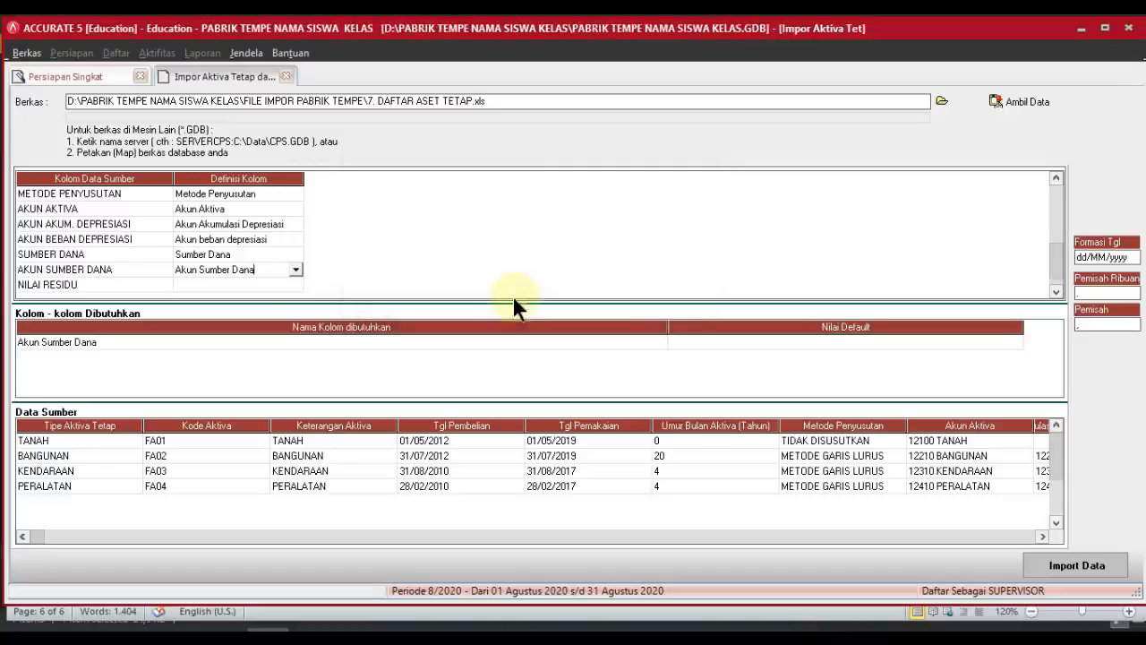
Step: Define the source column NILAI RESIDU as Nilai Residu and import the fixed asset data, acknowledging the import result
left_click(281, 286)
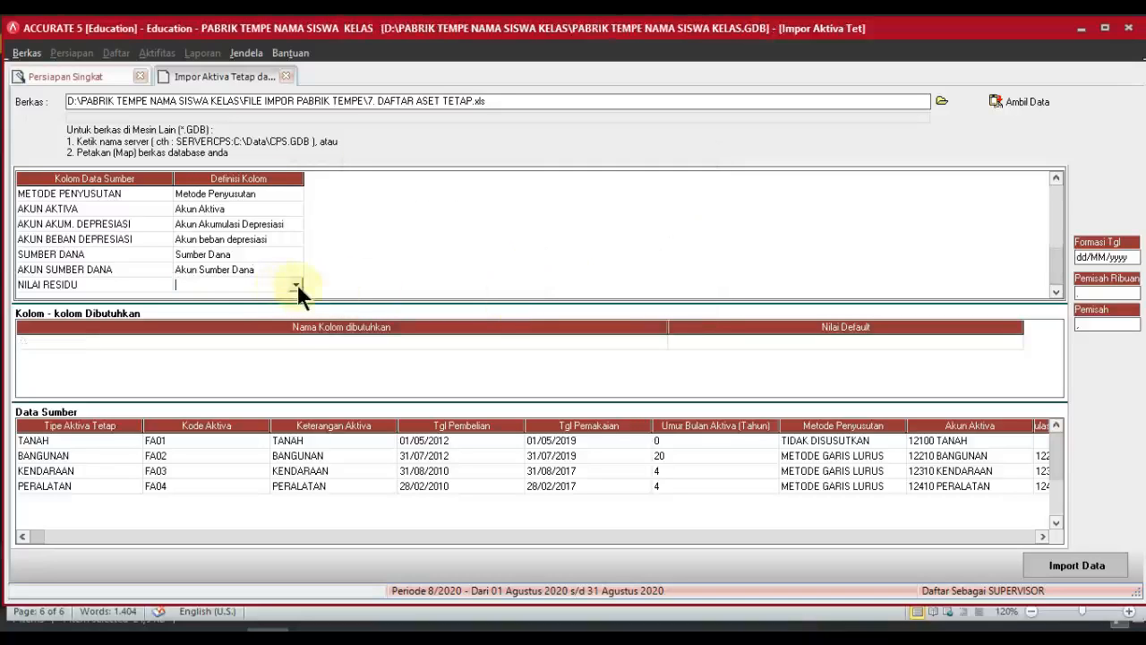
left_click(296, 285)
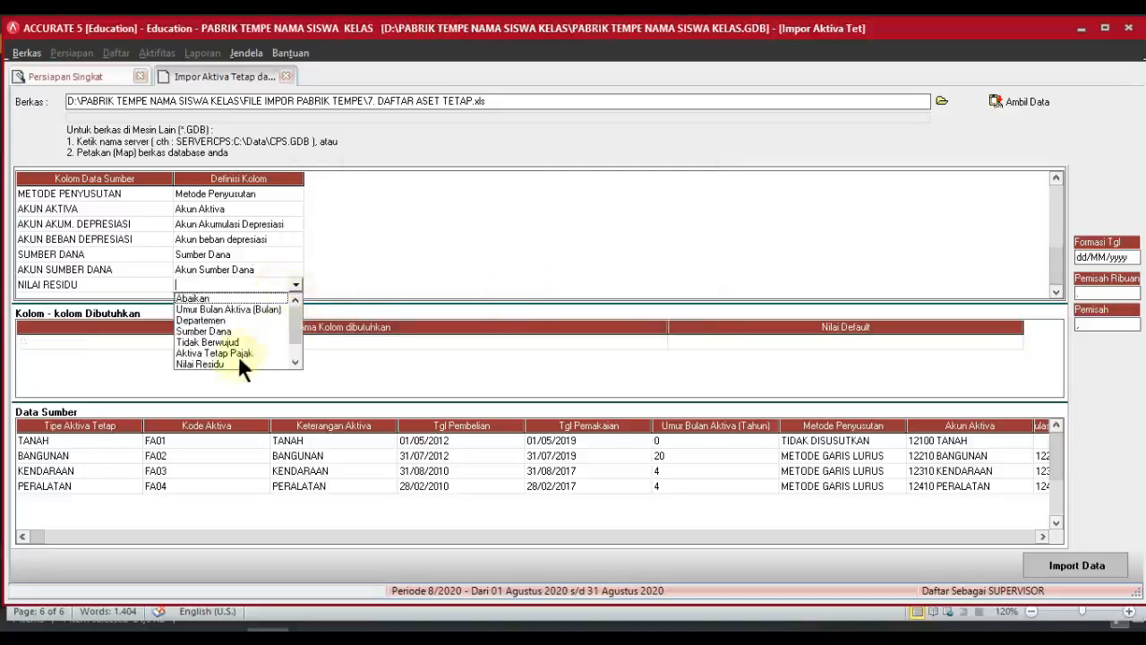
left_click(215, 364)
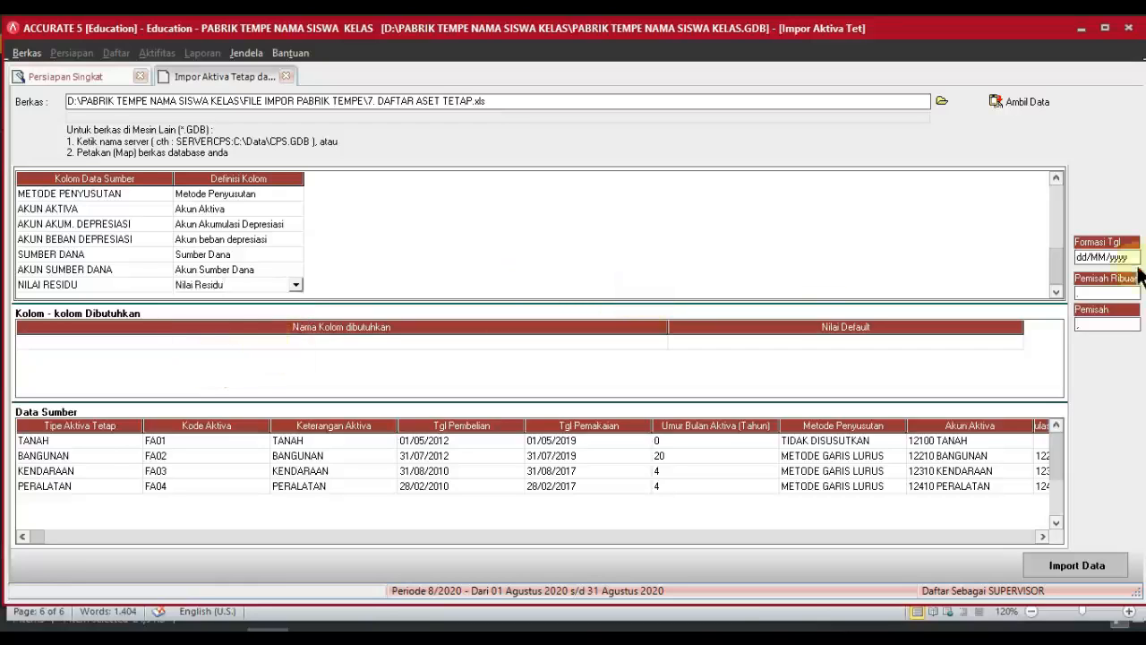
left_click(1057, 292)
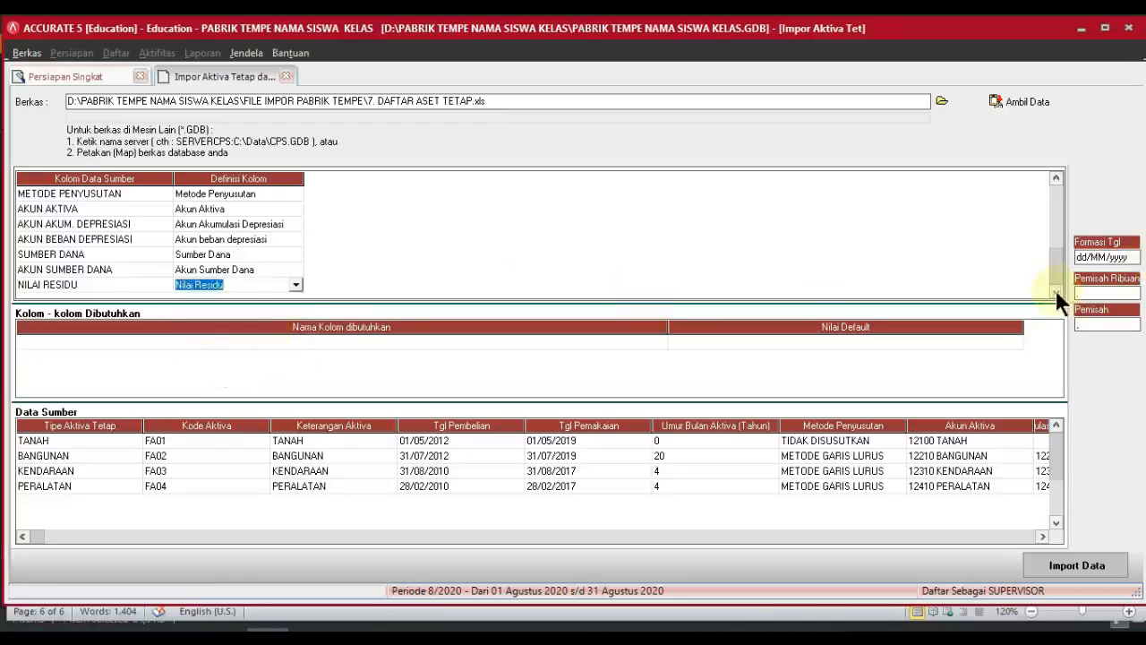
left_click(992, 352)
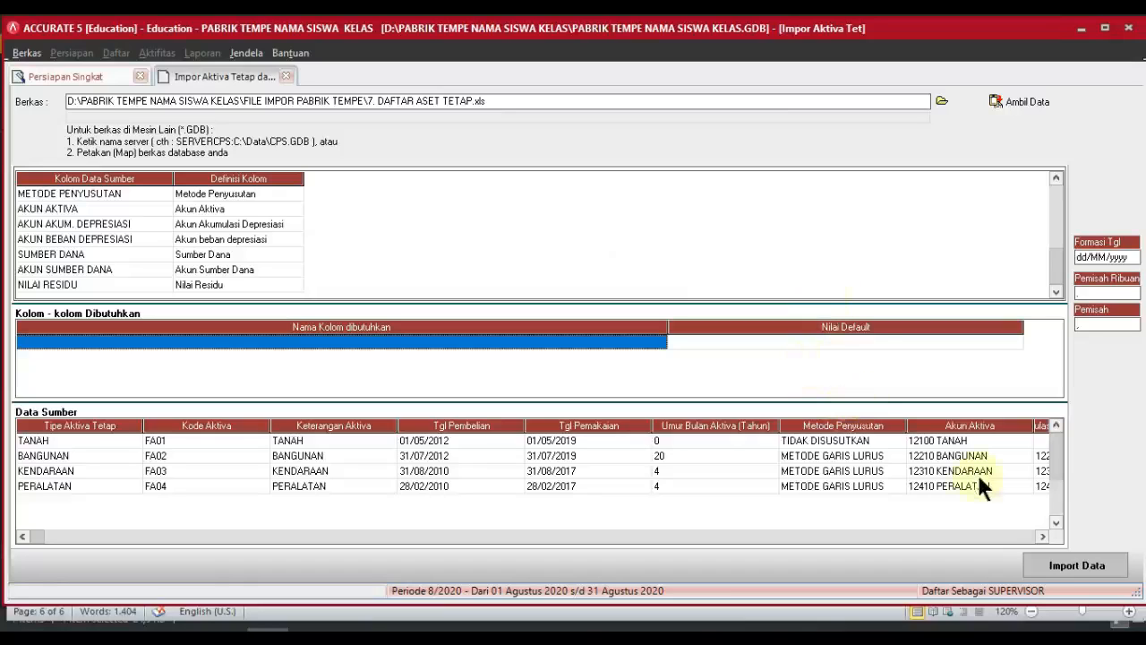
left_click(1117, 569)
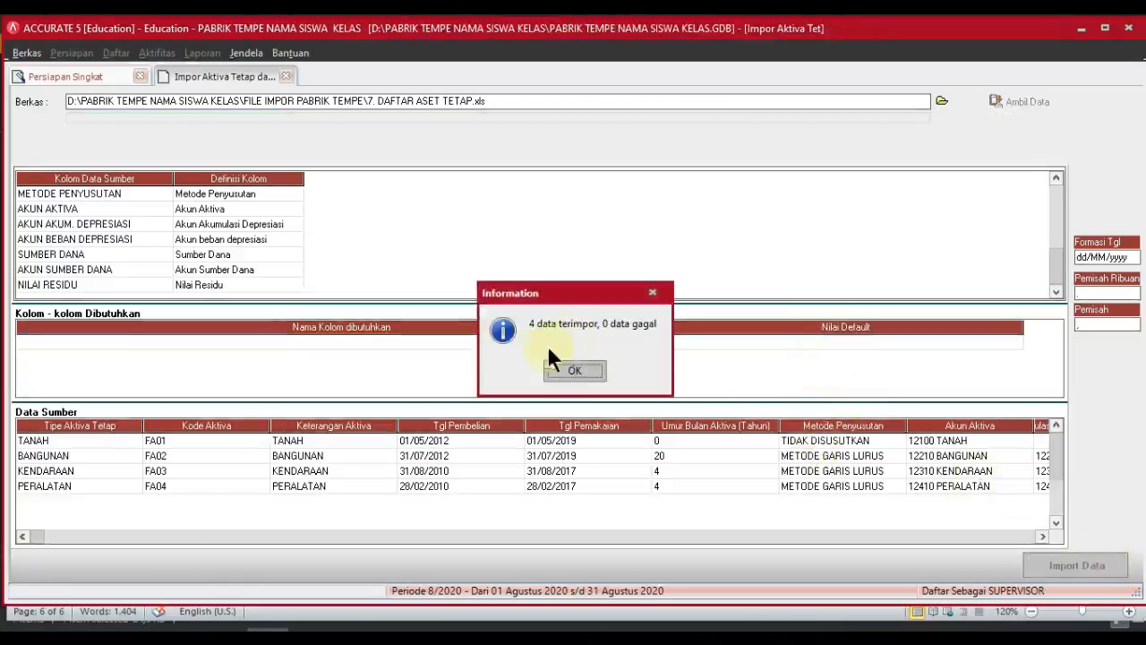
left_click(580, 360)
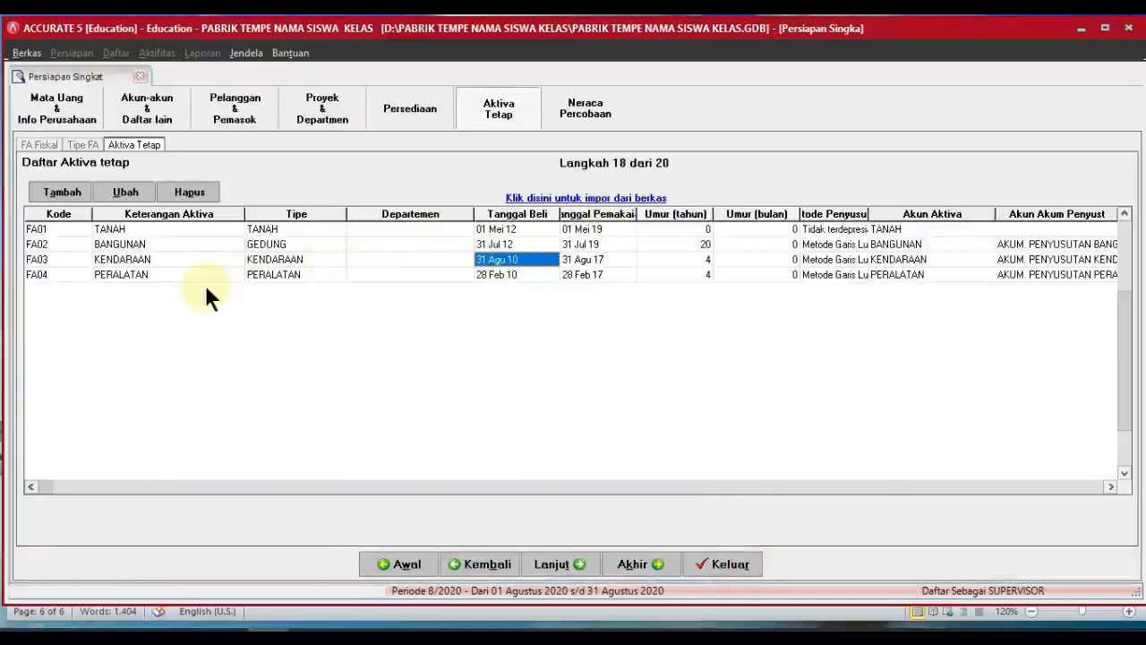
Step: Compare the imported purchase dates with the DAFTAR ASET TETAP table in the Word document, returning to ACCURATE's fixed asset list
left_click(351, 630)
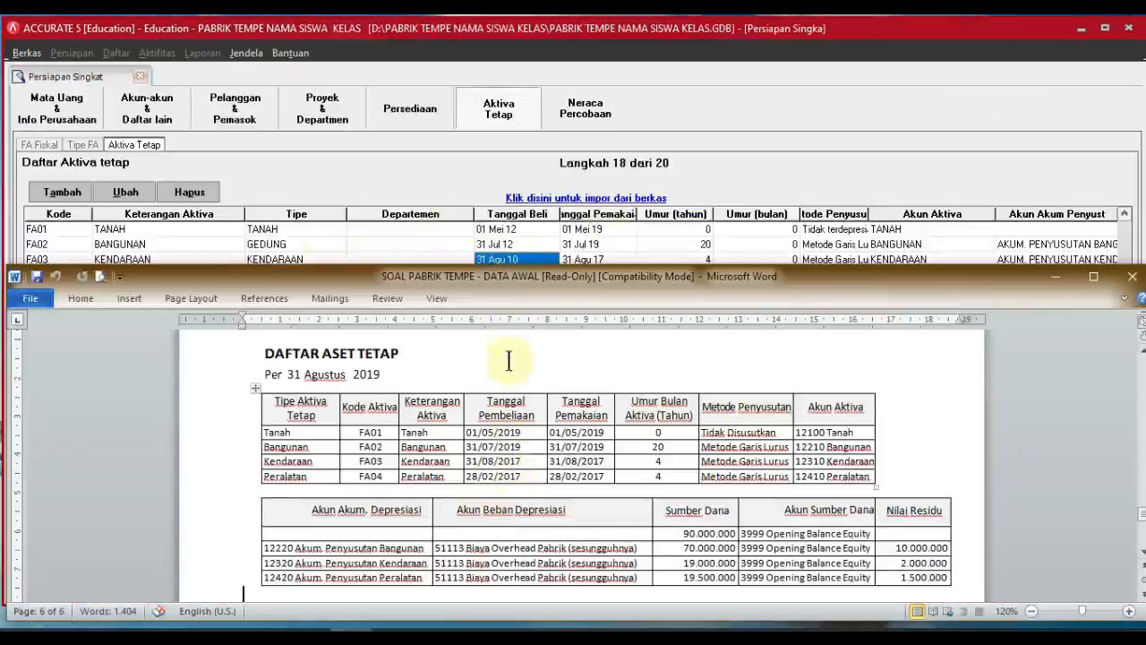
left_click(519, 228)
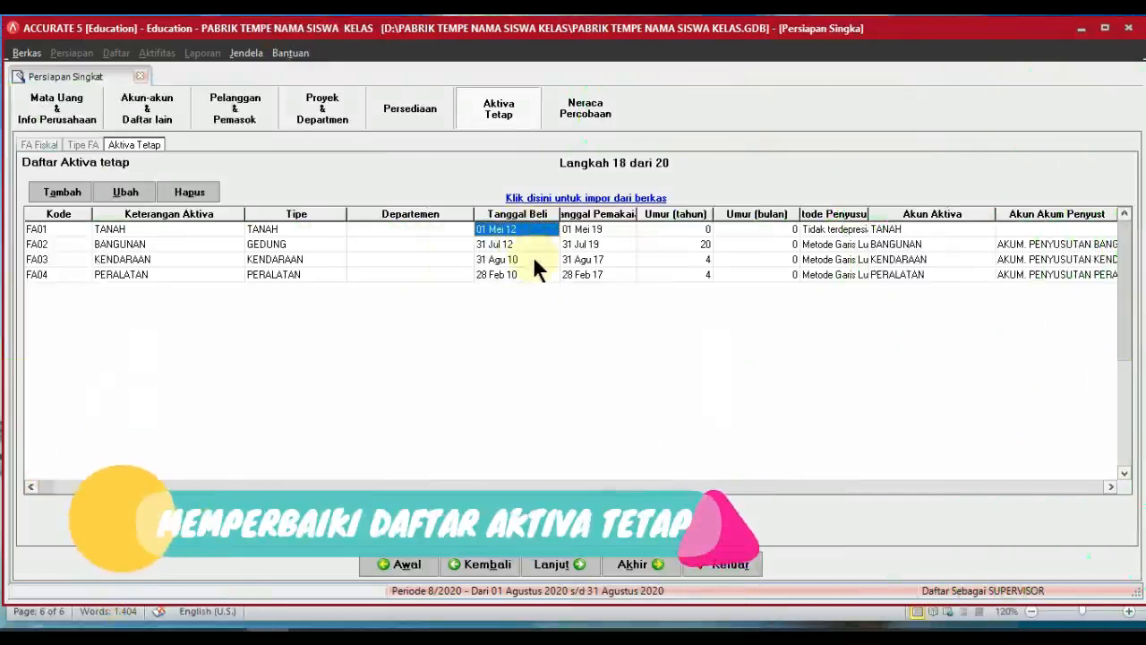
mouse_move(476, 625)
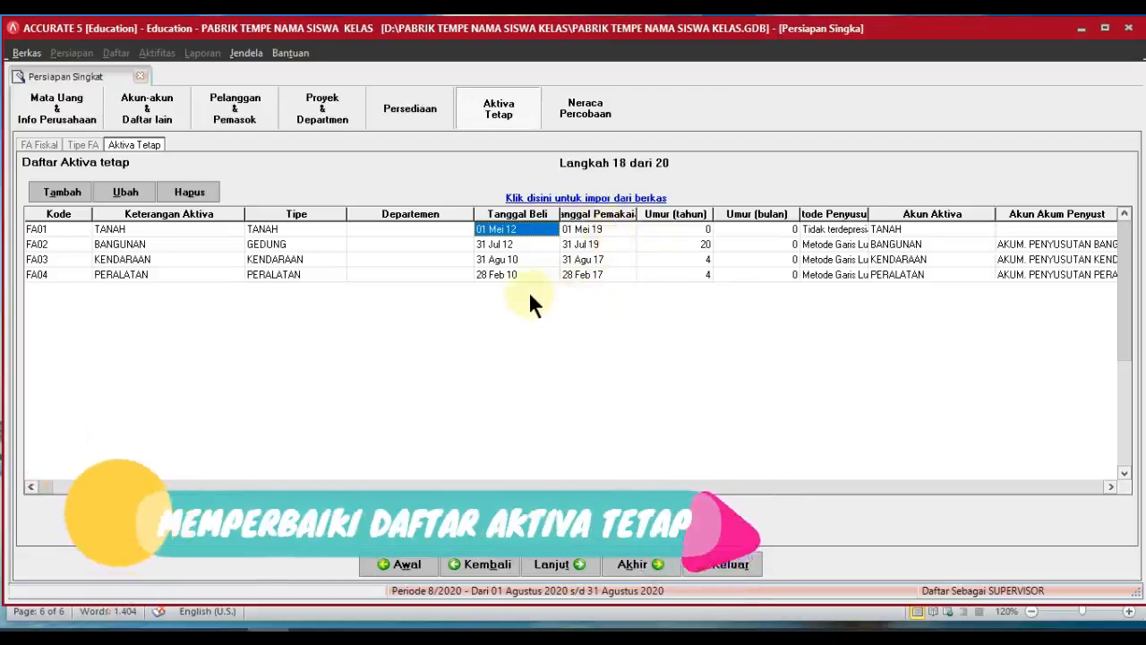
Step: Set the purchase date of asset FA01 TANAH to 01 Mei 19 directly in the fixed asset list
left_click(514, 243)
left_click(515, 231)
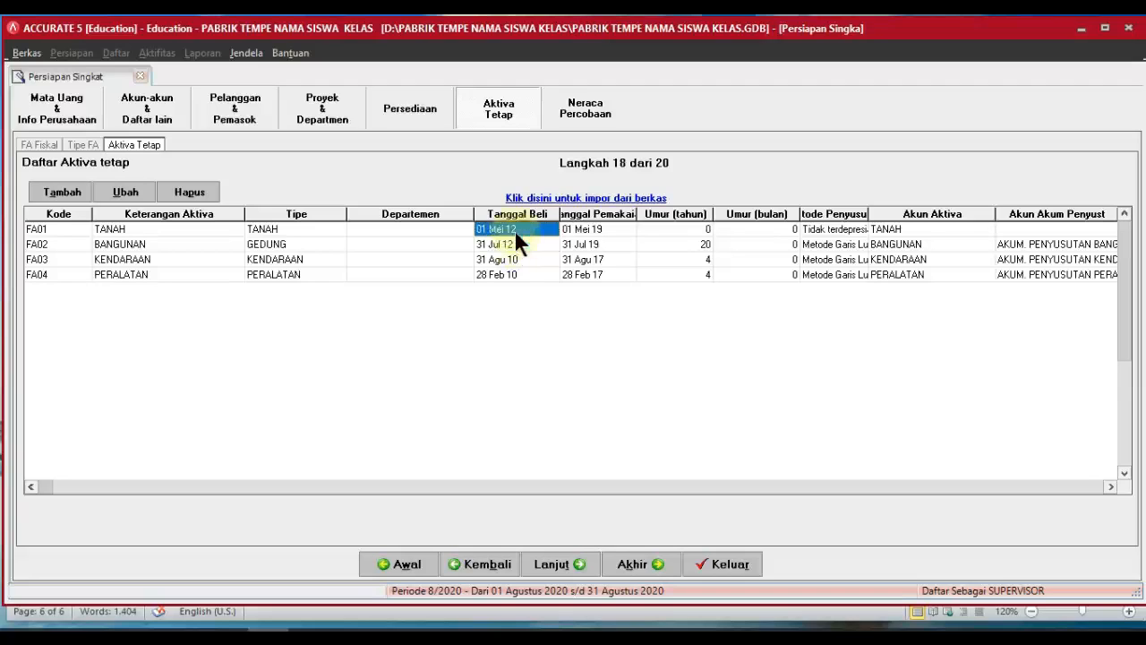
left_click(514, 230)
key("BackSpace")
type("9")
left_click(538, 243)
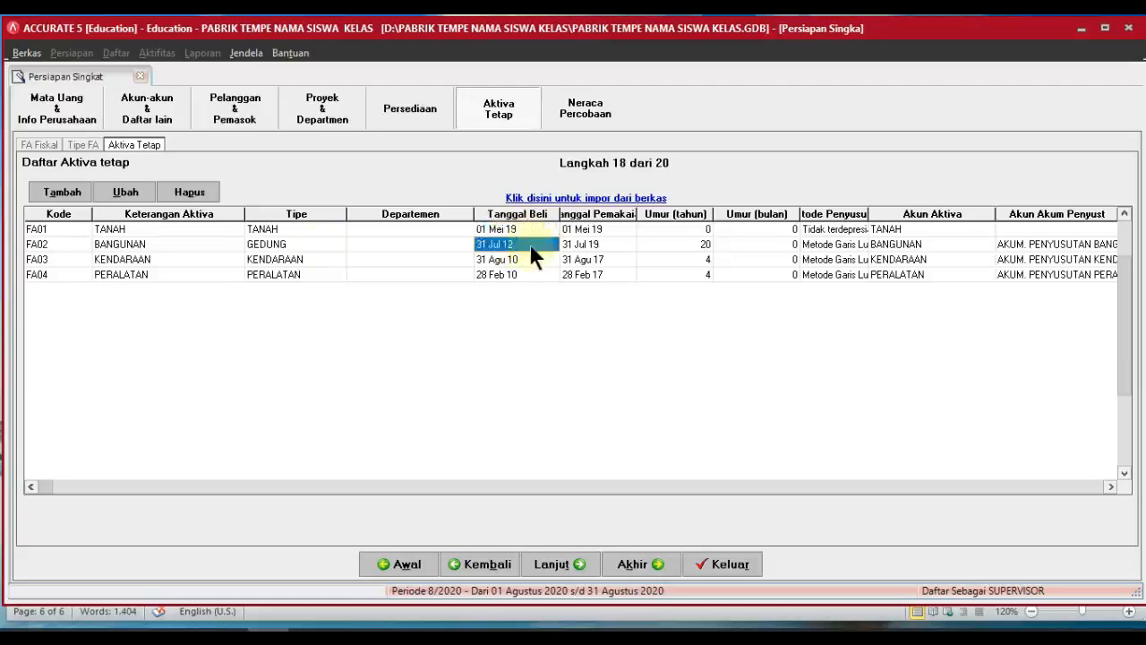
Step: Open asset FA02 BANGUNAN for editing, set its purchase date to 31/07/2019 and save and close the record
left_click(216, 229)
left_click(219, 243)
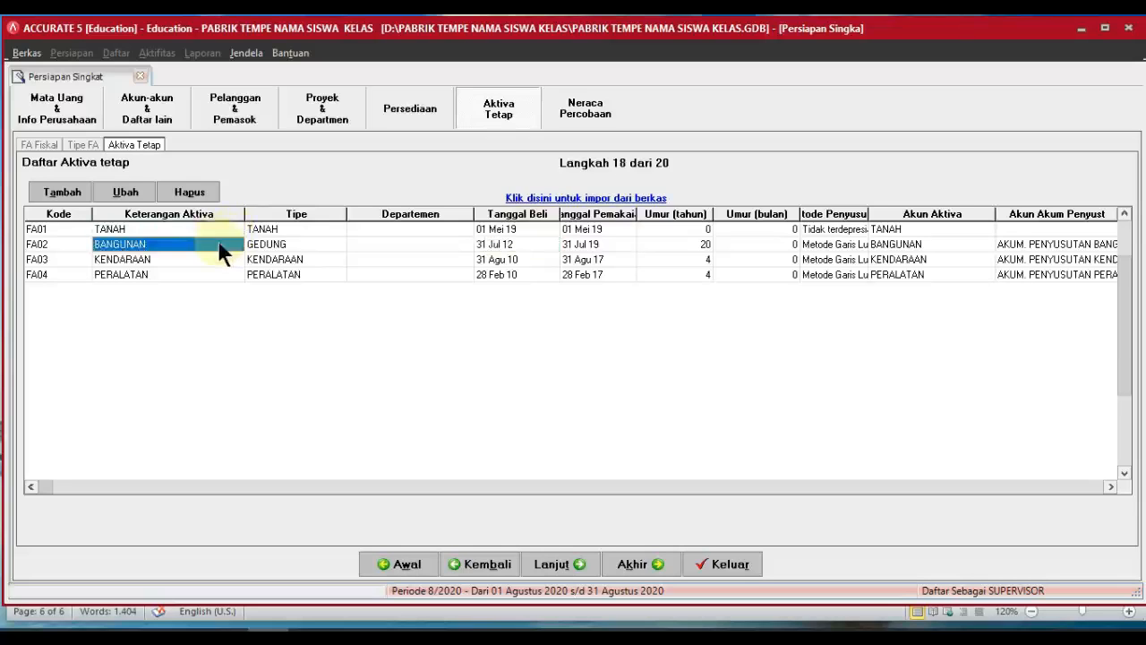
left_click(115, 189)
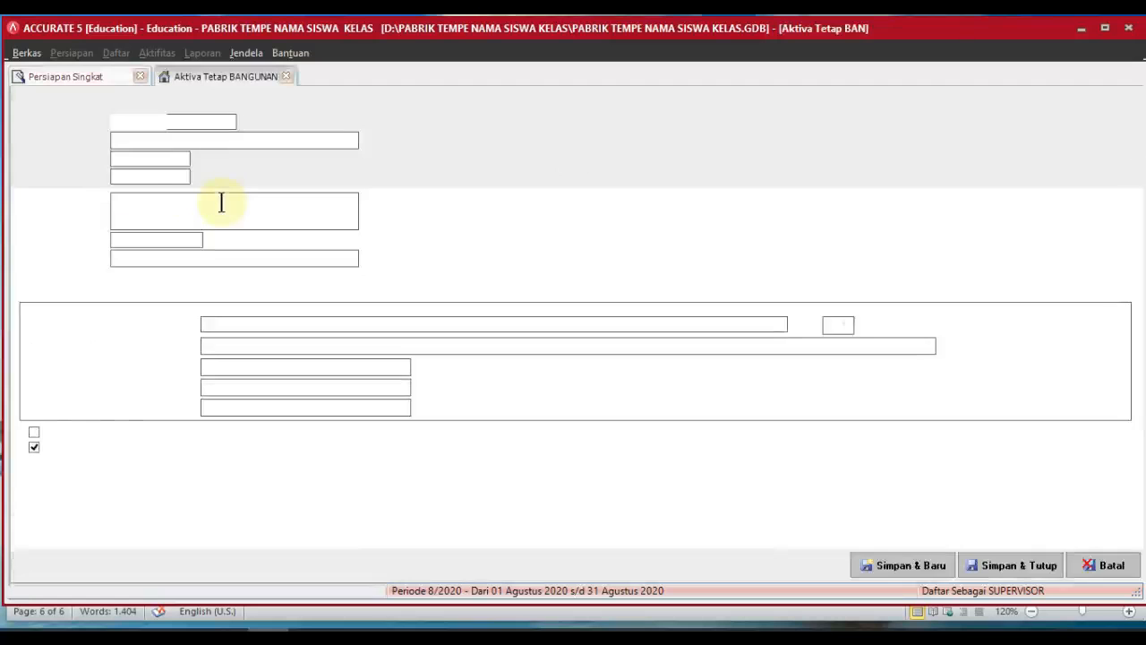
left_click(162, 158)
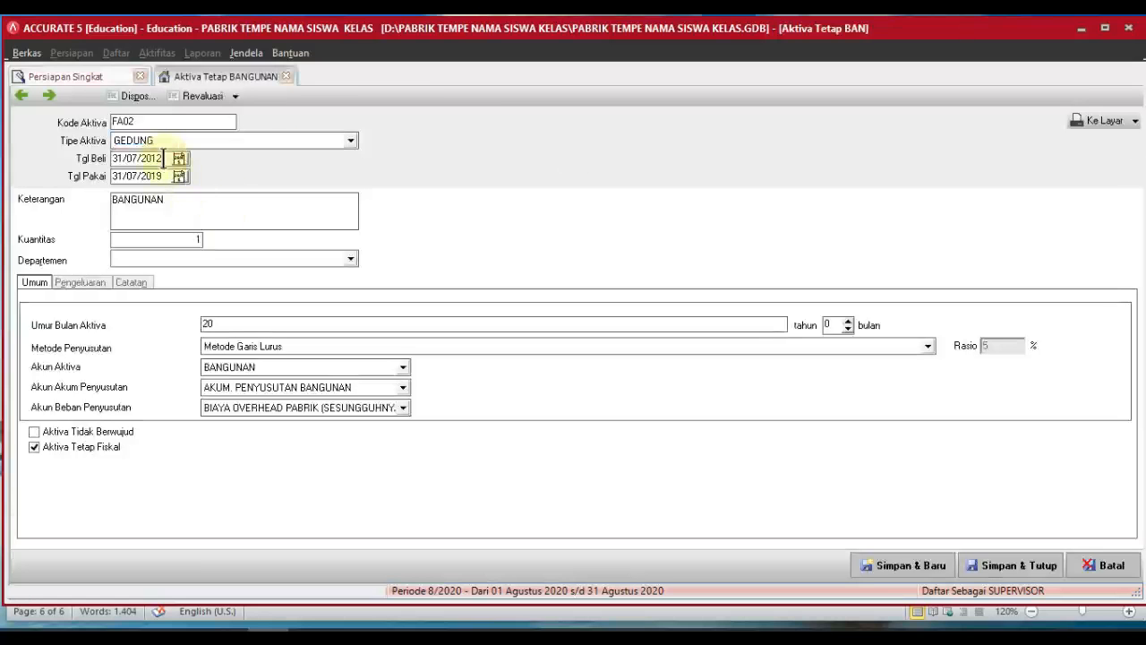
key("BackSpace")
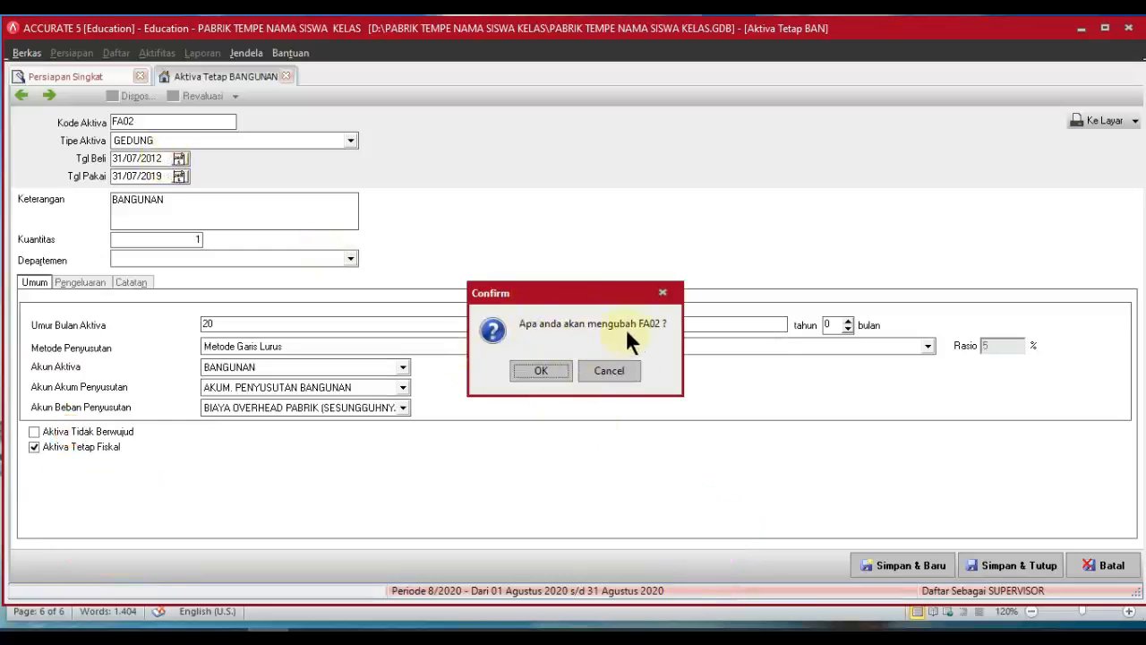
left_click(556, 369)
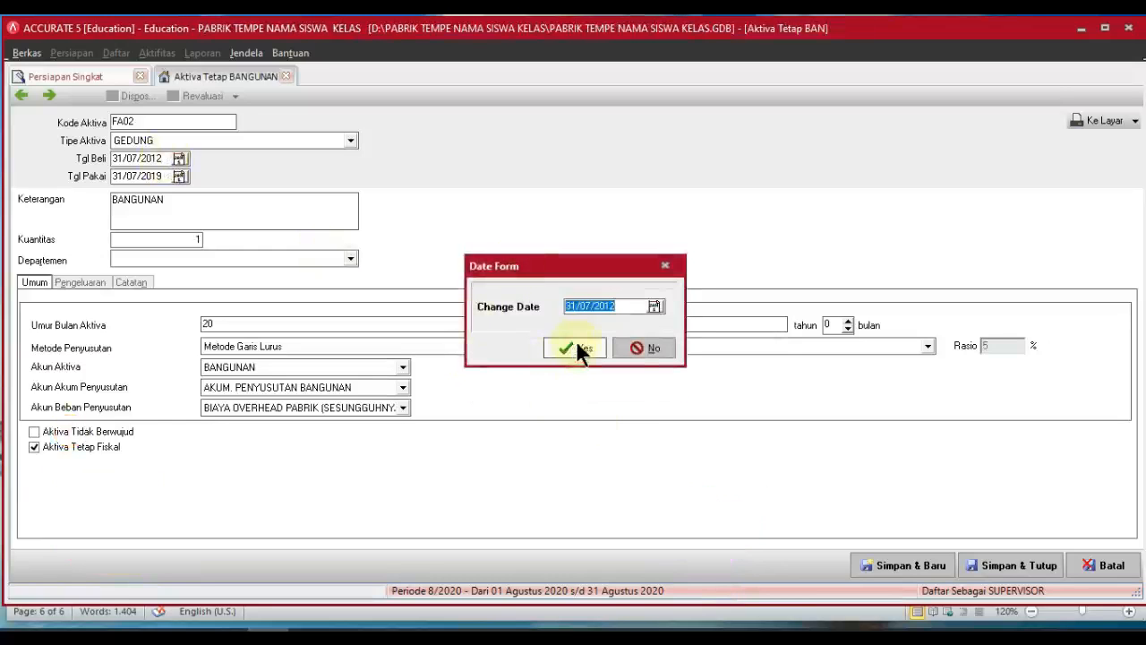
left_click(582, 351)
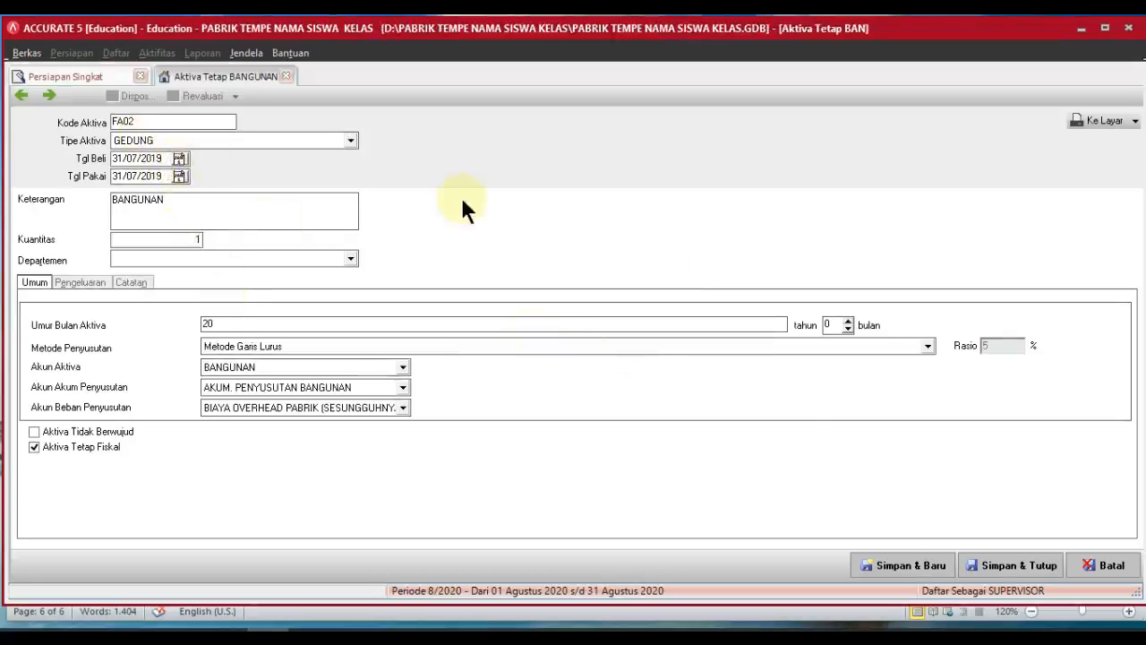
left_click(1023, 565)
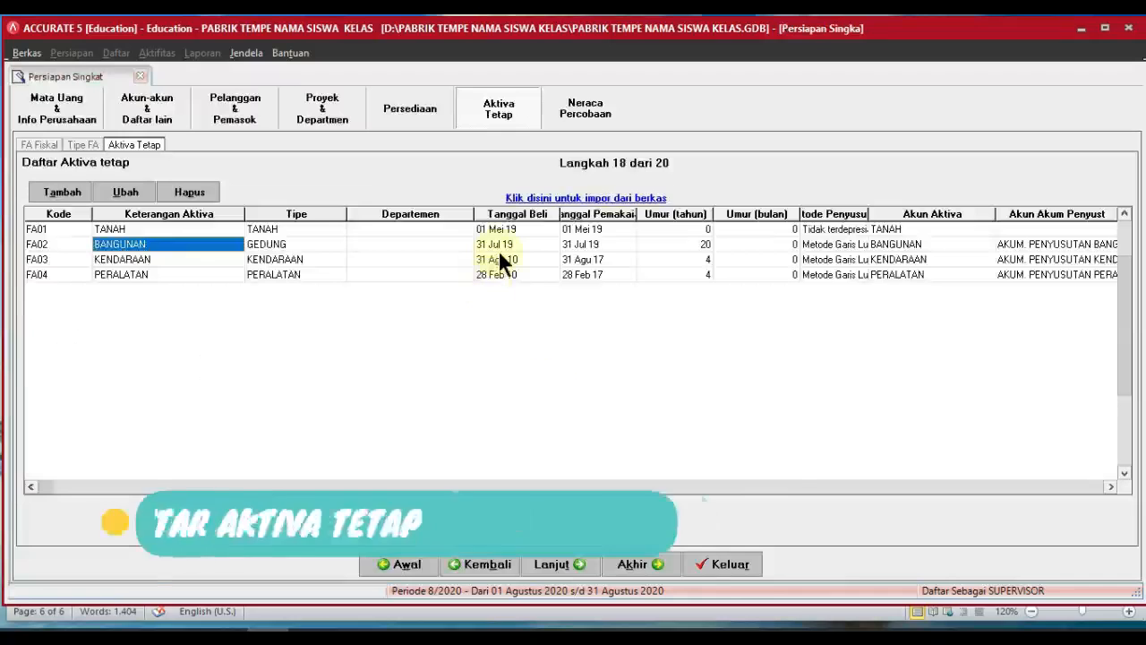
Step: Try to set the purchase date of asset FA03 KENDARAAN to 31/08/2017 directly in the fixed asset list
left_click(505, 258)
left_click(521, 259)
left_click(551, 259)
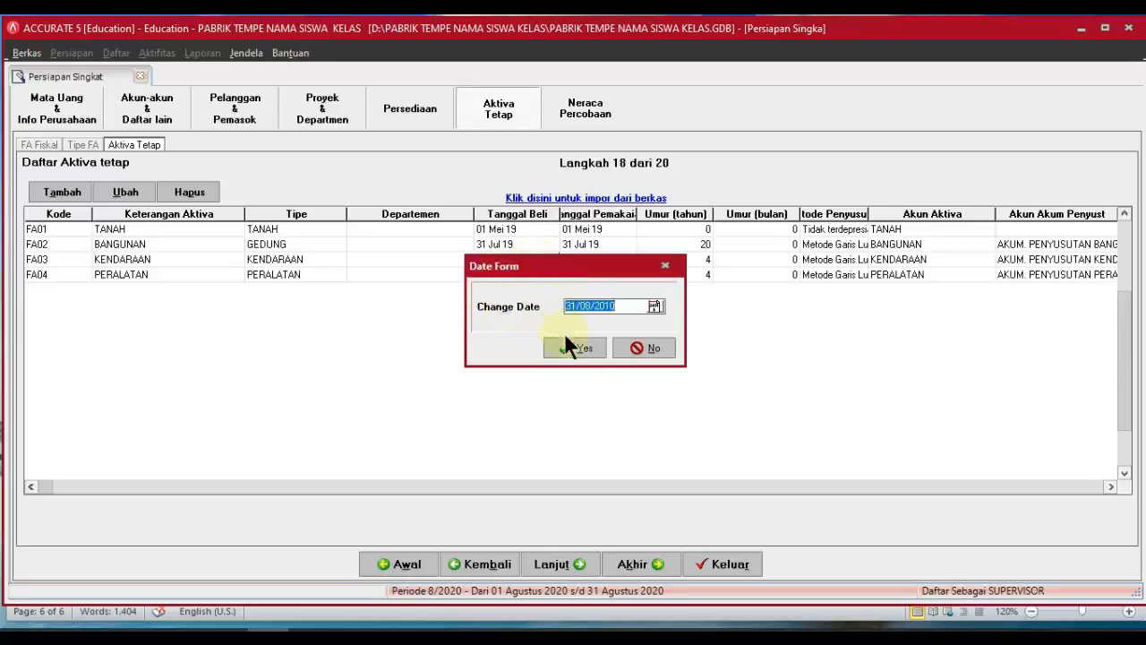
left_click(576, 344)
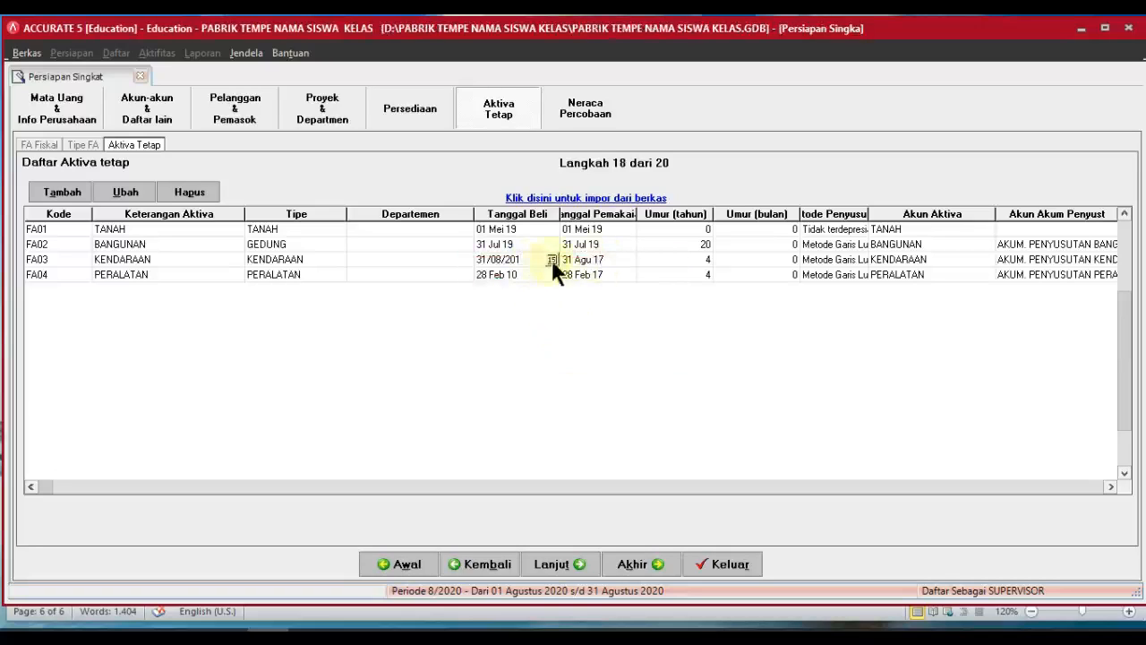
type("7")
key("Return")
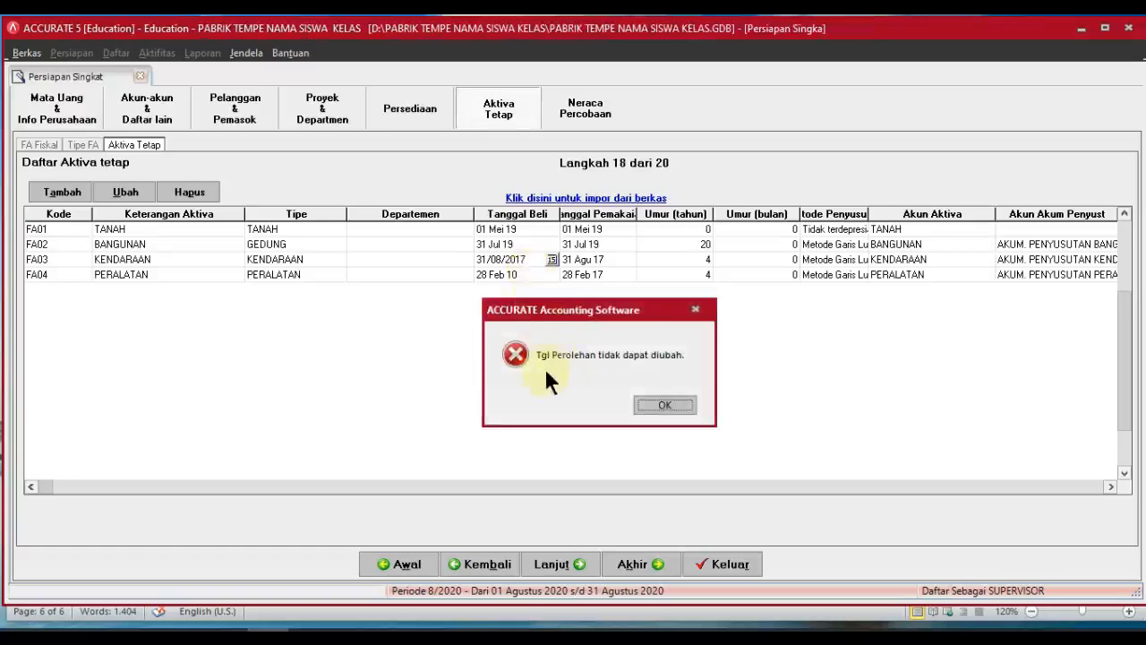
left_click(652, 400)
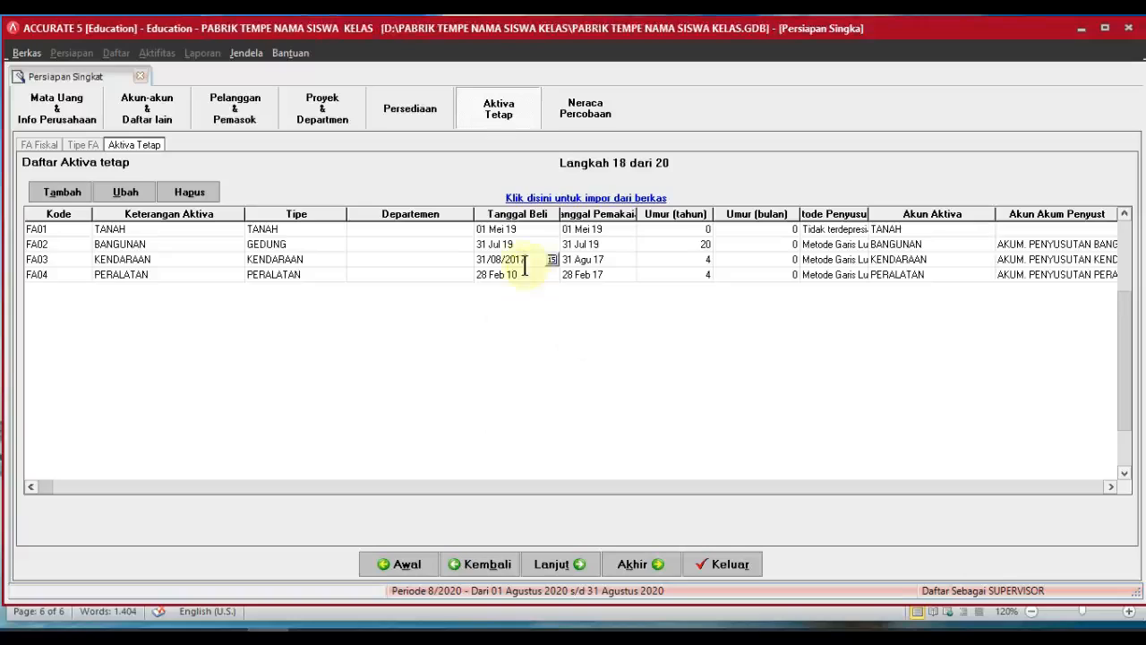
key("Escape")
Step: Open asset FA03 KENDARAAN for editing, set its purchase date to 31/08/2017 and save and close the record
left_click(472, 257)
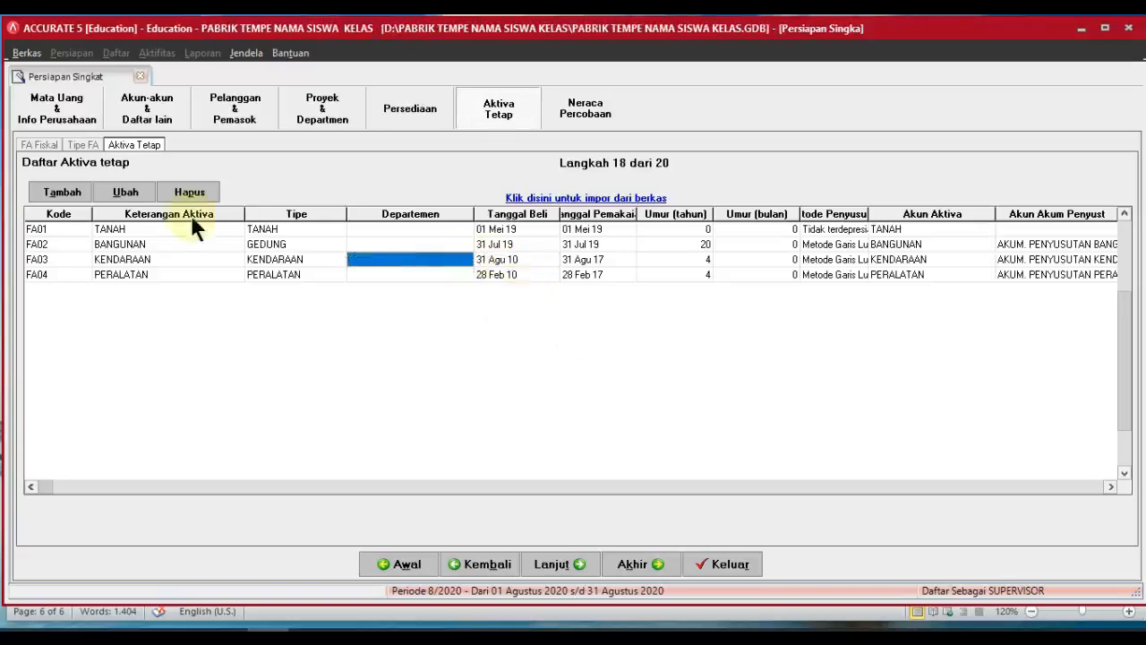
left_click(133, 192)
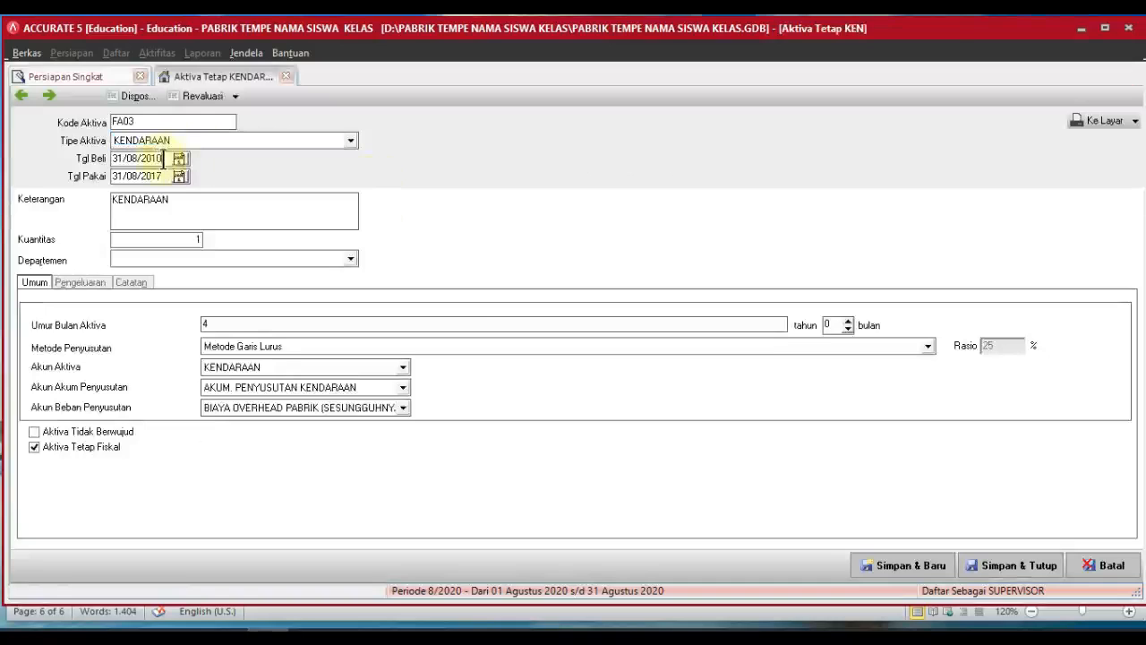
left_click(164, 158)
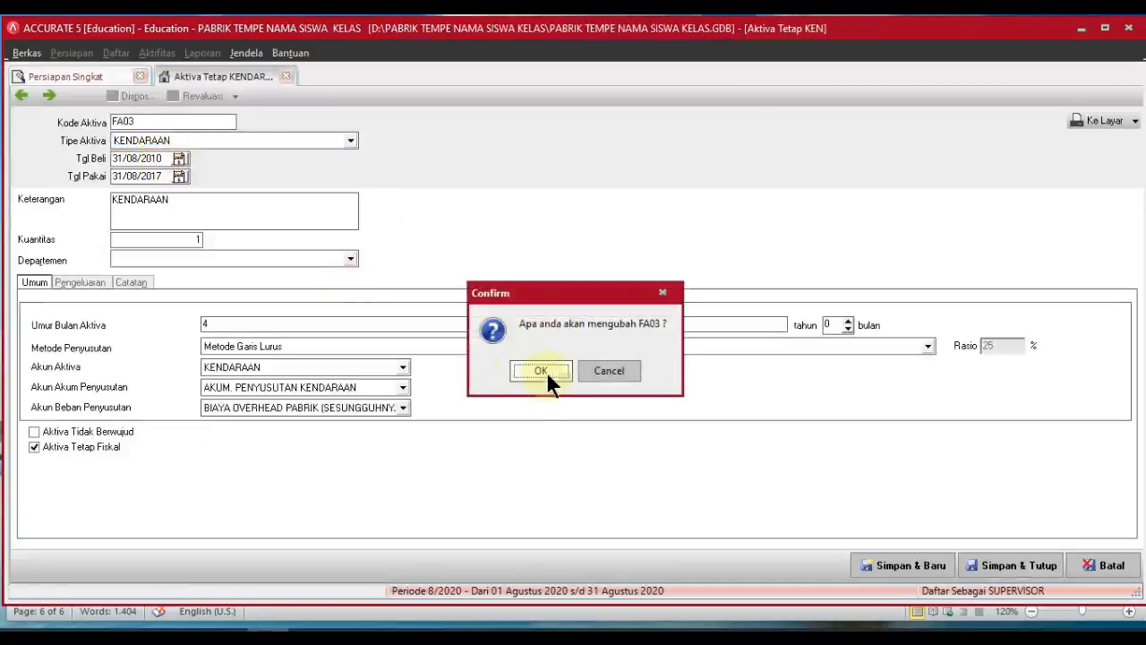
left_click(547, 371)
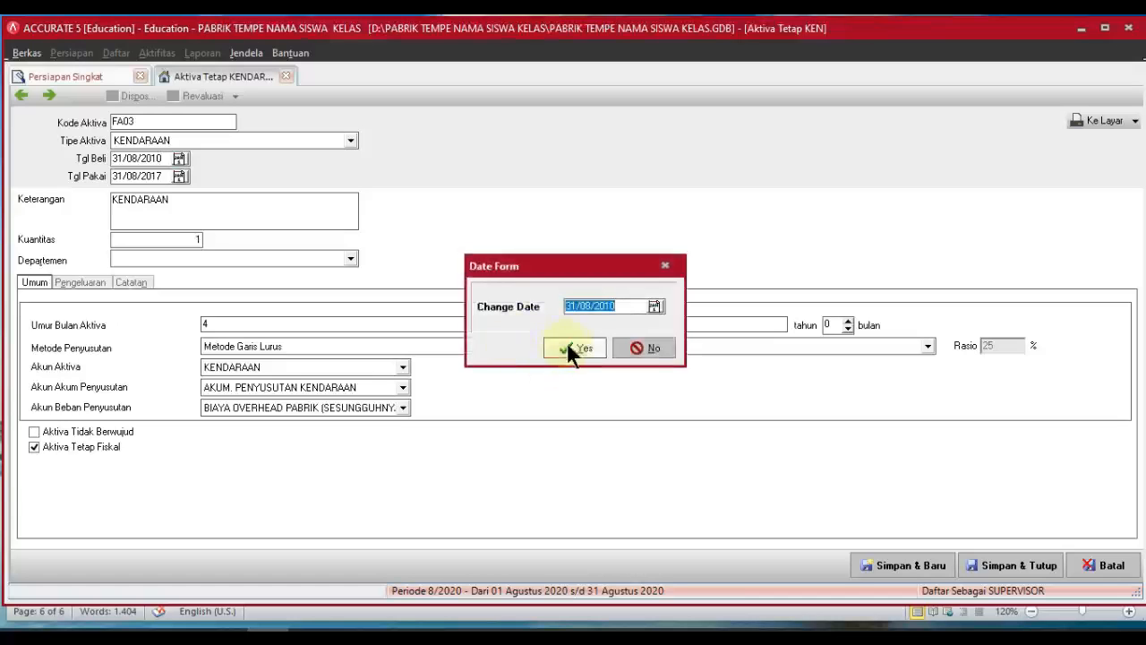
left_click(568, 344)
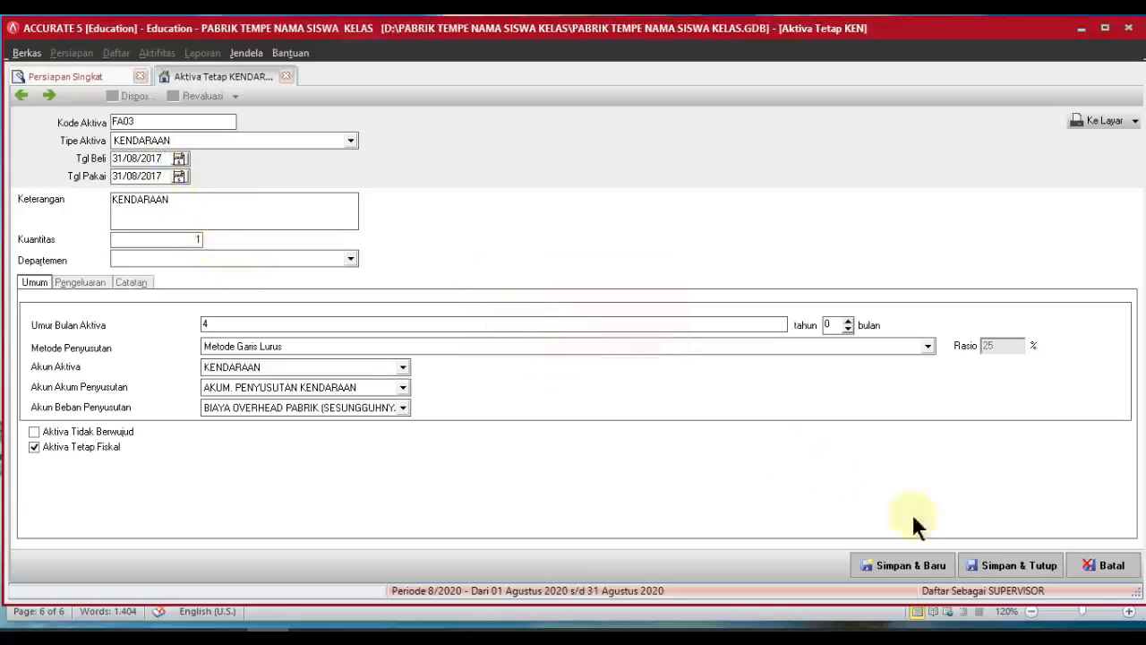
left_click(999, 558)
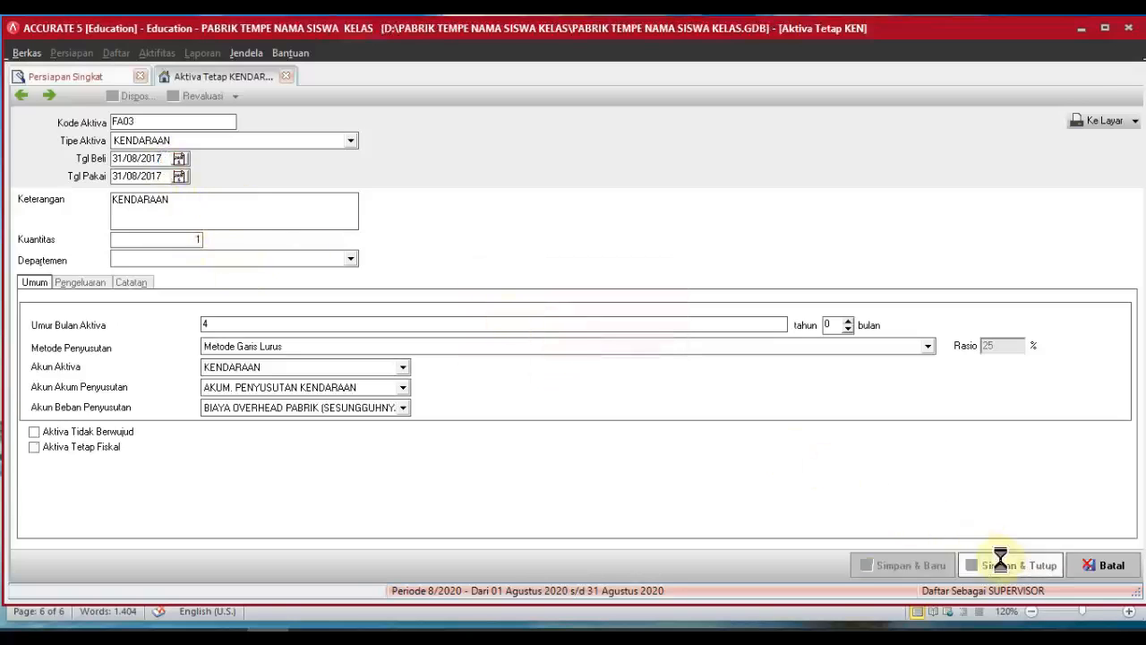
Step: Open asset FA04 PERALATAN for editing and set its purchase date to 28/02/2017
left_click(225, 274)
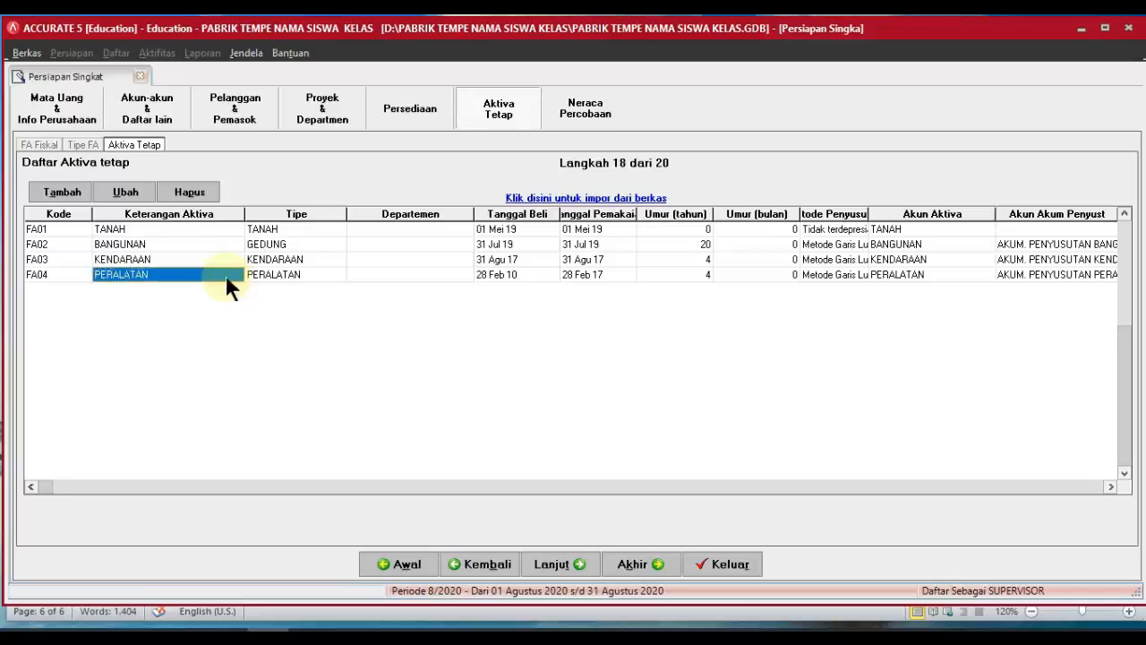
left_click(129, 189)
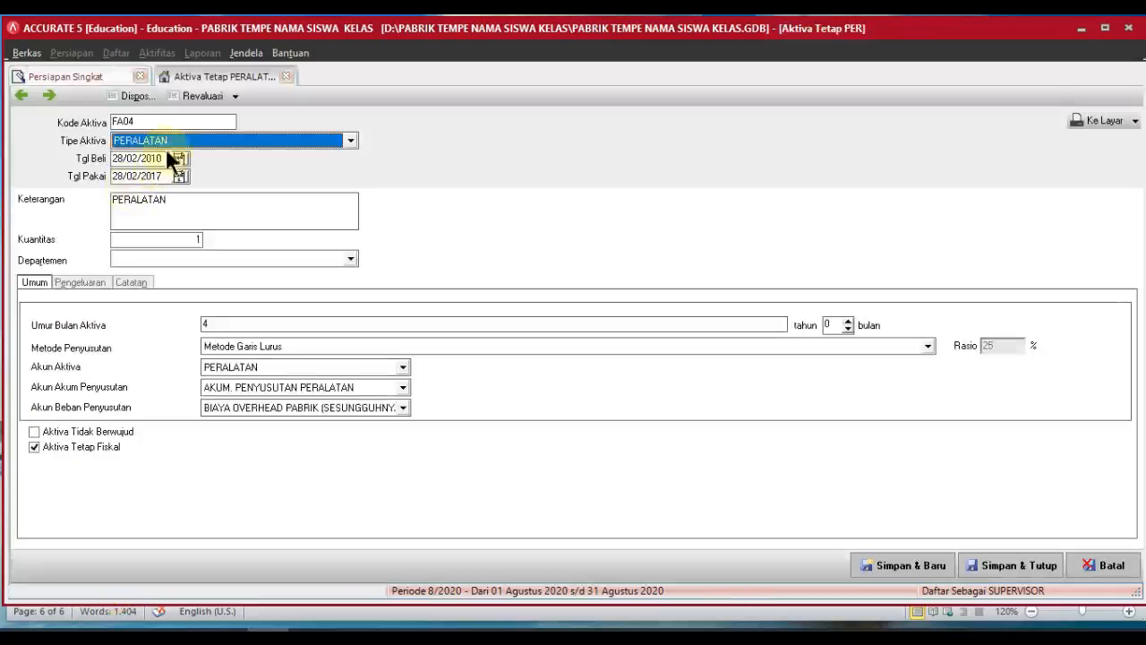
left_click(166, 158)
key("BackSpace")
type("7")
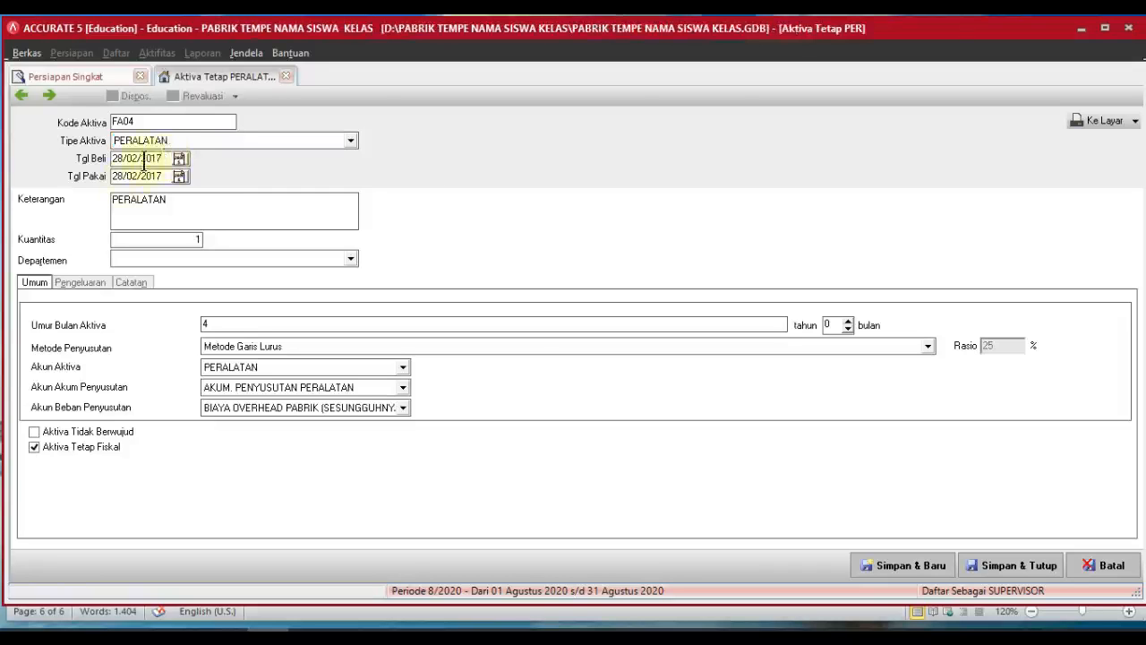
Step: Review the asset type, description and department choices in the FA04 PERALATAN record
left_click(188, 141)
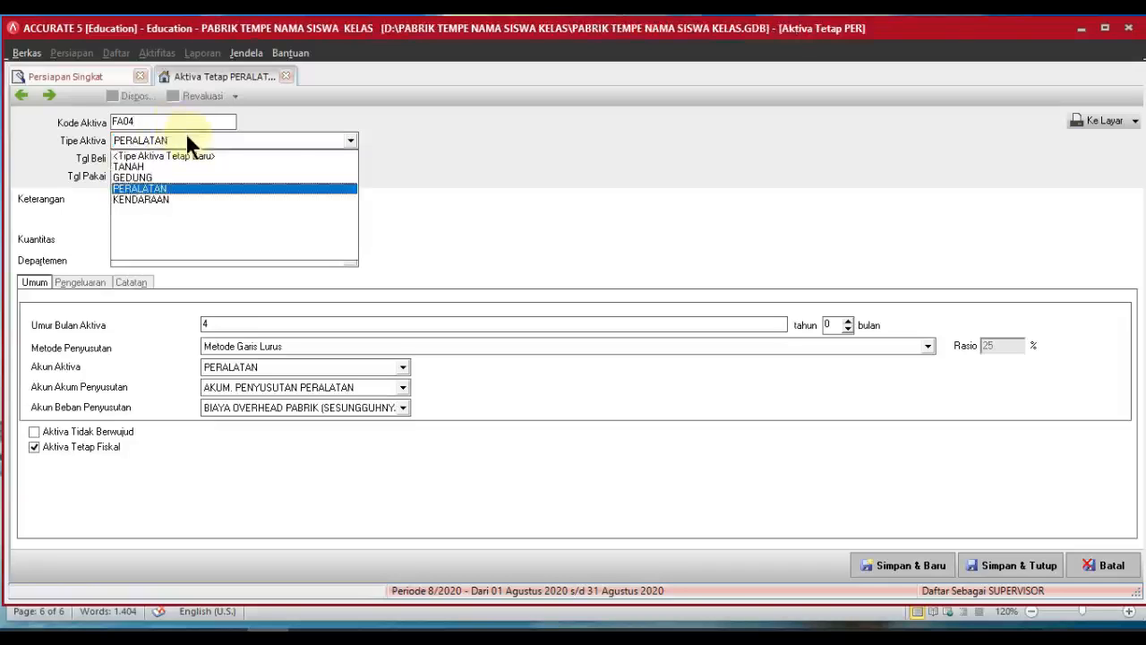
left_click(287, 141)
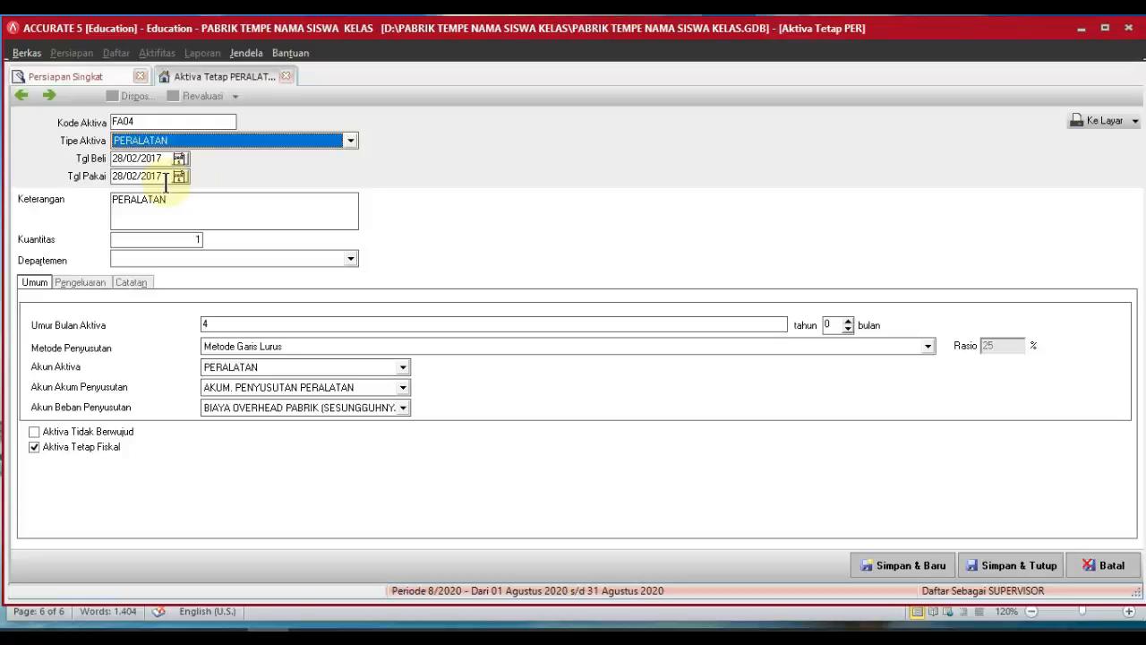
left_click(185, 202)
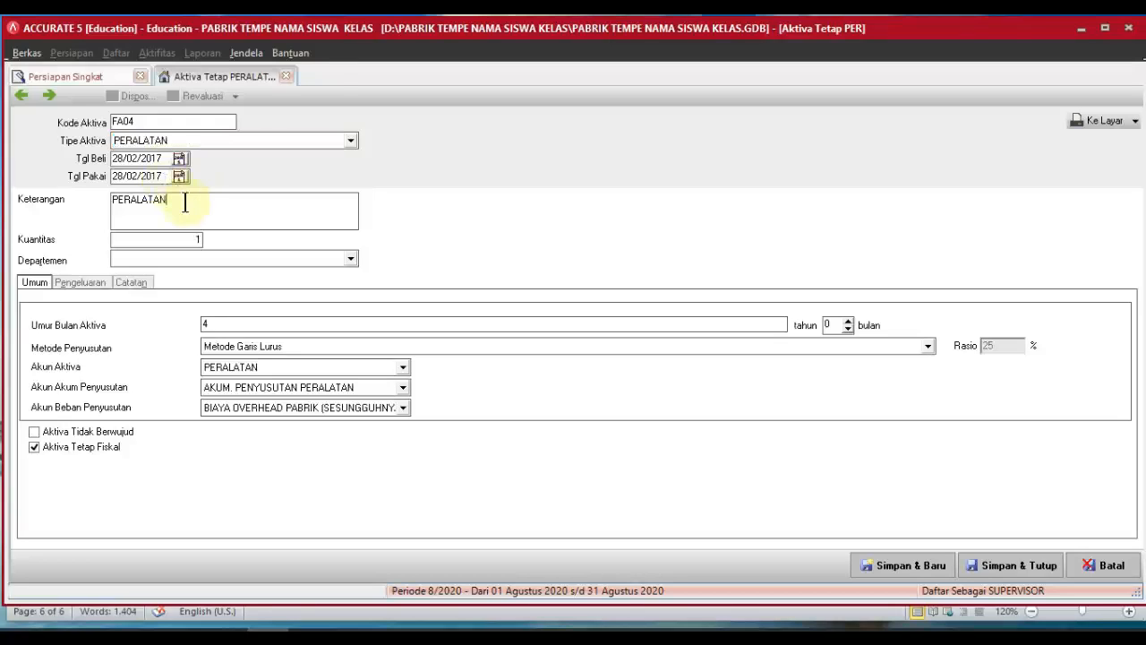
left_click(199, 258)
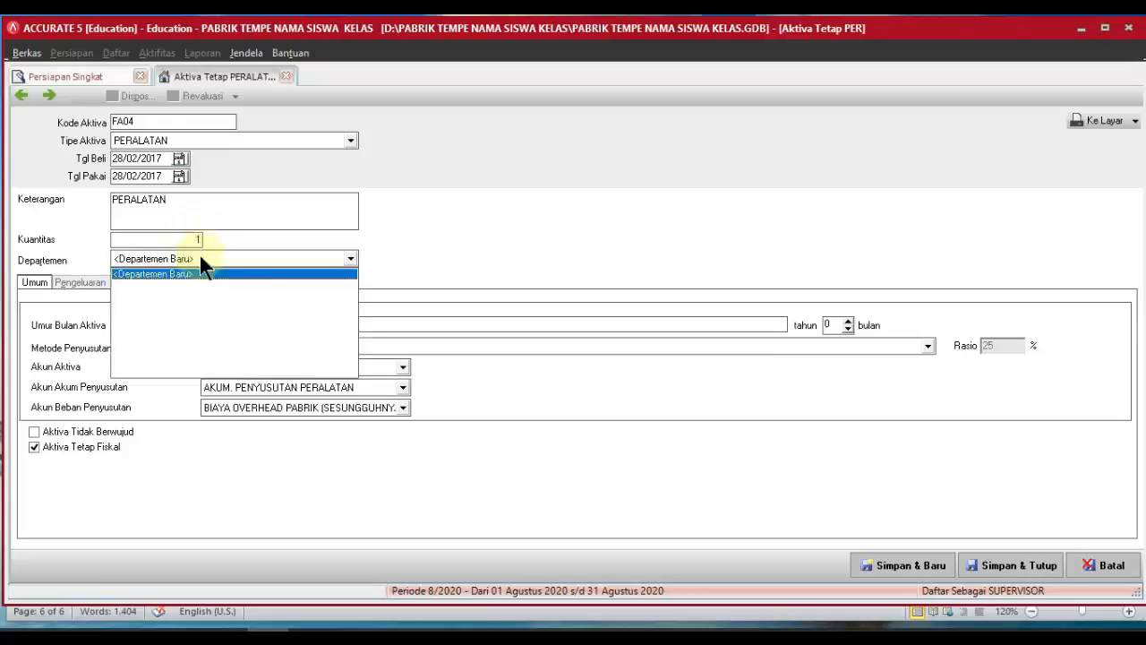
left_click(464, 254)
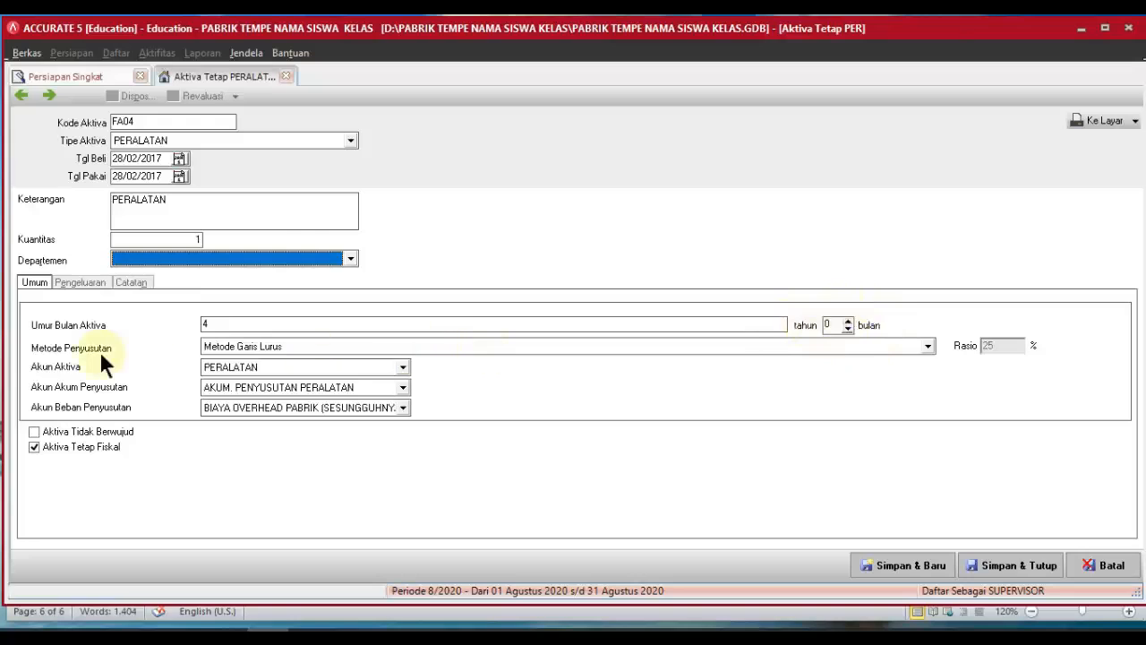
Step: Examine the depreciation method and the asset, accumulated depreciation and depreciation expense account choices of FA04 PERALATAN
left_click(221, 341)
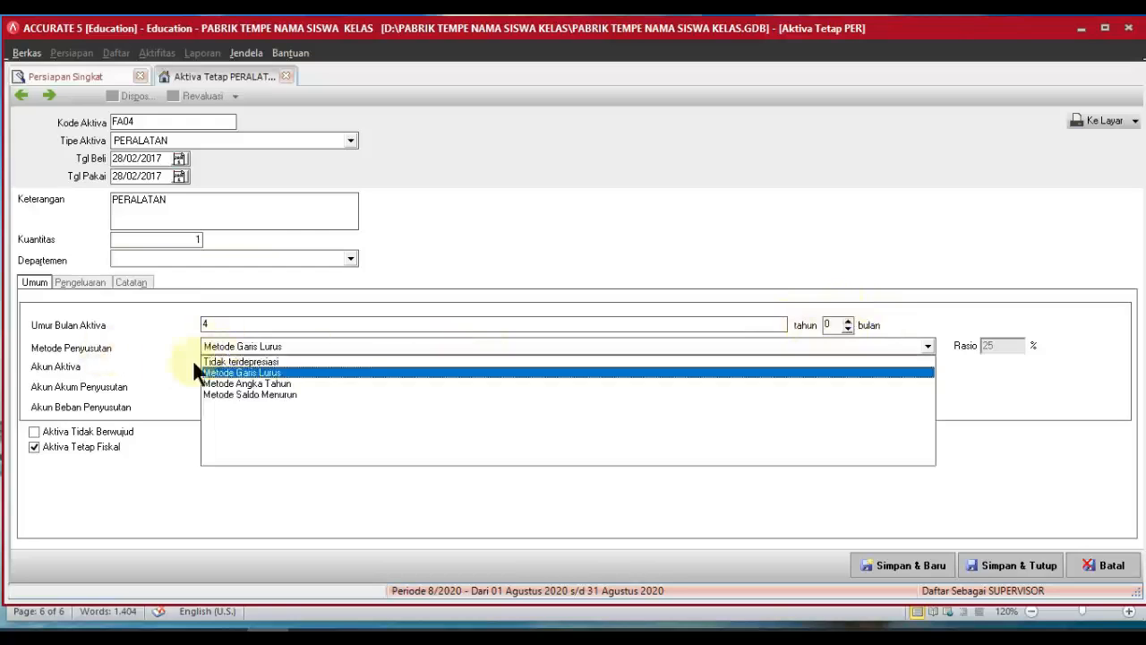
left_click(157, 355)
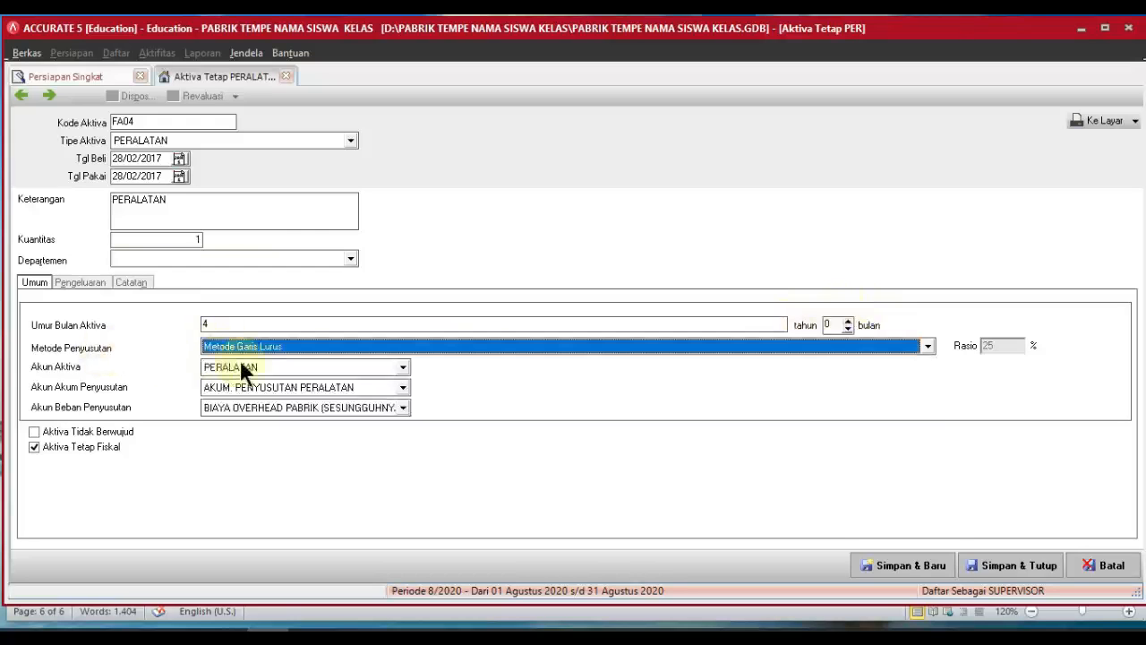
left_click(283, 362)
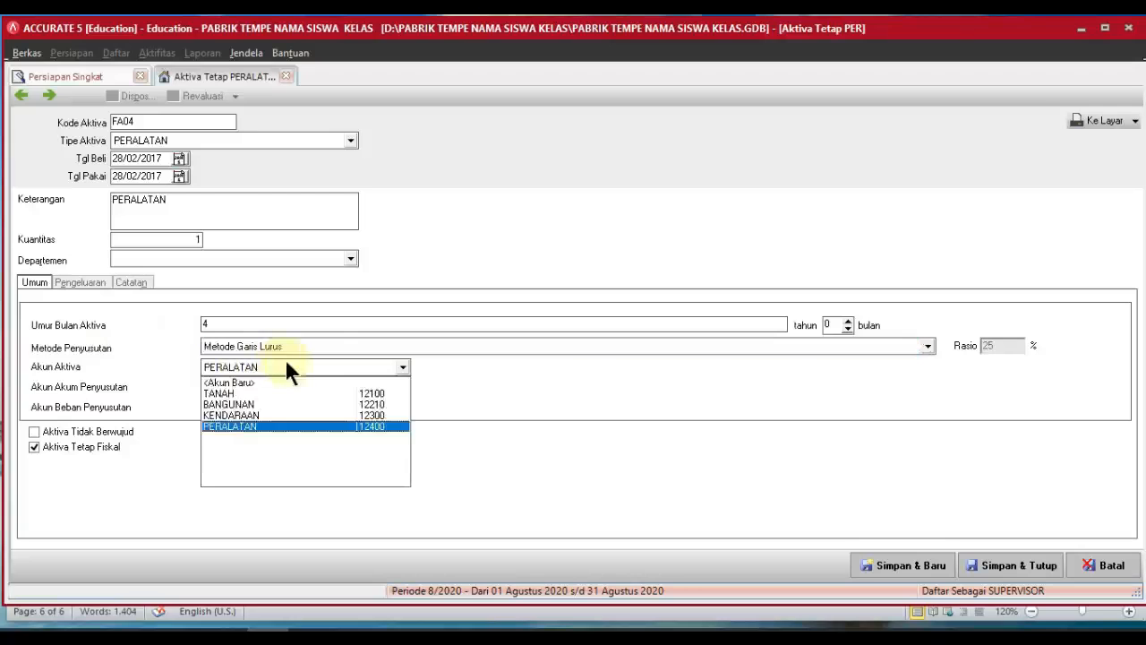
left_click(438, 363)
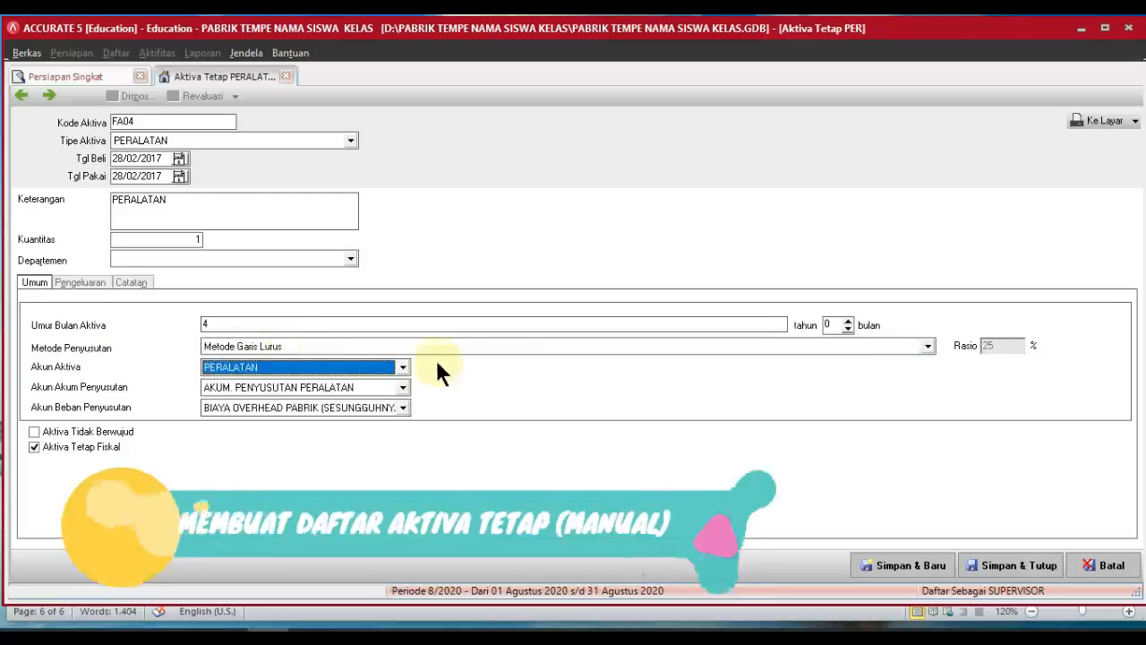
left_click(365, 384)
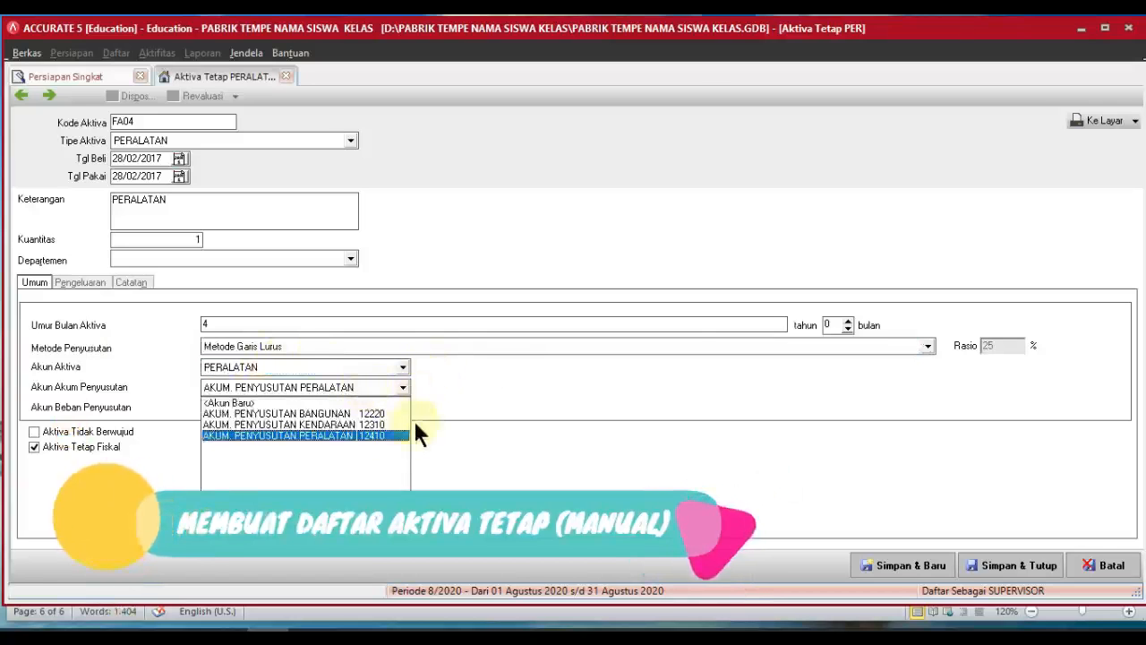
left_click(476, 380)
left_click(374, 407)
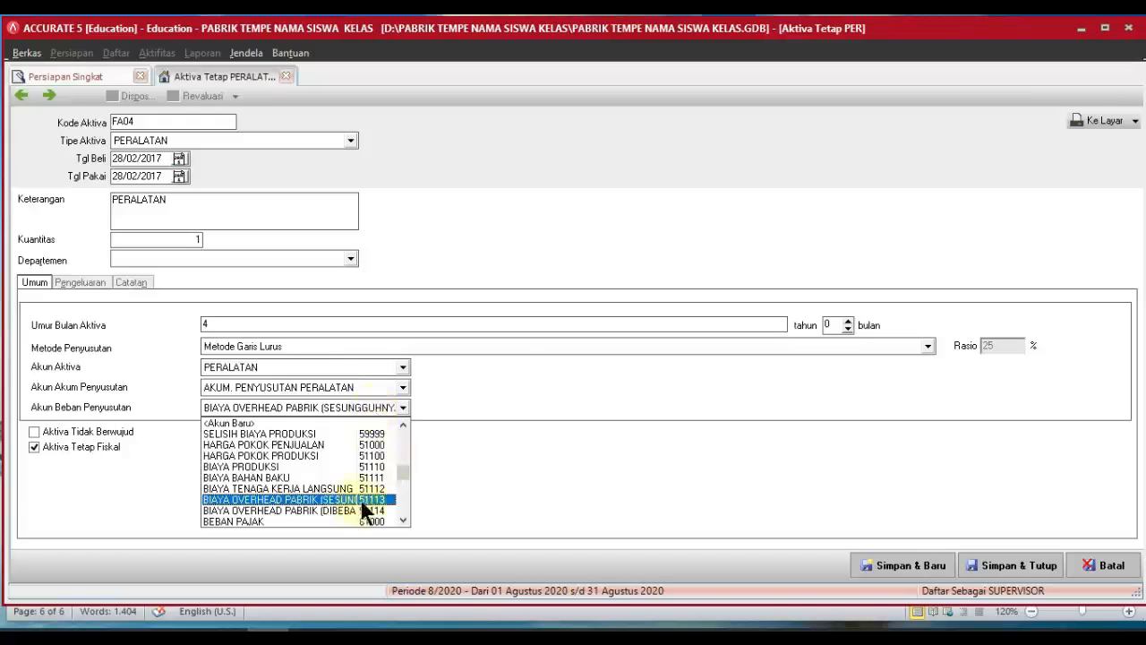
left_click(482, 403)
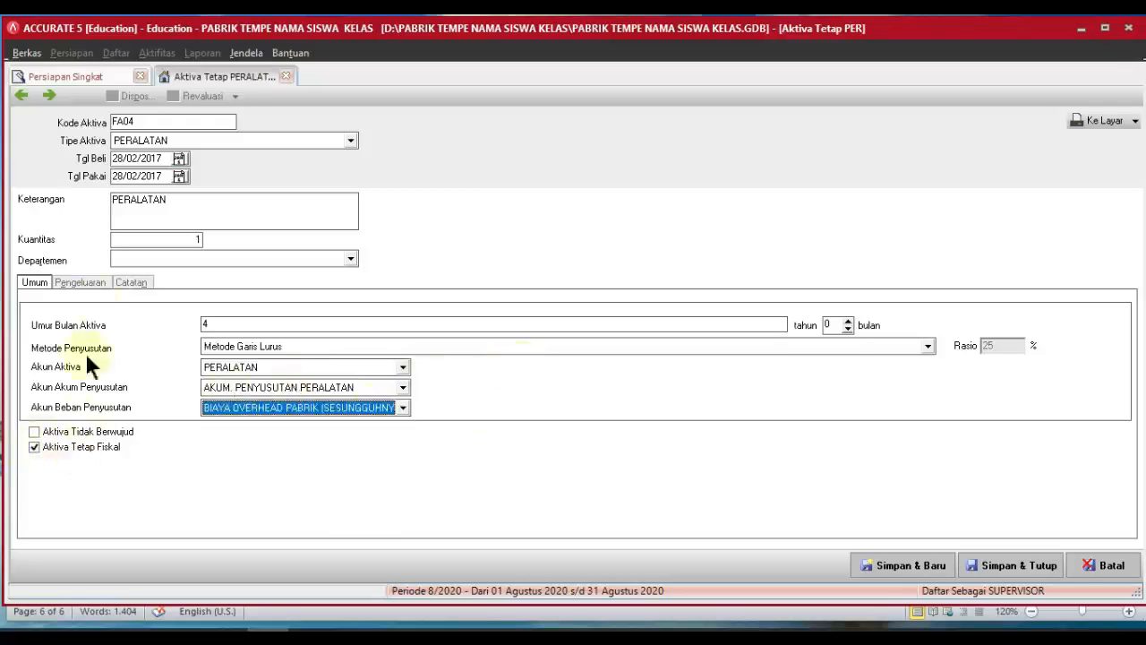
Step: Check the expenditure entry's account, date, description, amount and the residual value of FA04 PERALATAN, and save and close the record
left_click(90, 279)
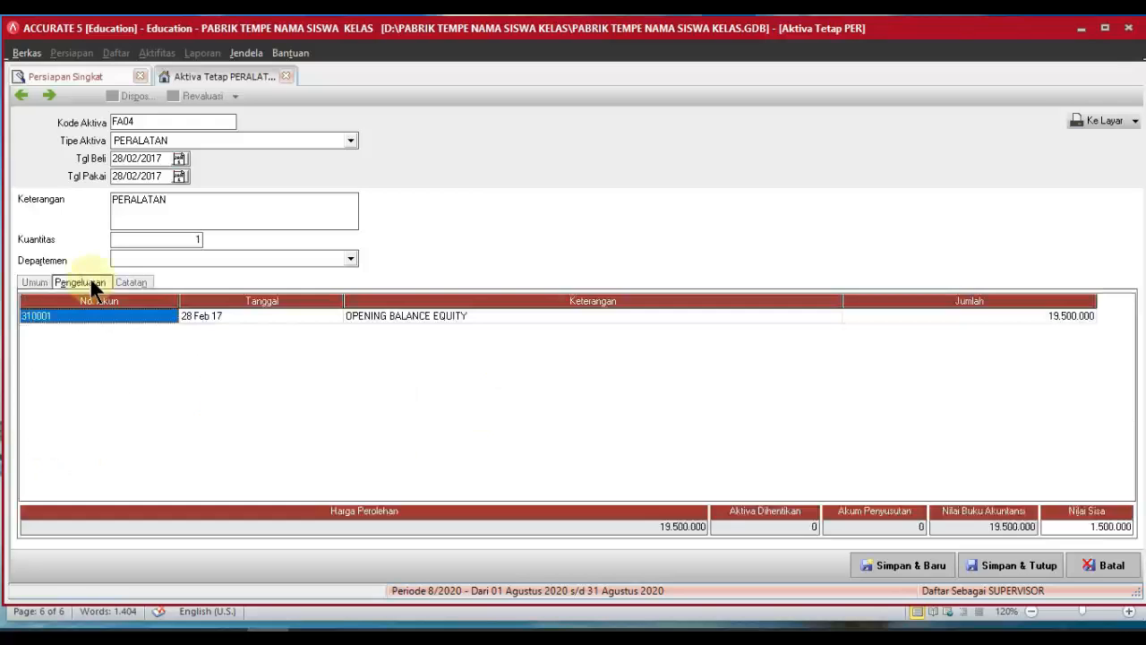
left_click(385, 316)
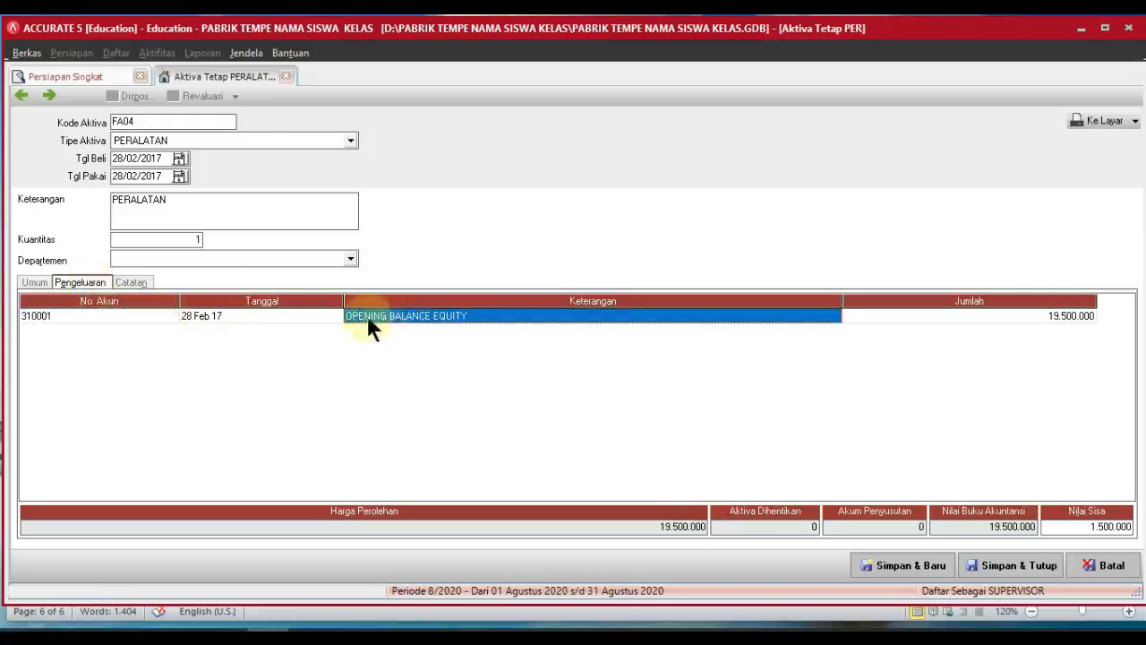
left_click(321, 316)
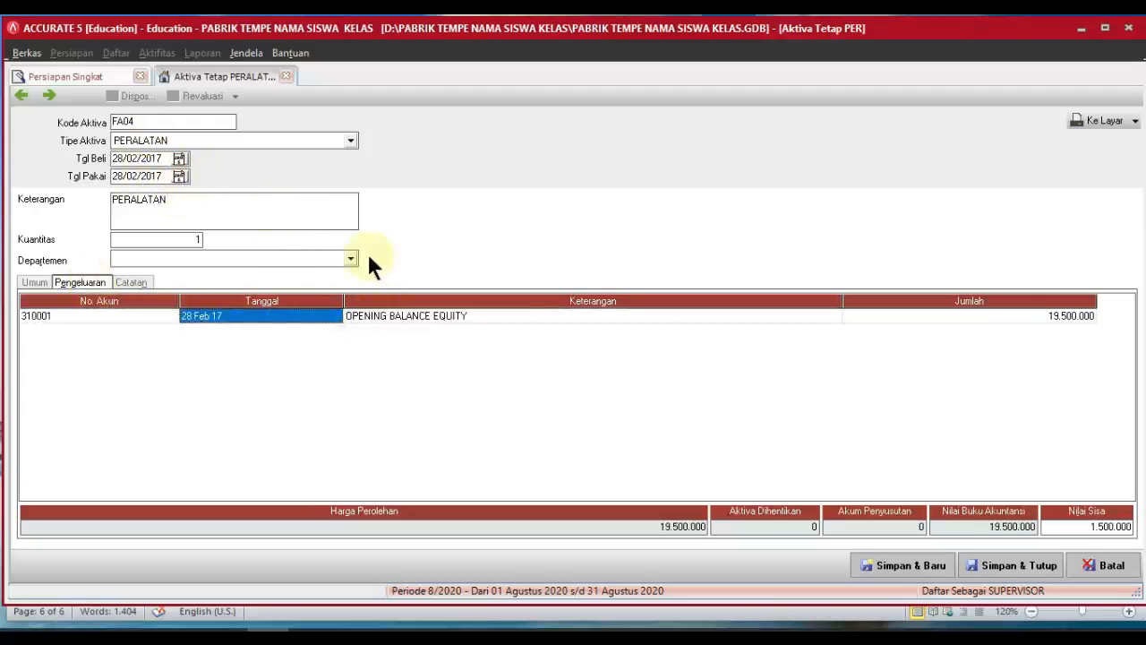
left_click(858, 319)
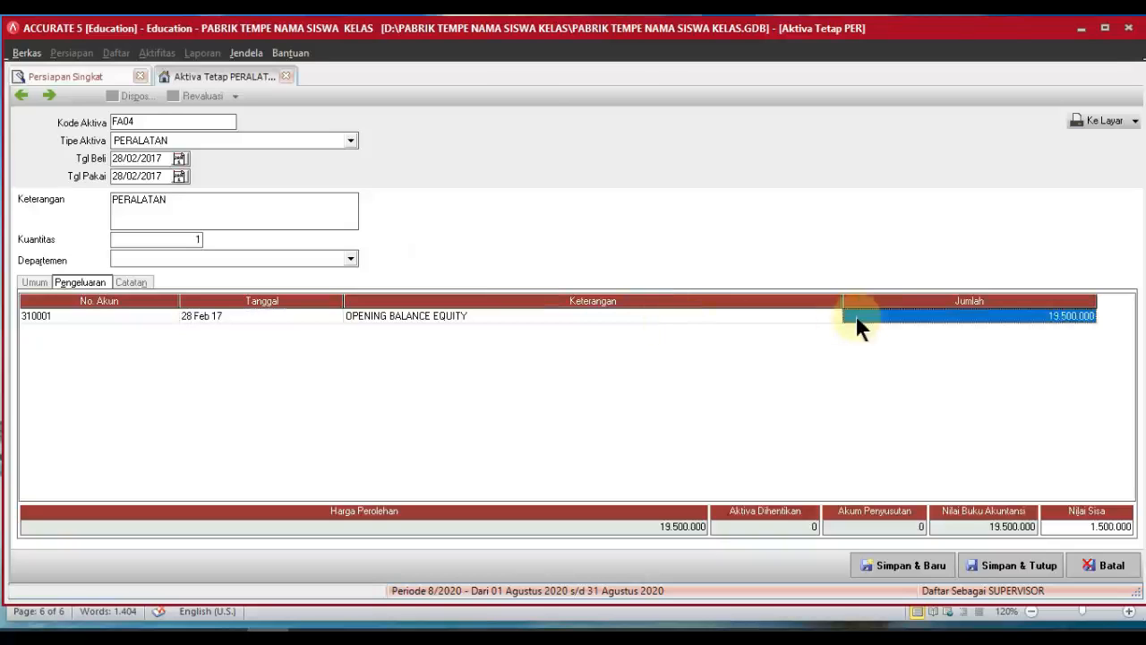
left_click(1066, 527)
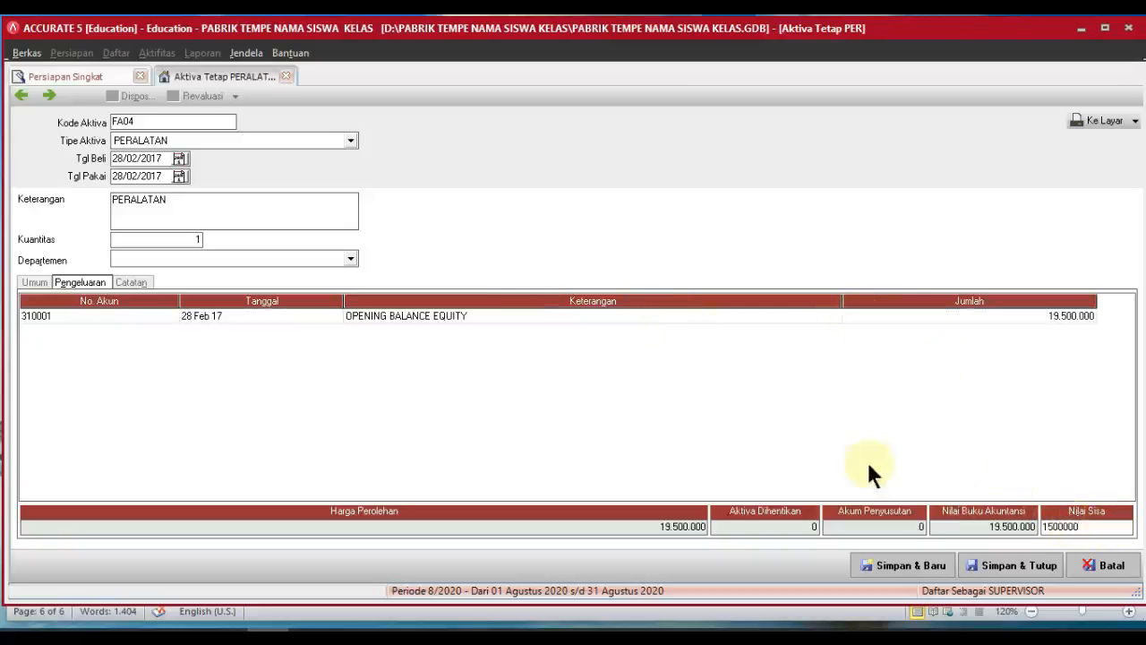
left_click(424, 315)
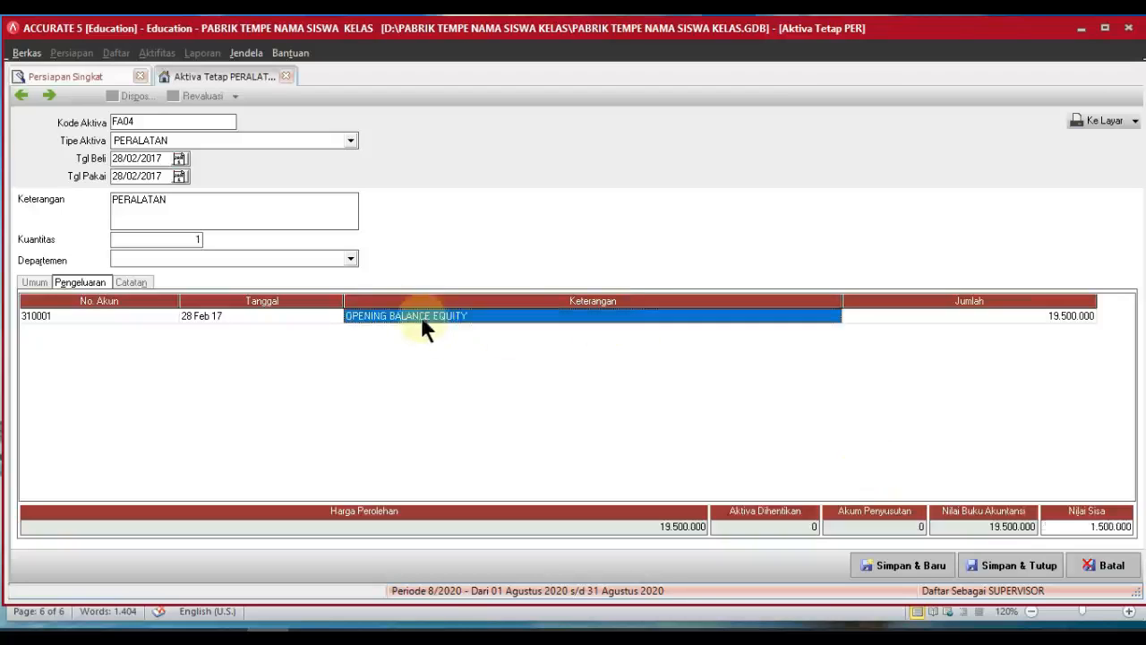
left_click(297, 318)
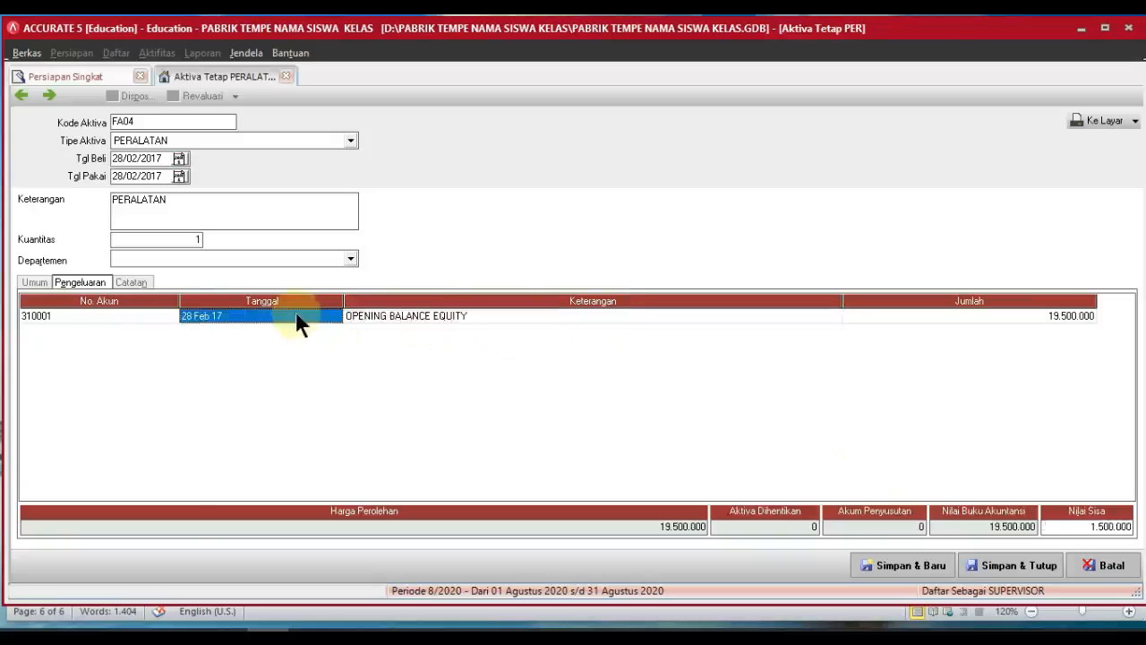
left_click(891, 316)
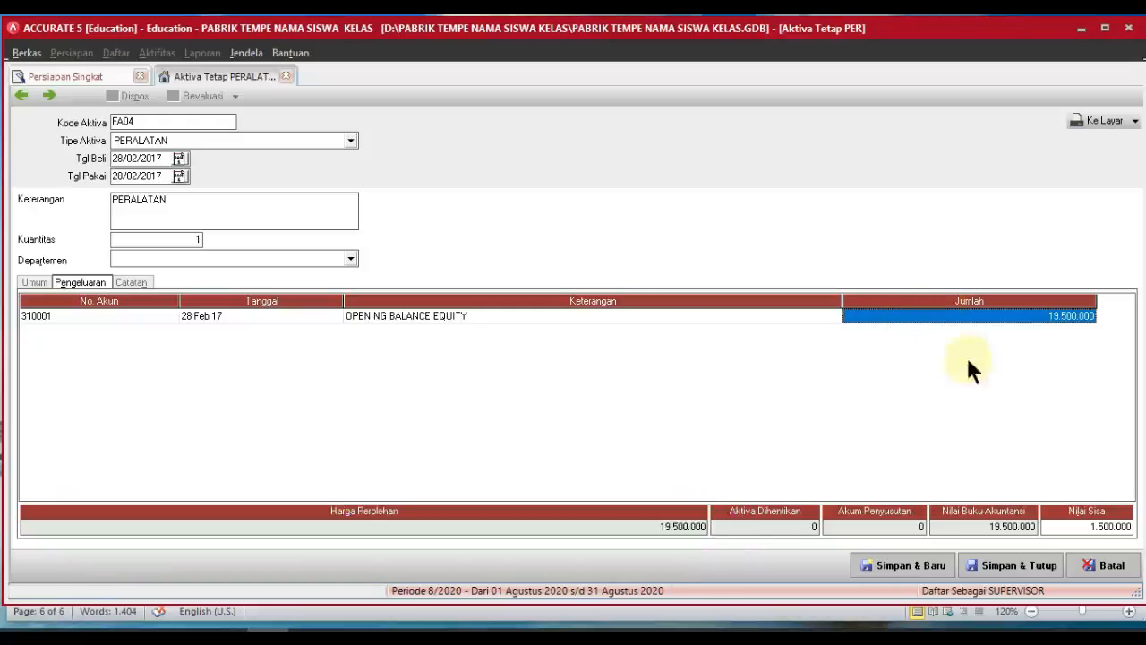
left_click(1089, 524)
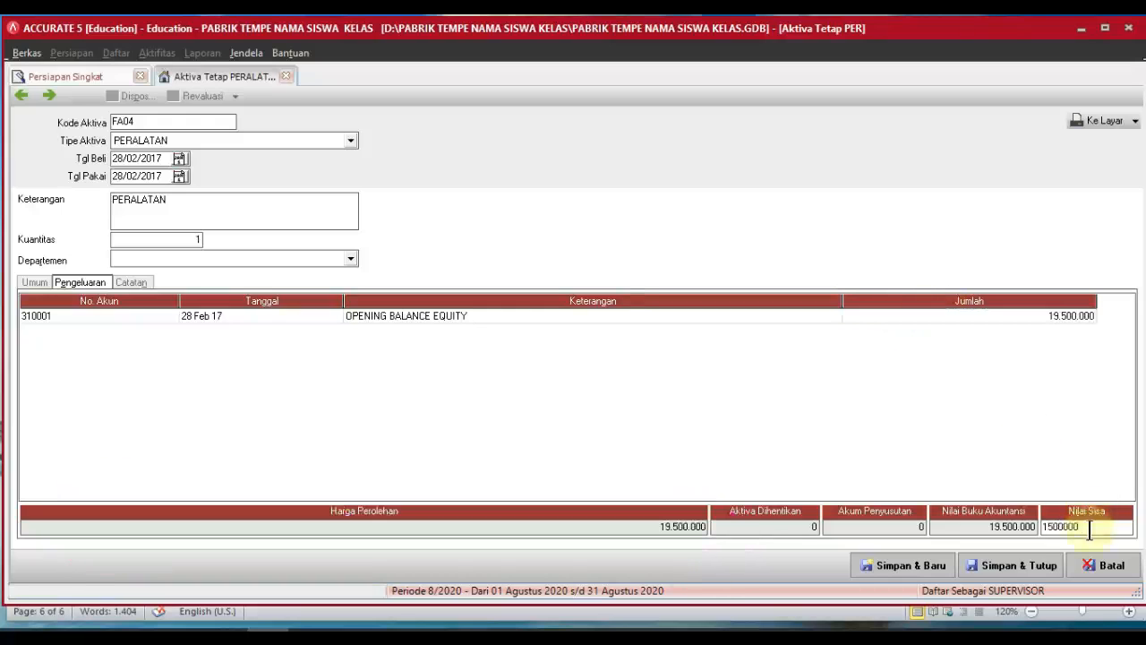
left_click(1011, 565)
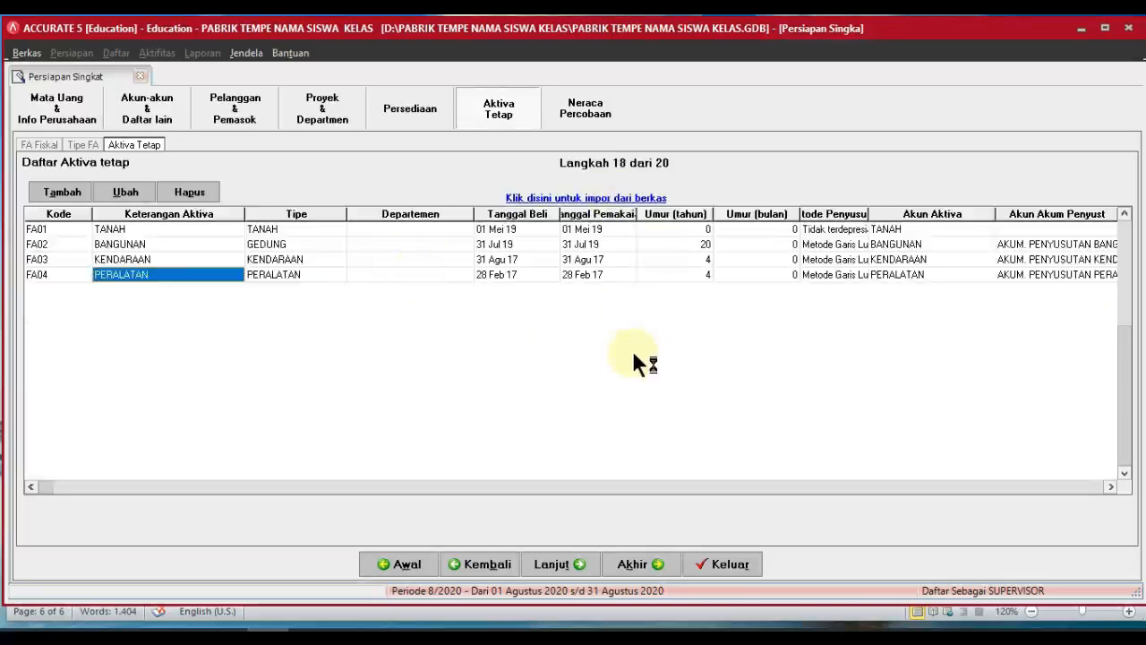
Step: Advance through the trial balance and company preferences steps of the quick setup and finish it
left_click(578, 563)
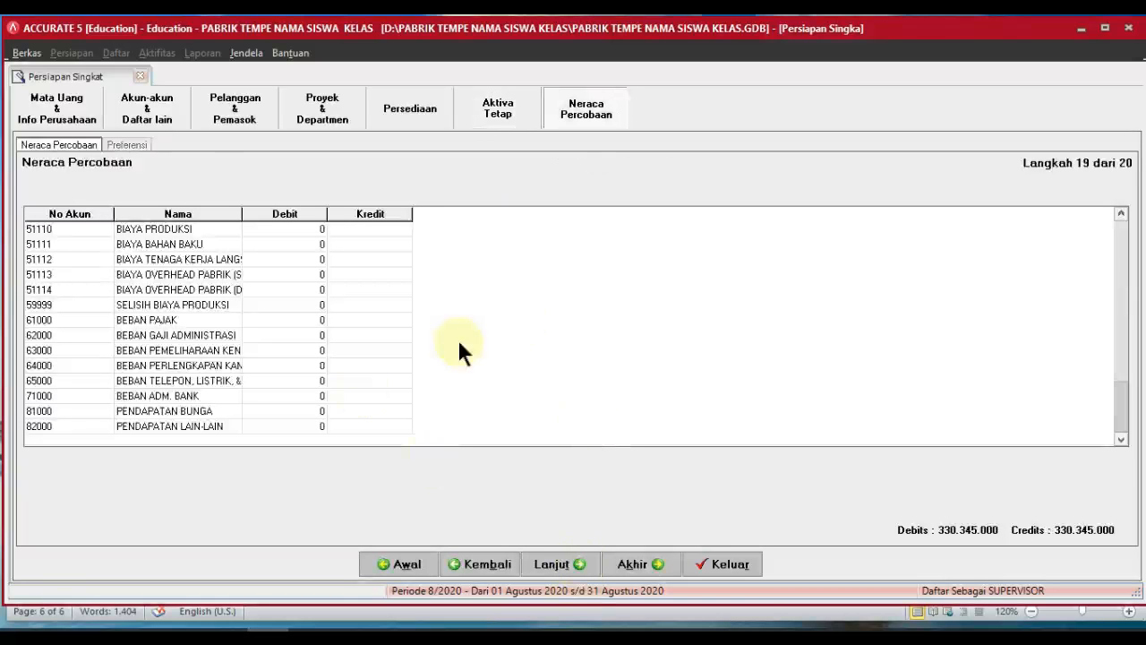
left_click(584, 564)
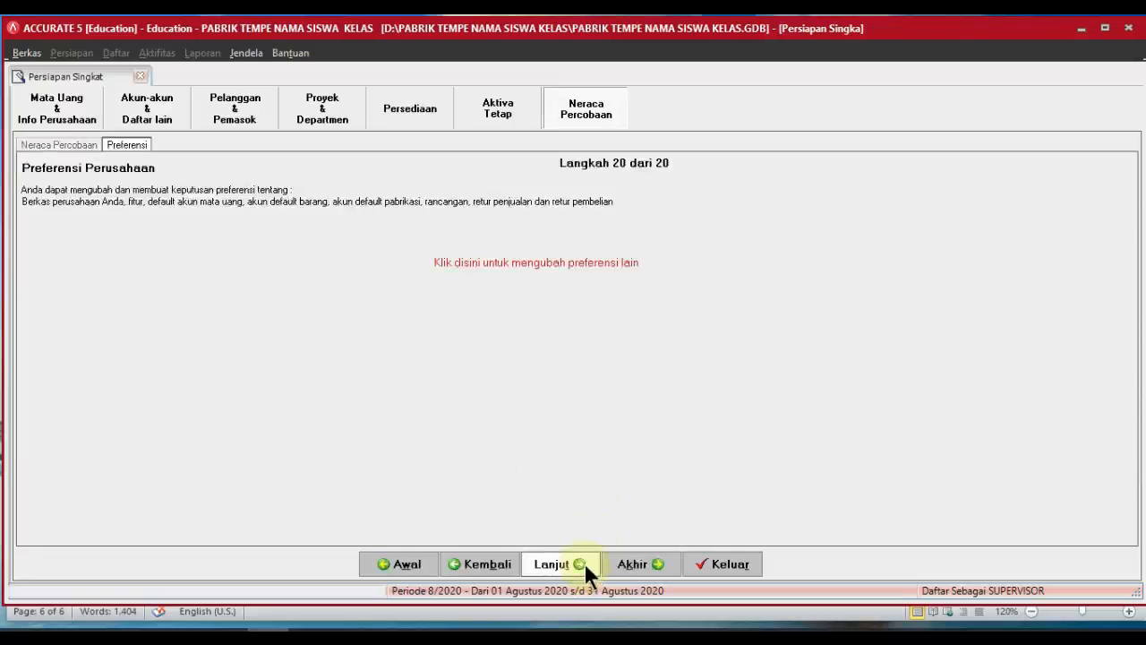
left_click(584, 565)
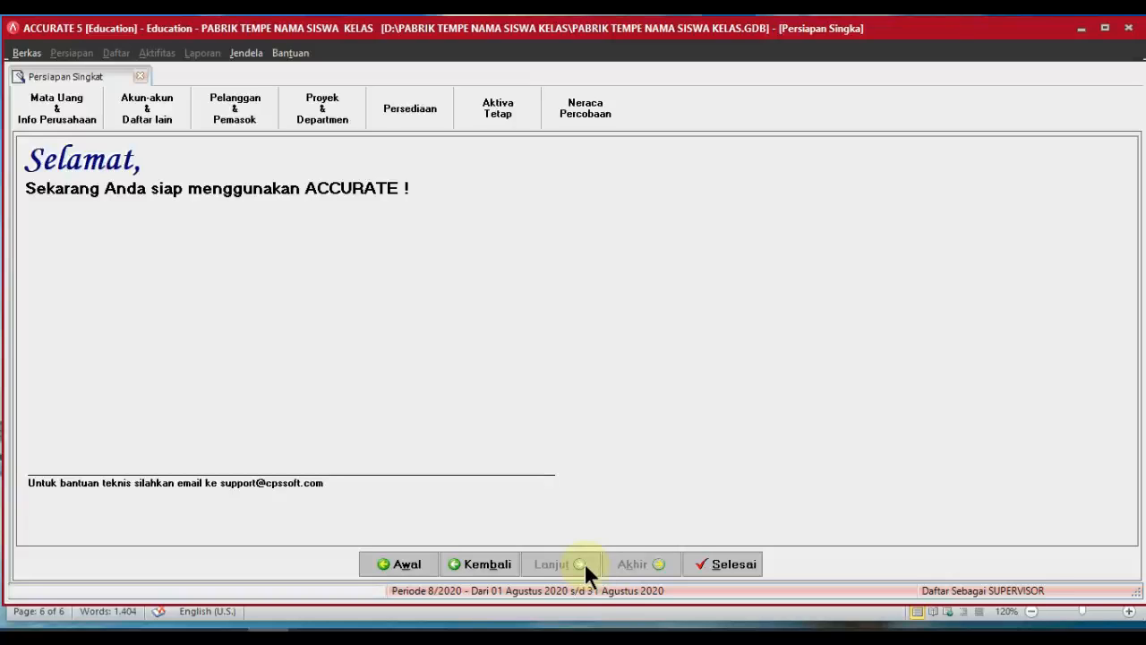
left_click(716, 566)
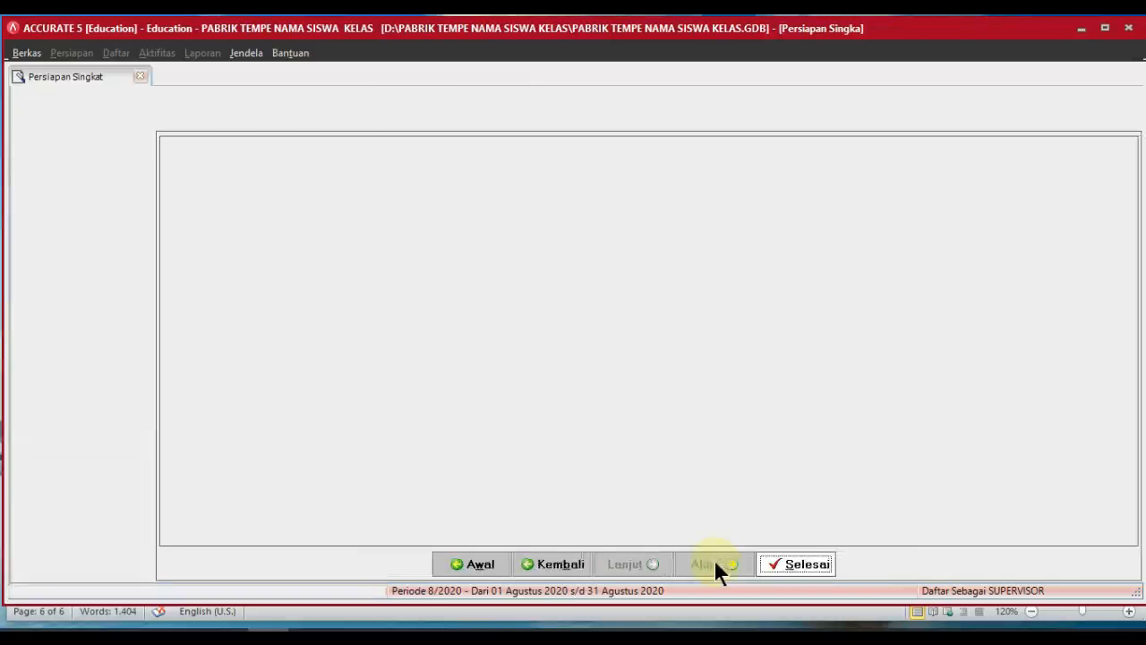